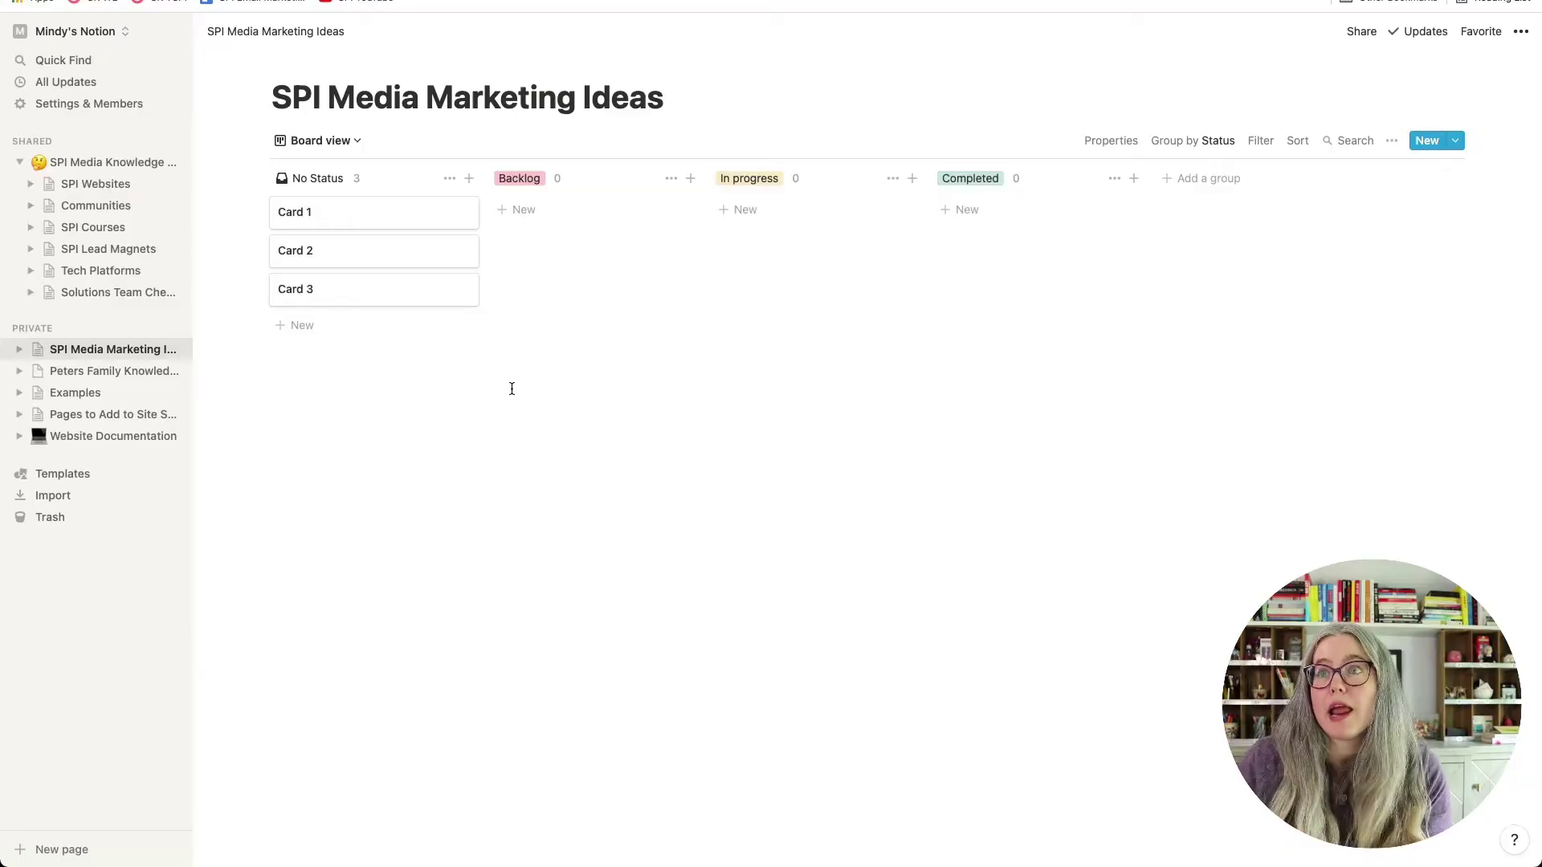
# Step: Switch the SPI Media Marketing Ideas database from Board view to Table view
pyautogui.click(349, 143)
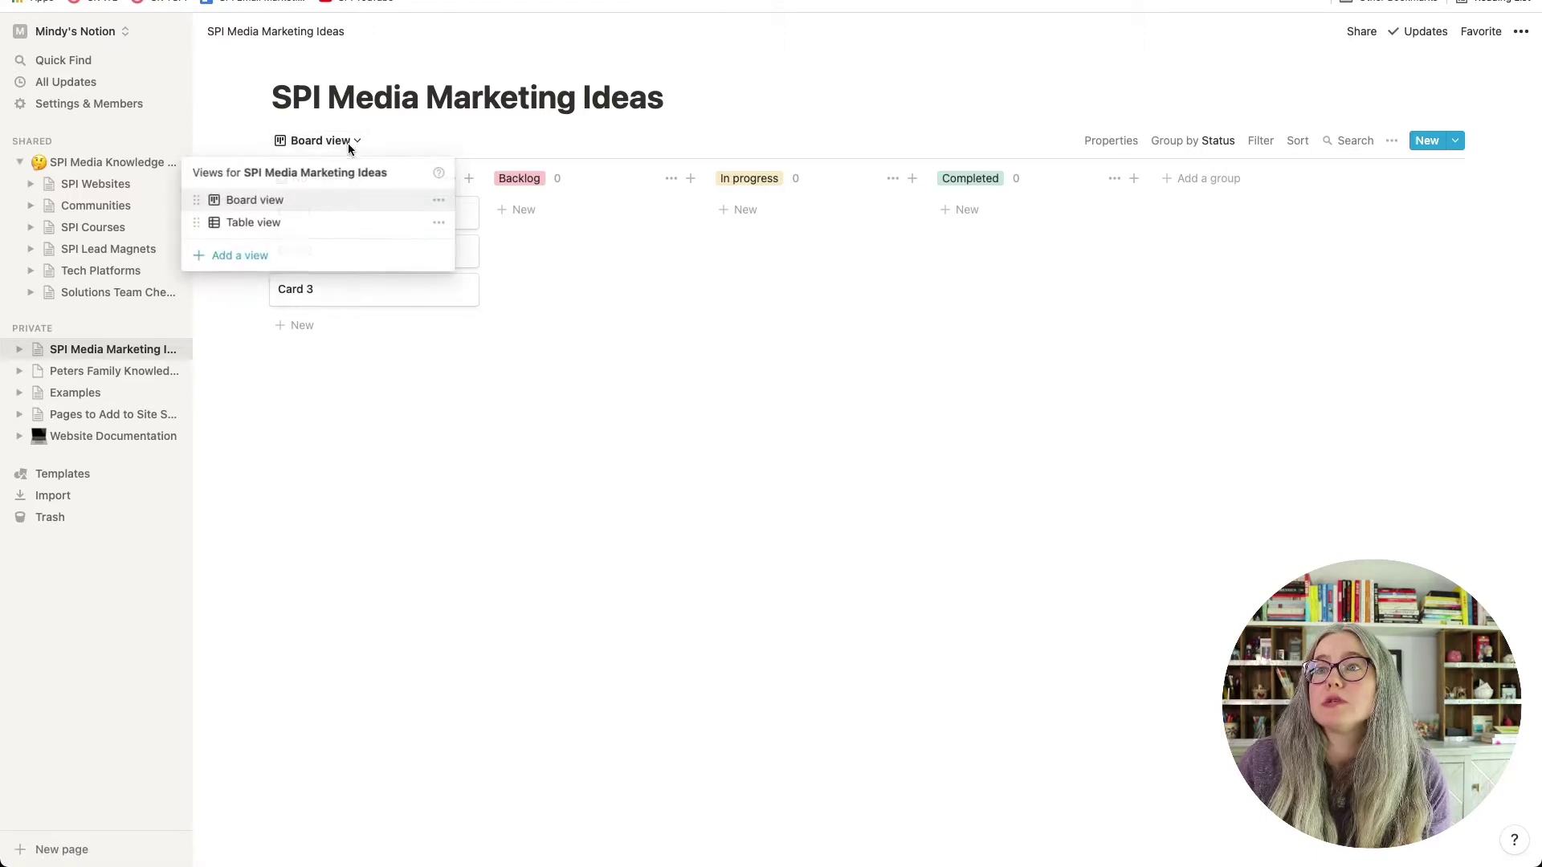
pyautogui.click(281, 224)
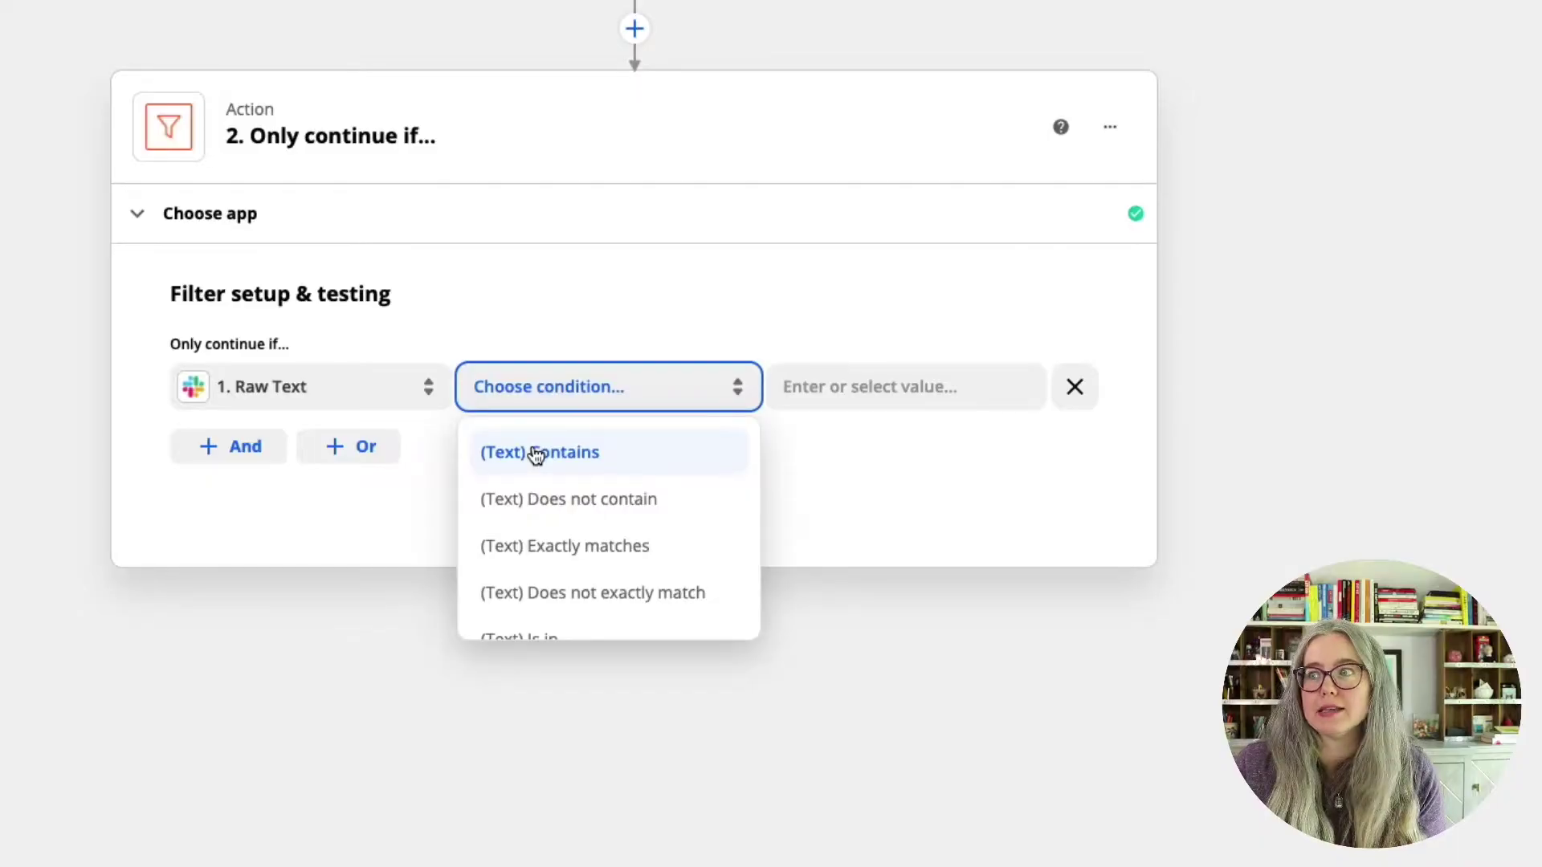
# Step: Set the Zap filter's Raw Text rule to (Text) Contains with the value #idea
pyautogui.click(536, 454)
pyautogui.click(861, 385)
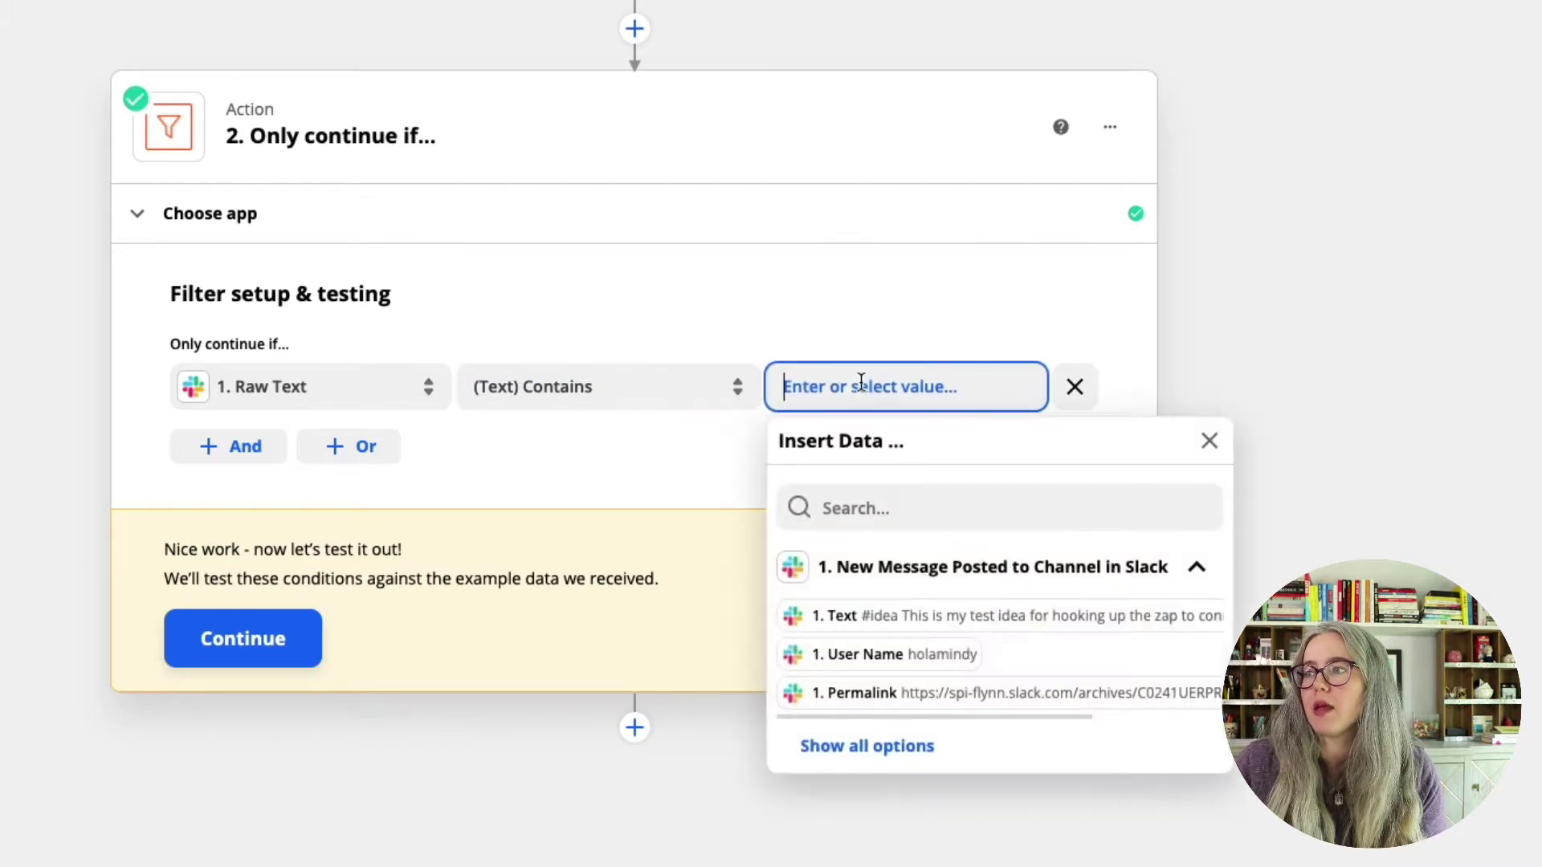
pyautogui.write('#idea')
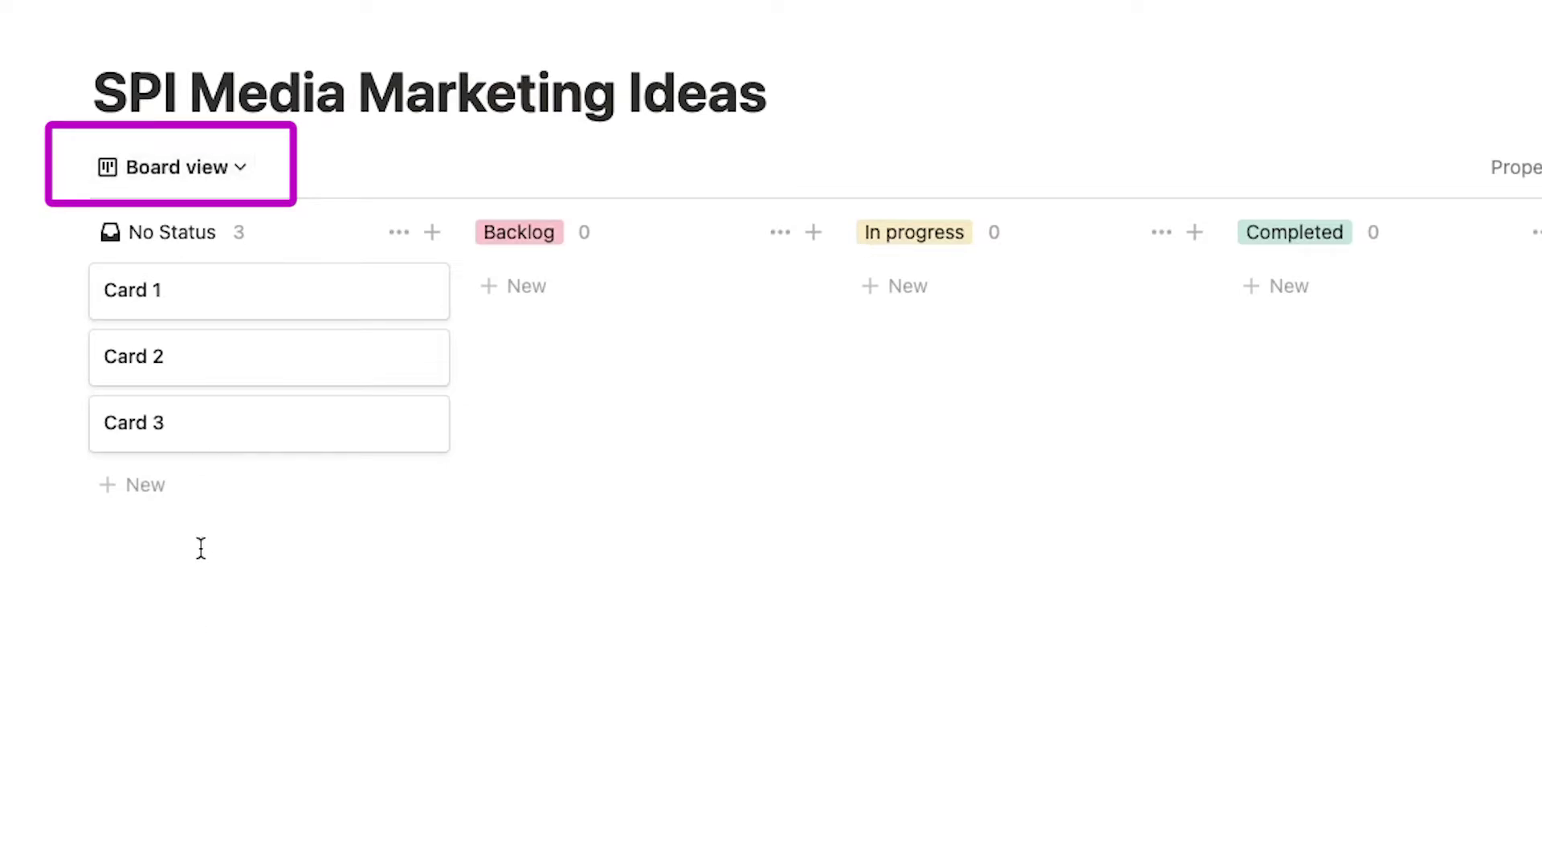
# Step: Set up the untitled Notion page as a Board database
pyautogui.click(172, 332)
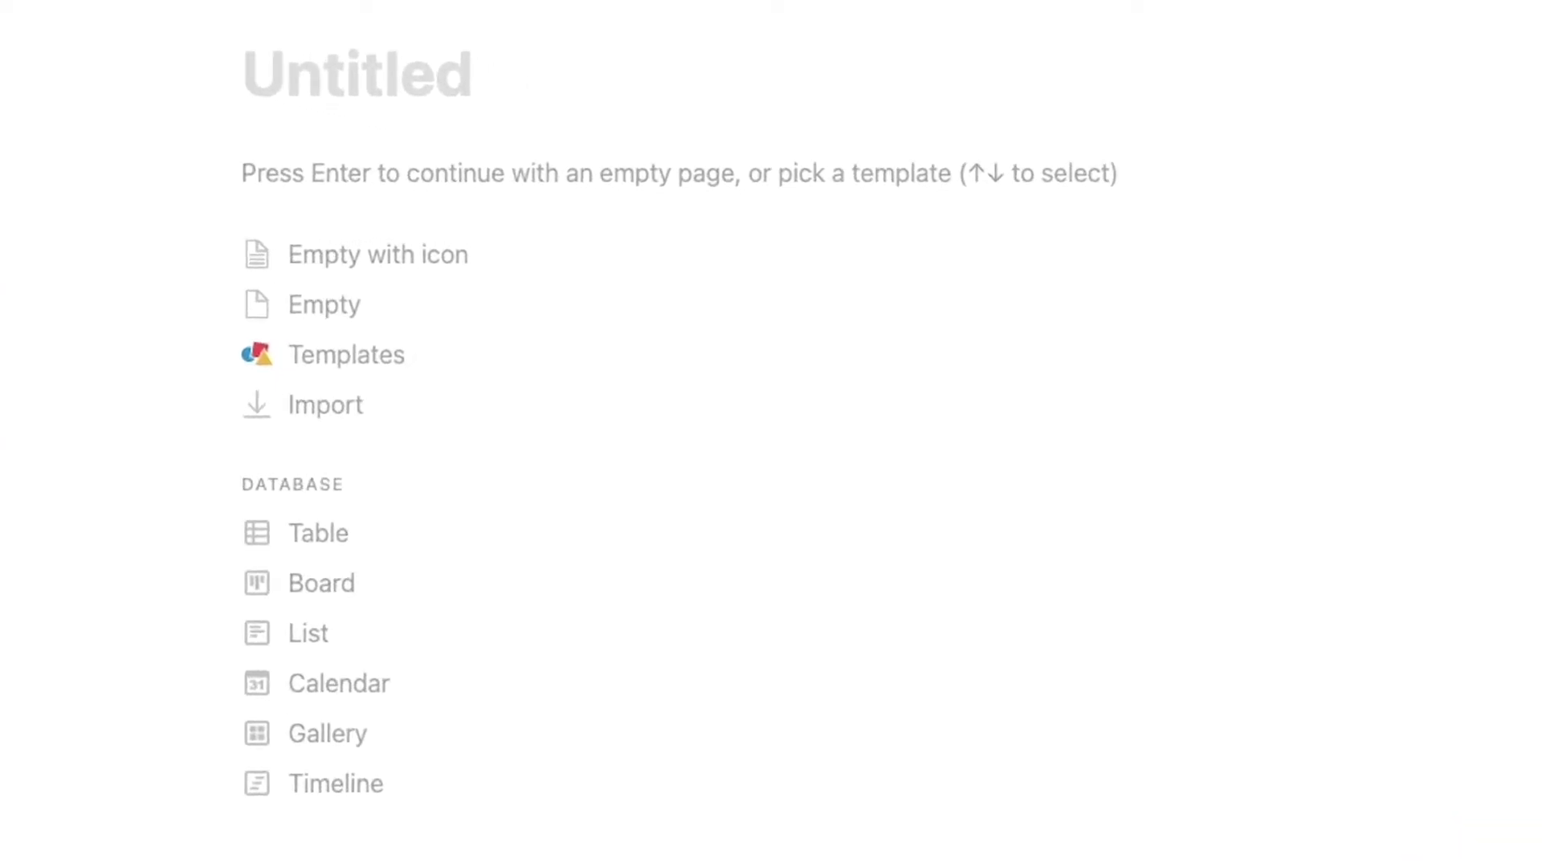
pyautogui.click(326, 594)
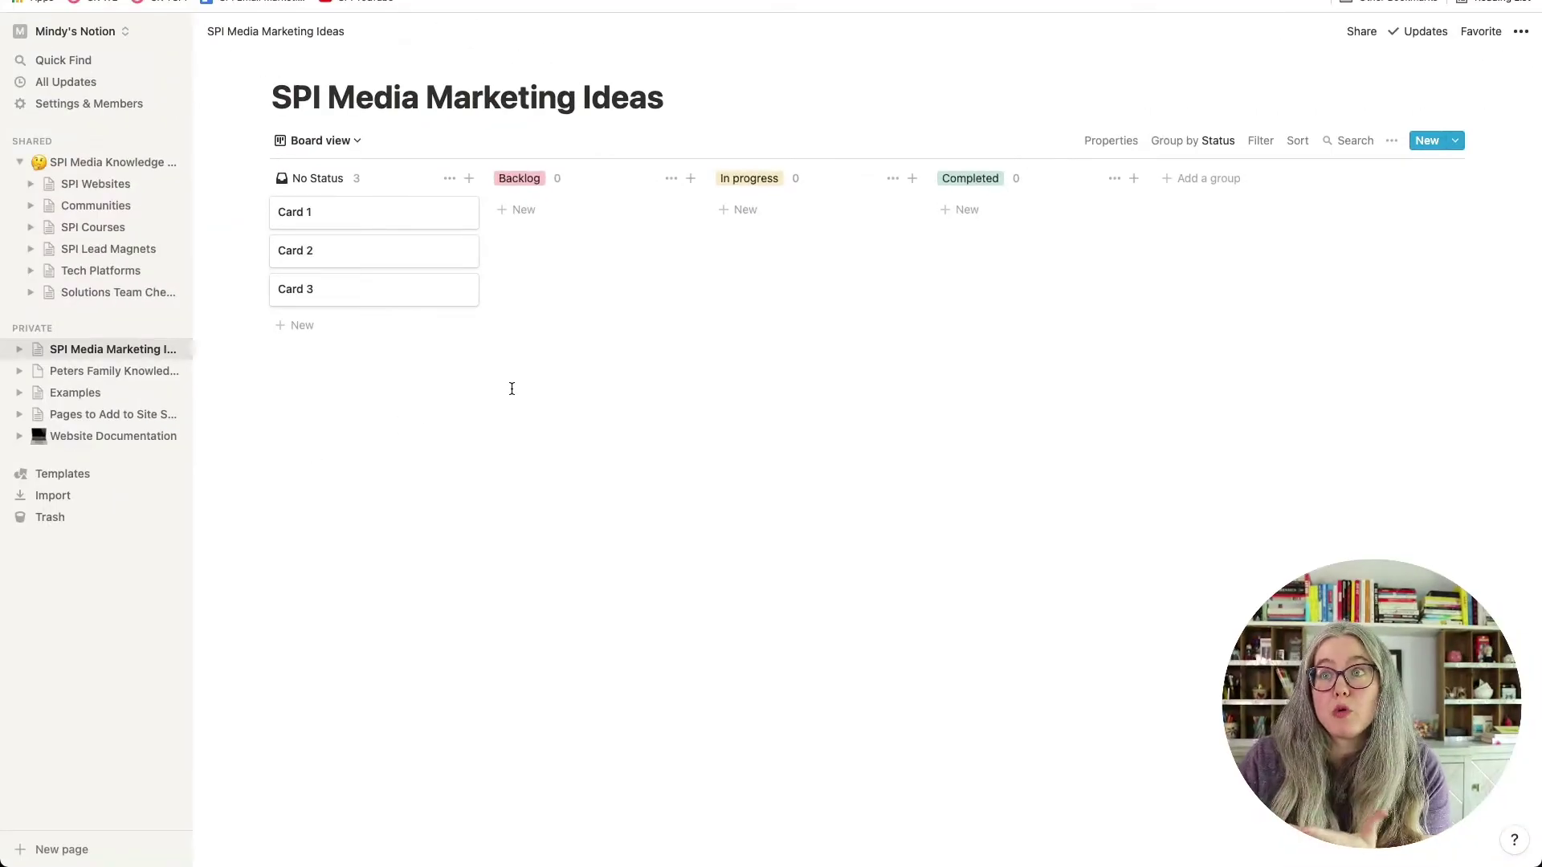
# Step: Display the SPI Media Marketing Ideas database in its Table view and check the list of available views
pyautogui.click(348, 145)
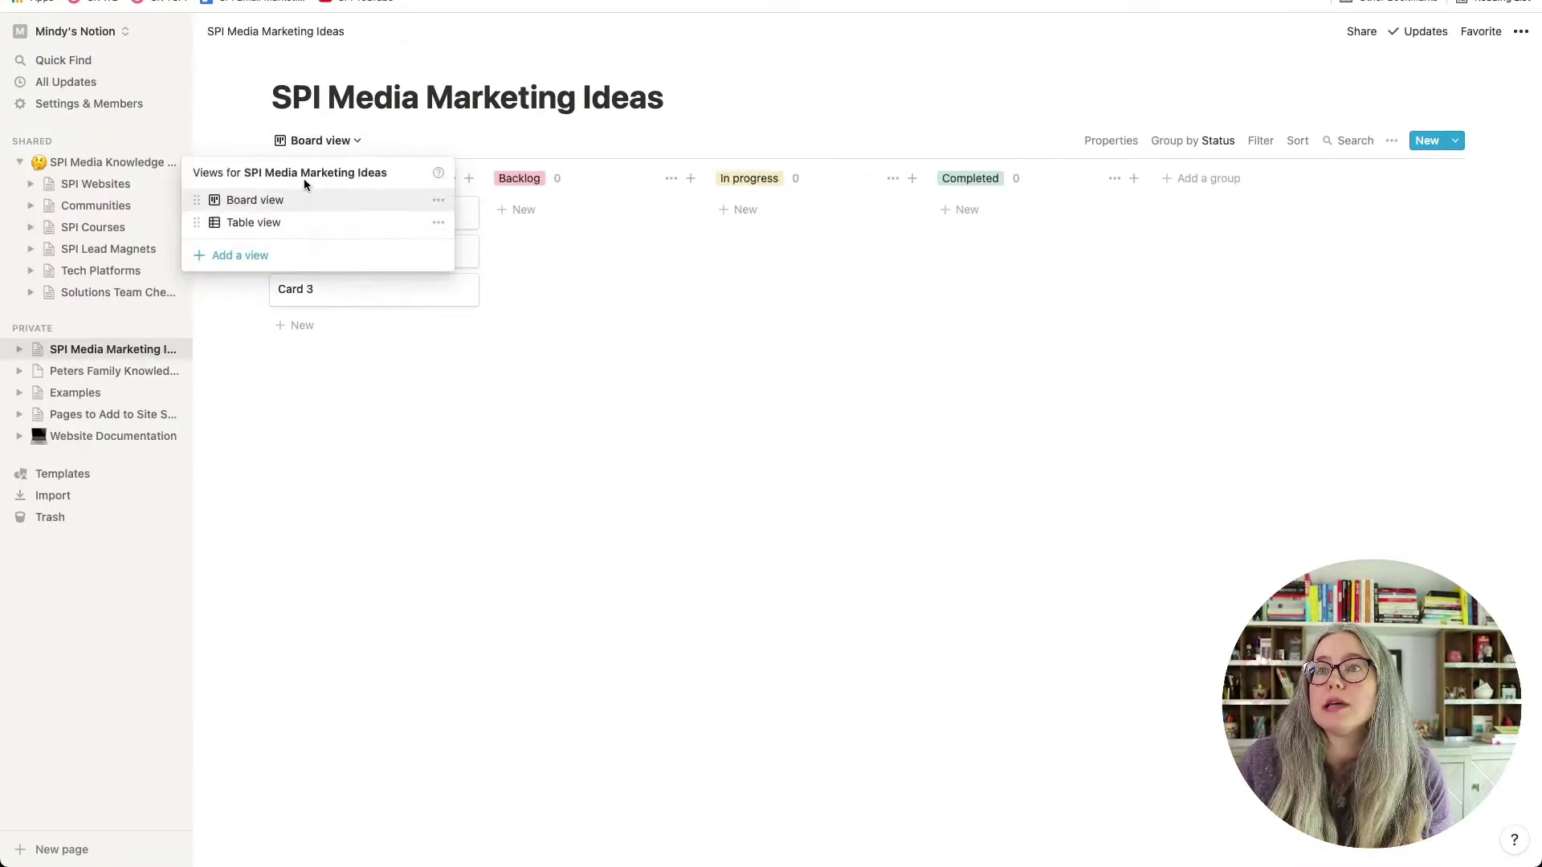
pyautogui.click(254, 223)
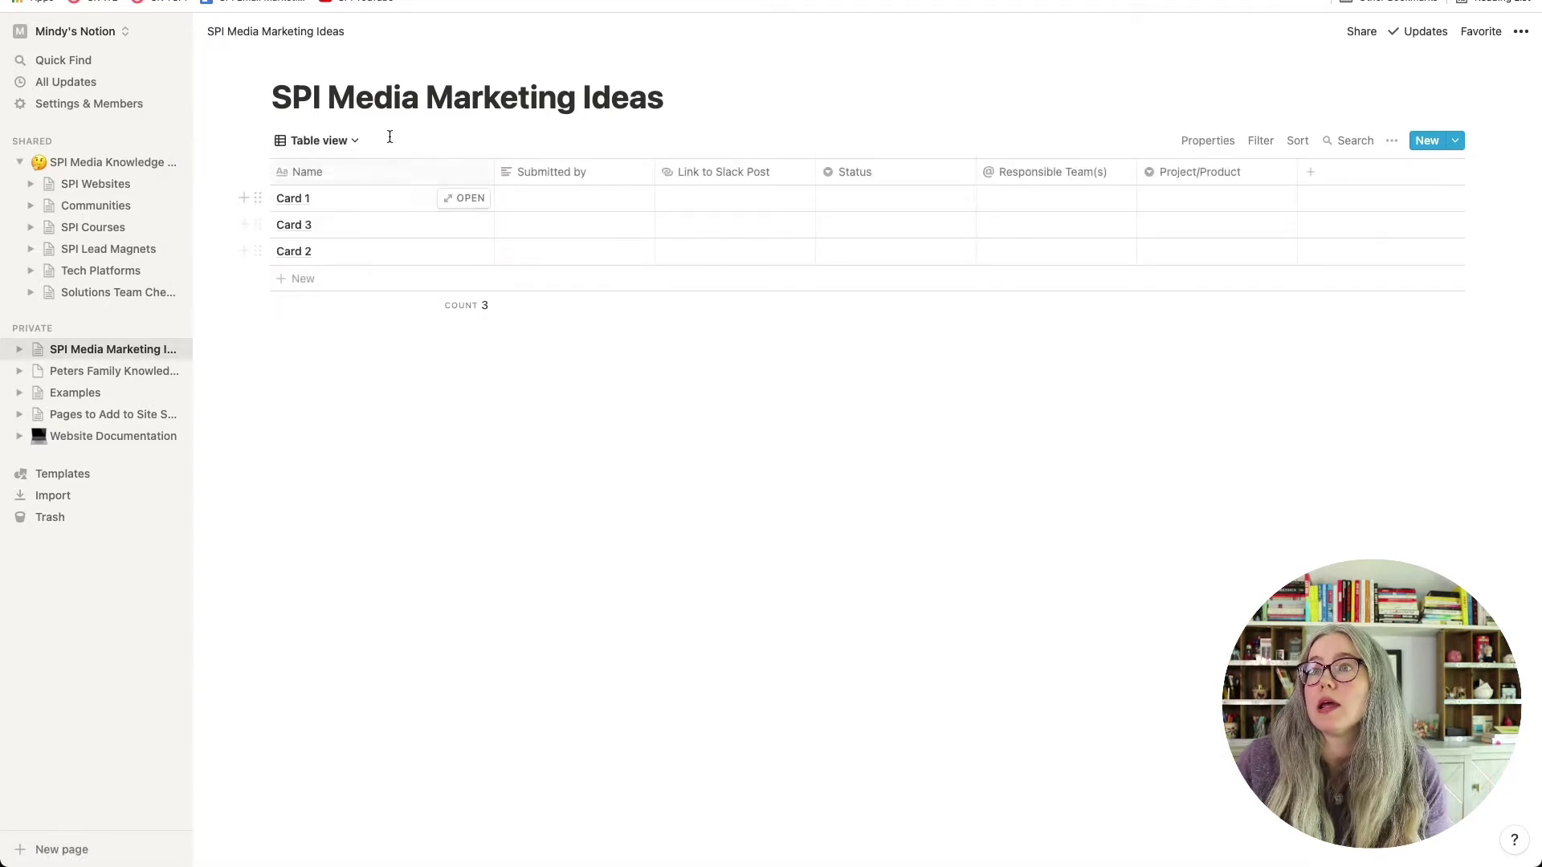
pyautogui.click(339, 145)
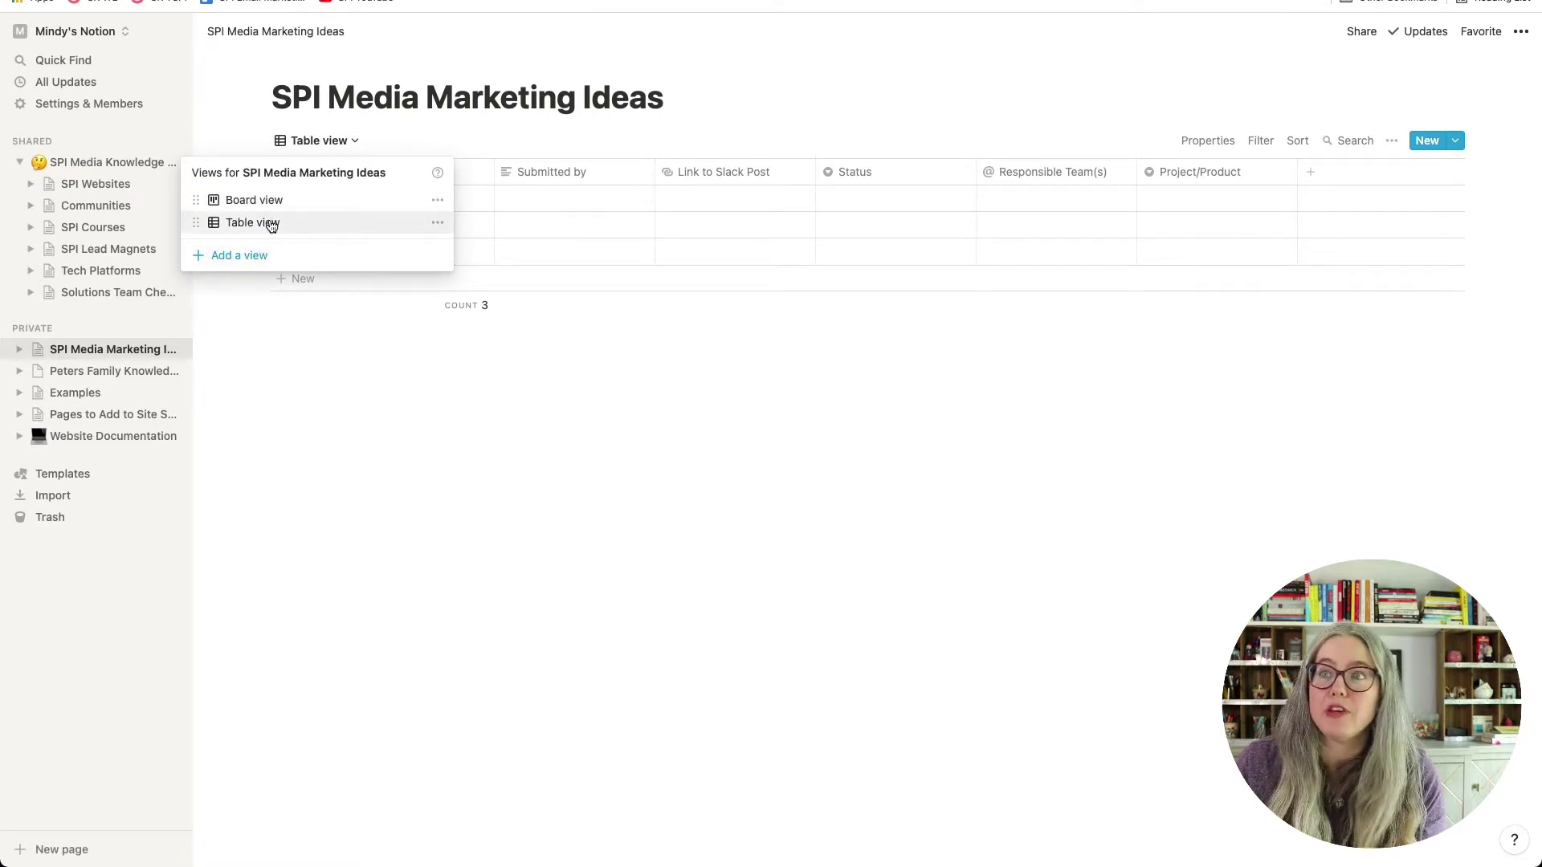
pyautogui.click(530, 471)
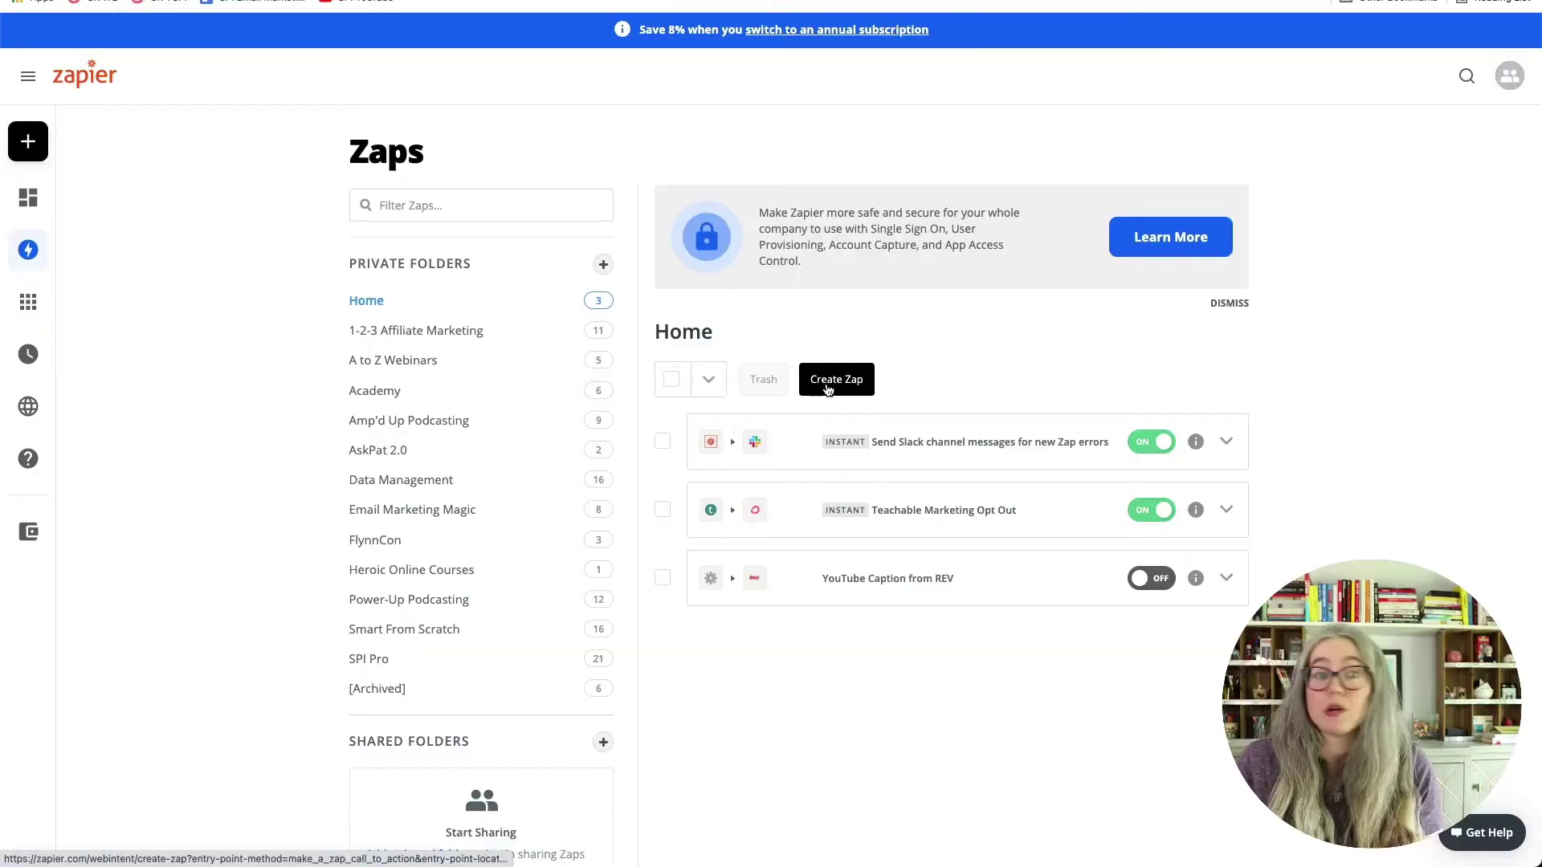
# Step: Create a Zap in Zapier named "Marketing Ideas: Slack to Notion" and search the trigger apps for Slack
pyautogui.click(827, 389)
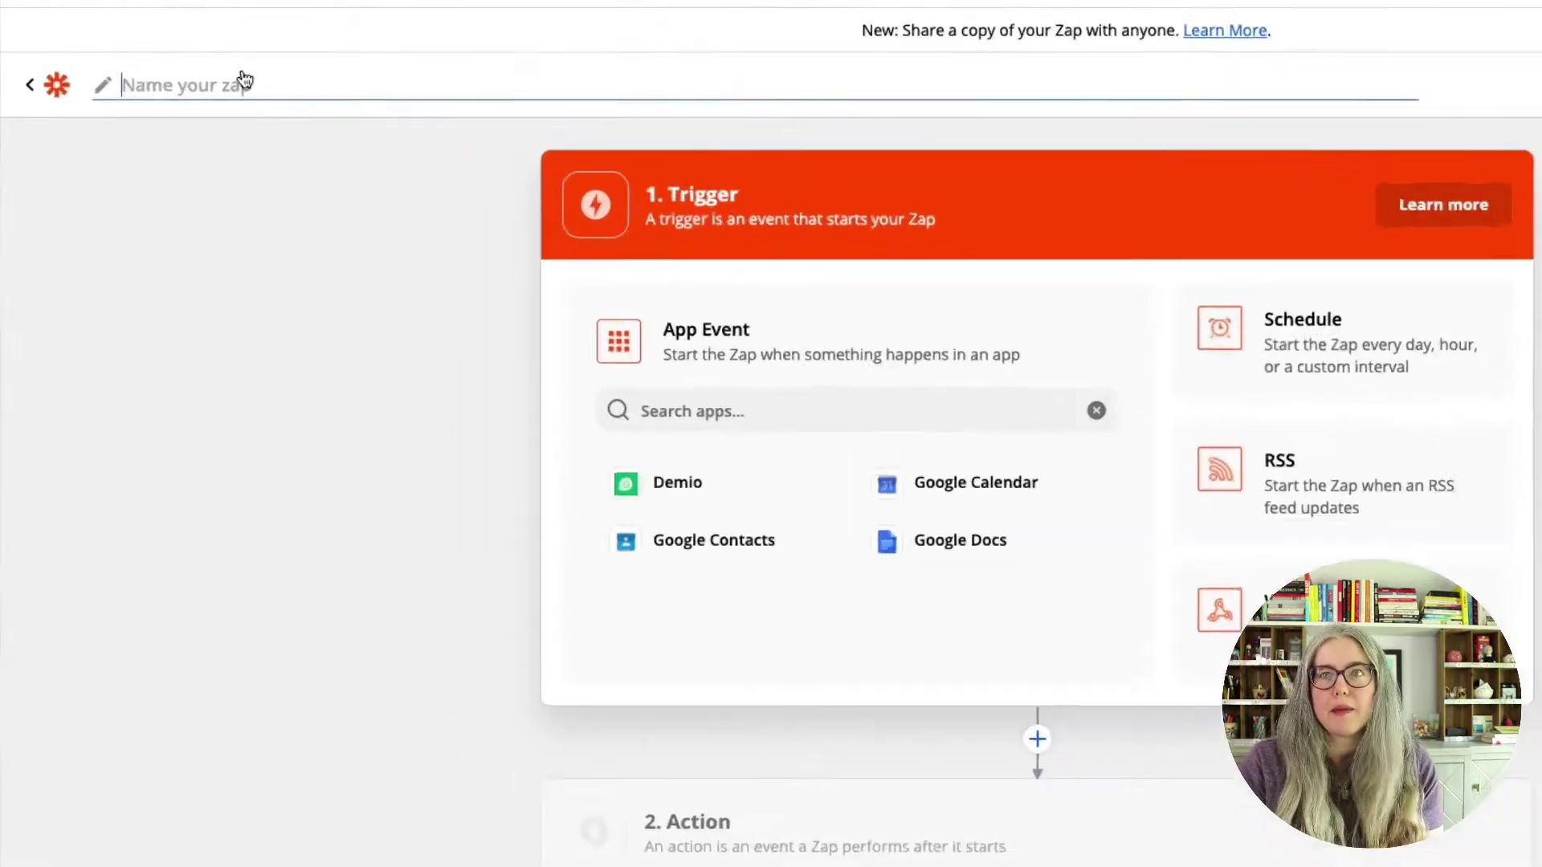
pyautogui.write('Marketing')
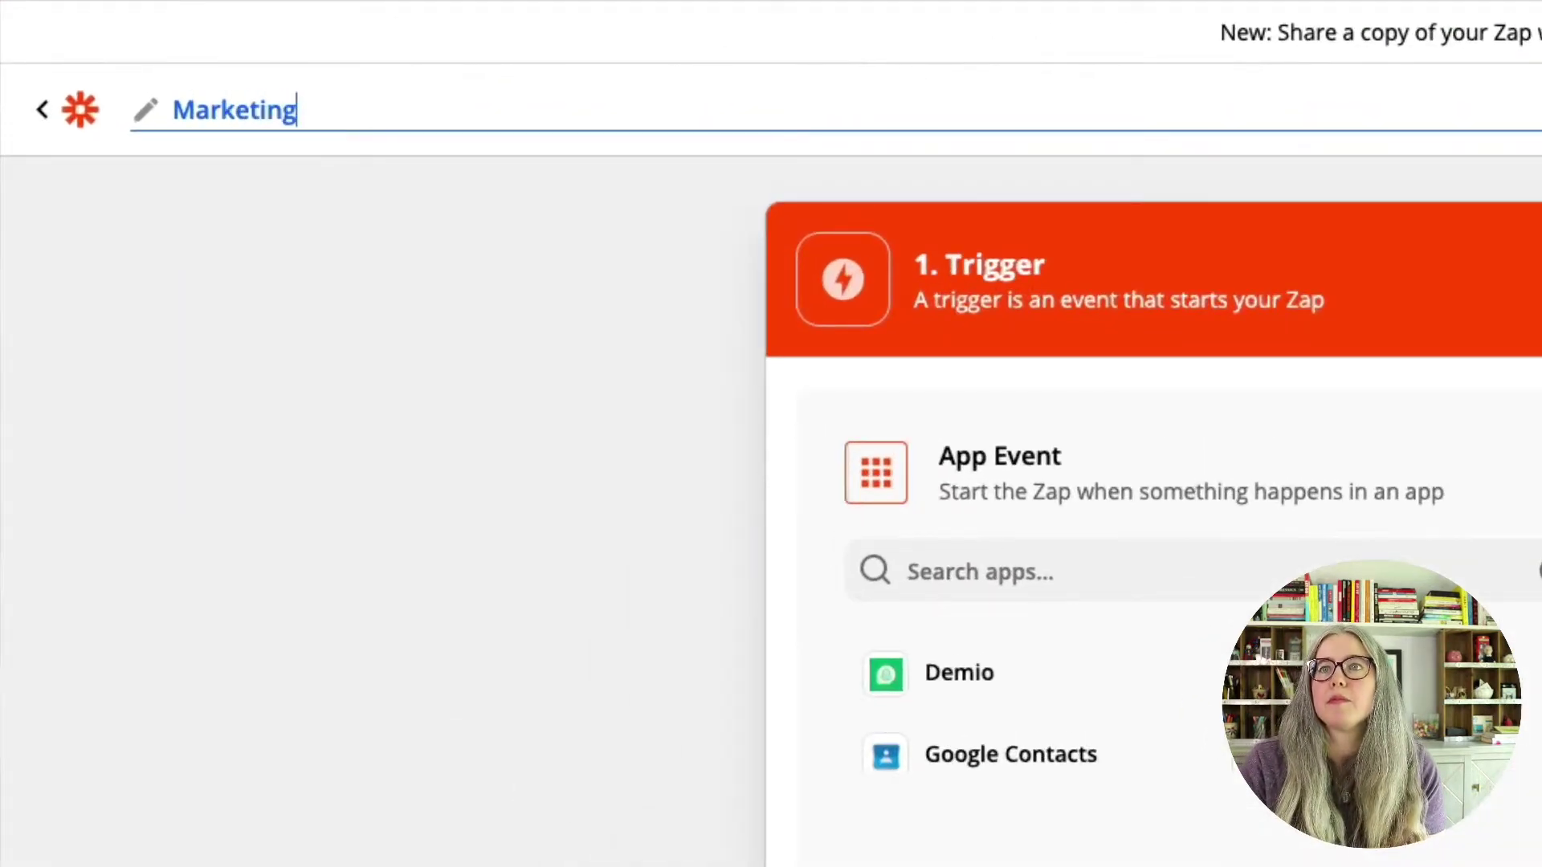
pyautogui.write(' Idd')
pyautogui.press('BackSpace')
pyautogui.write('eas:')
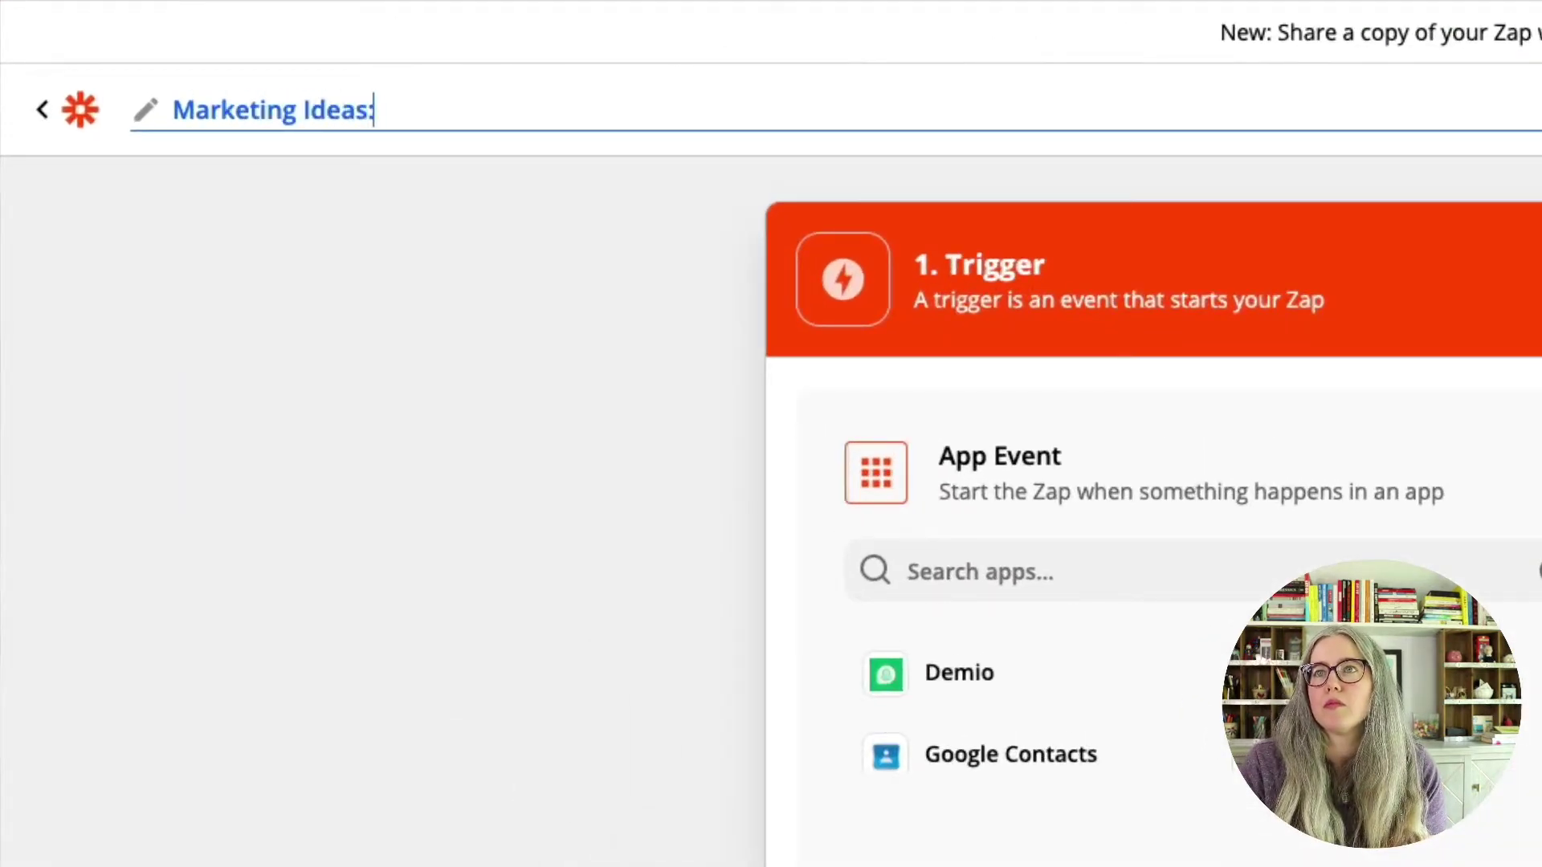
pyautogui.write(' Slack to Notion')
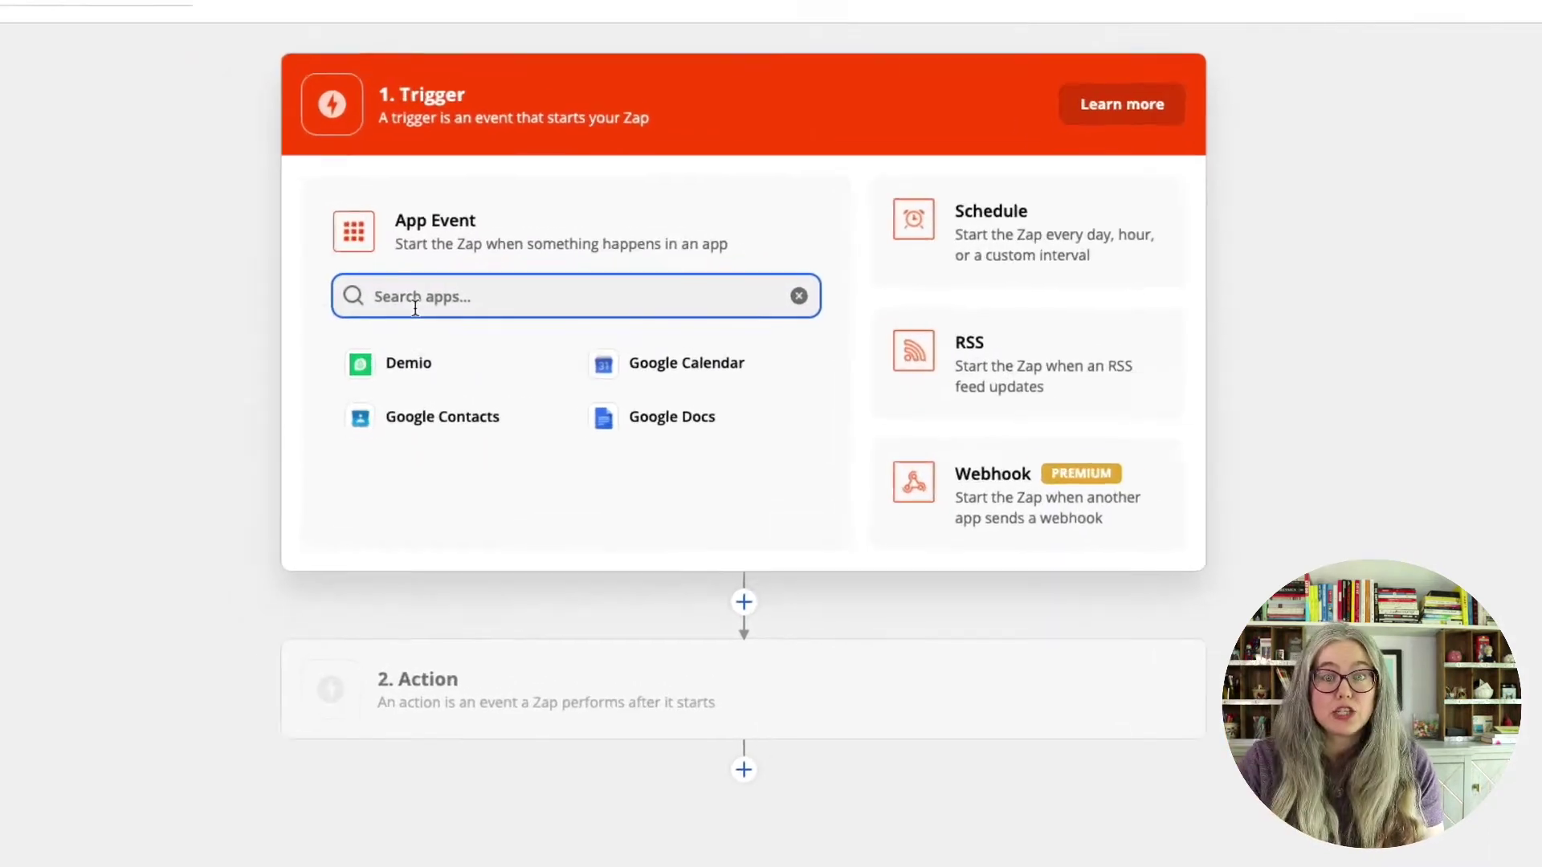
pyautogui.write('sl')
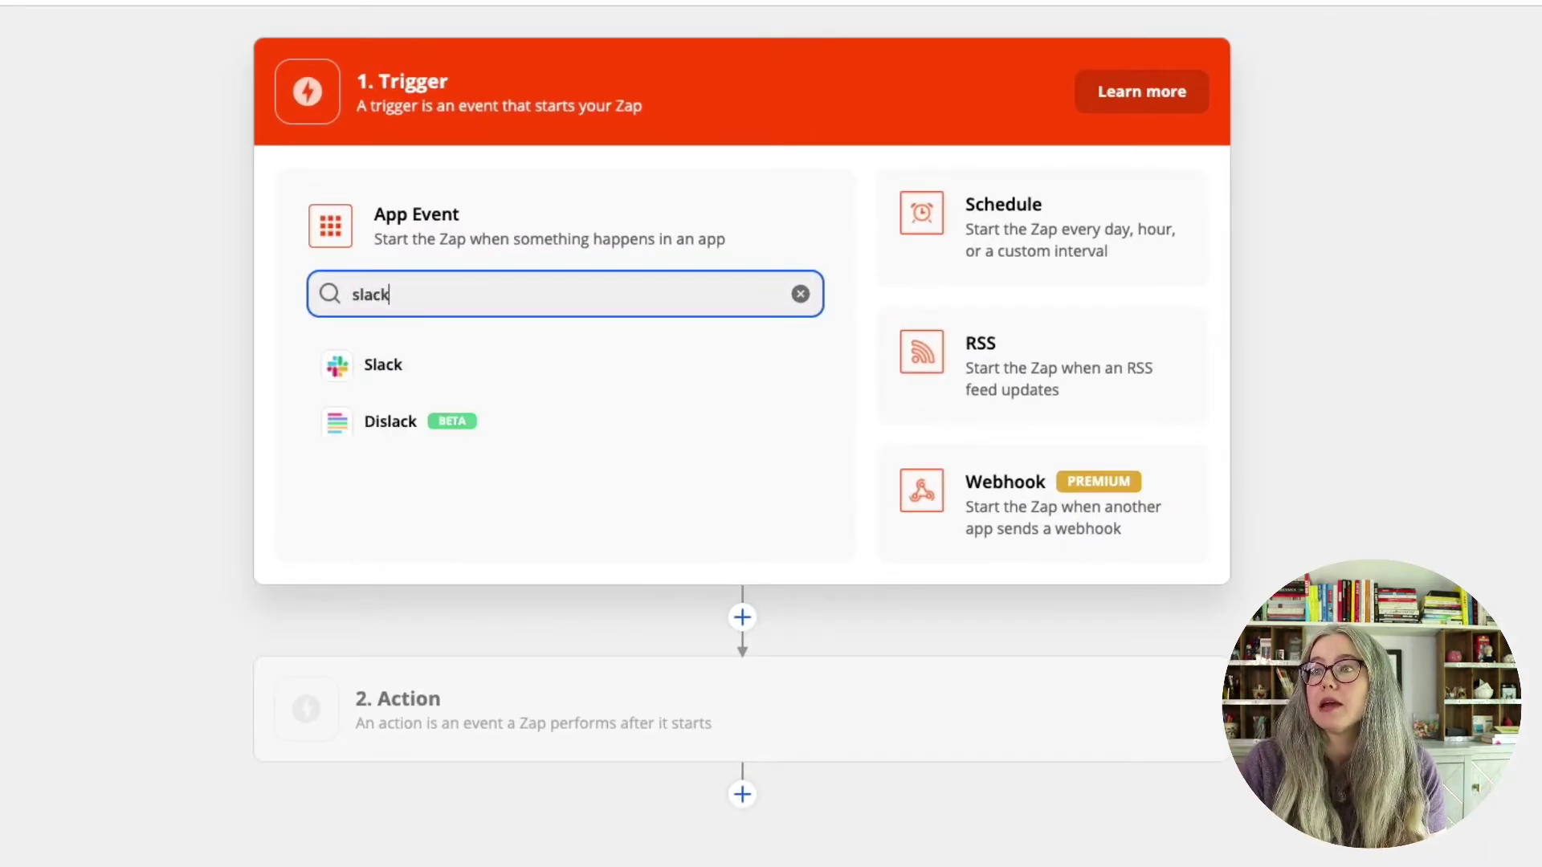
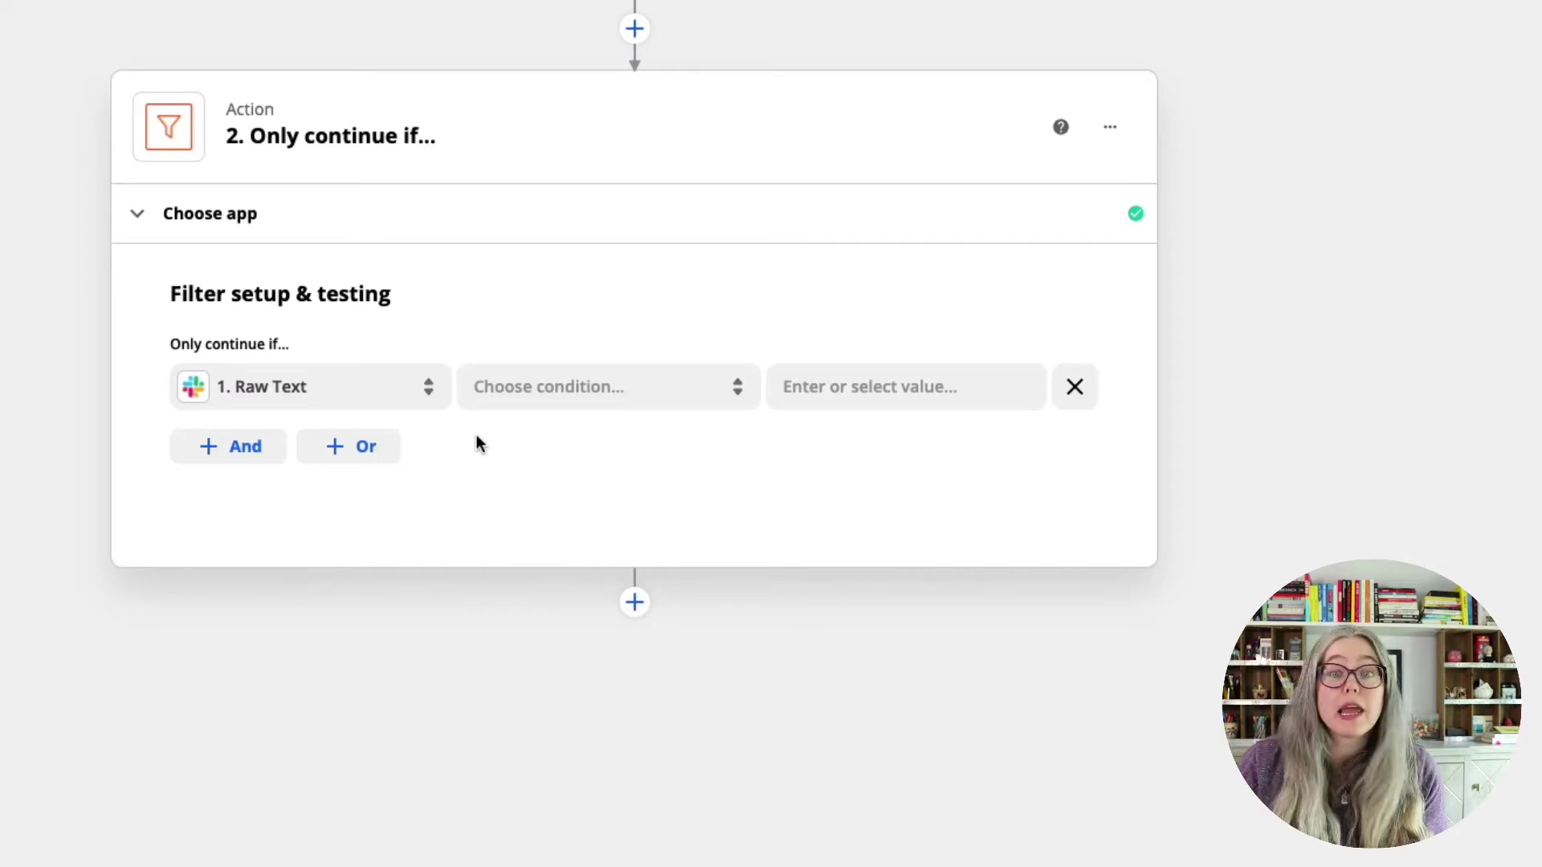
# Step: Make the filter continue only if the Slack message's Raw Text matches (Text) Contains #idea
pyautogui.click(534, 399)
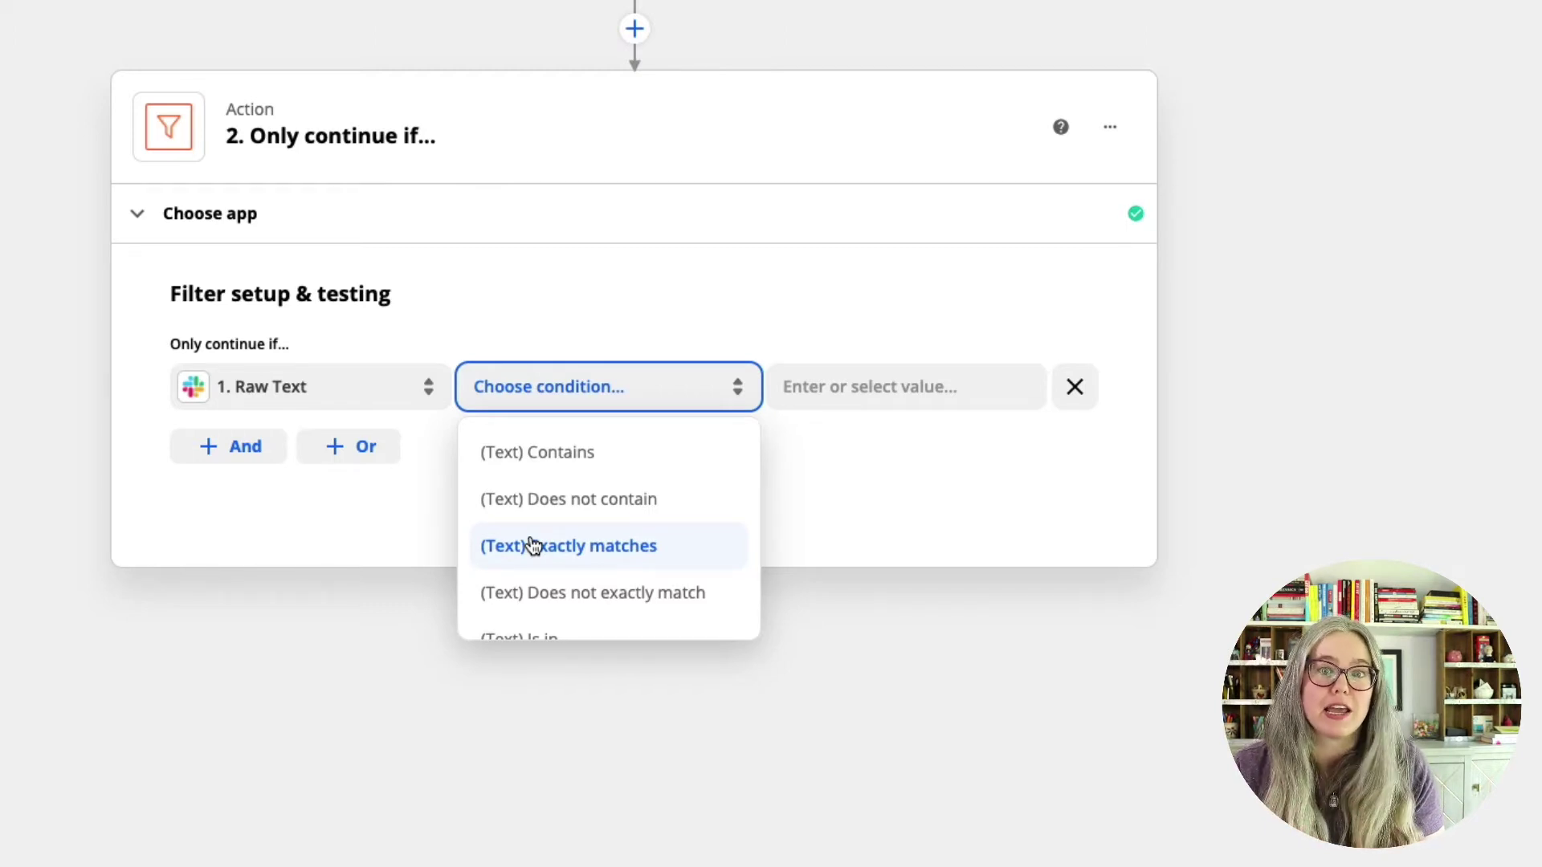
pyautogui.click(537, 454)
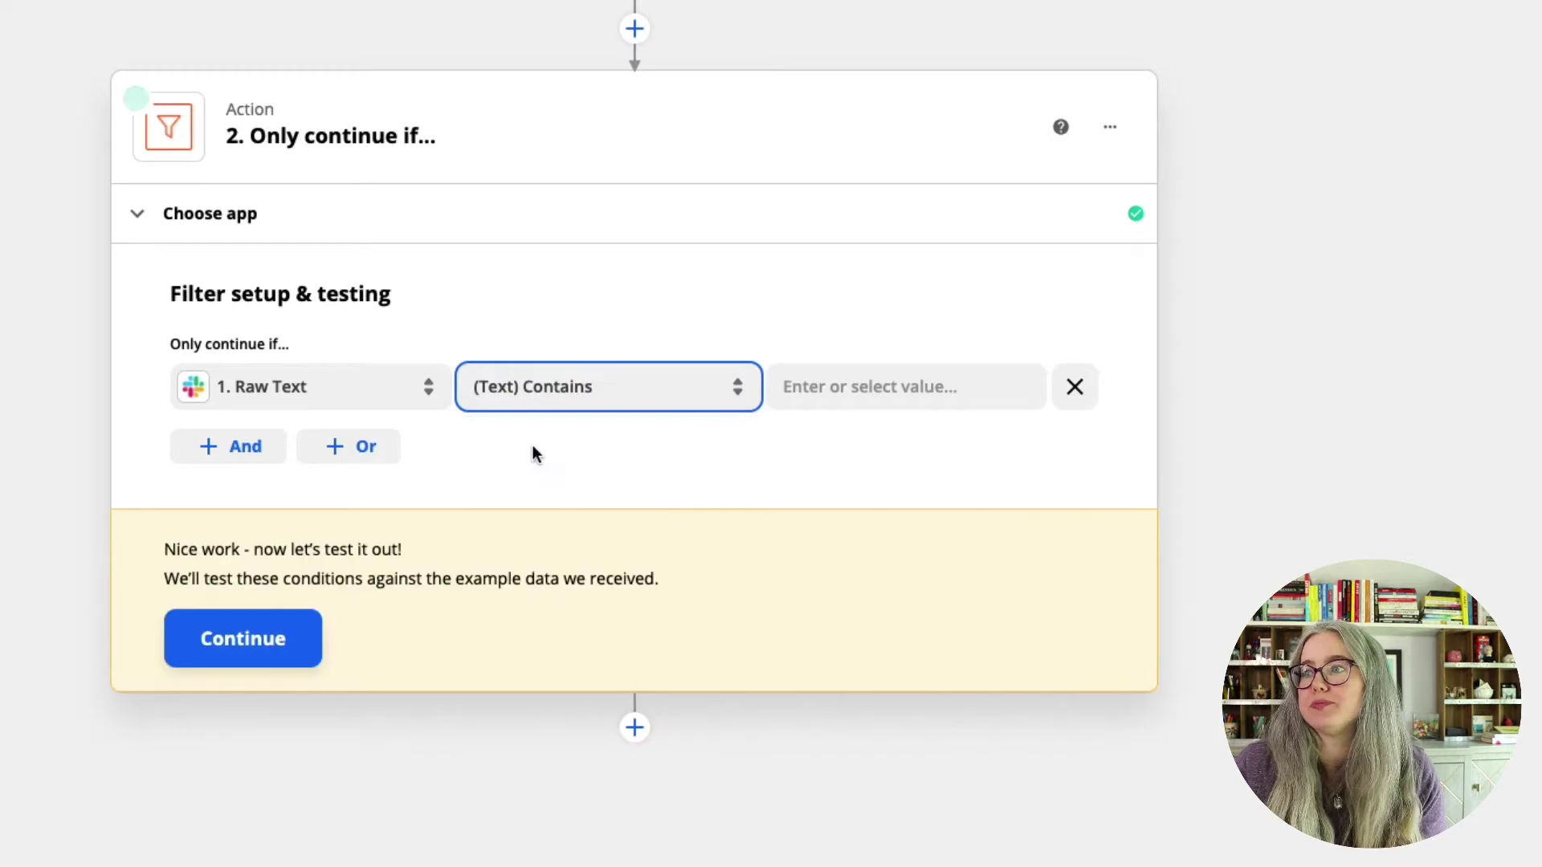
pyautogui.click(860, 383)
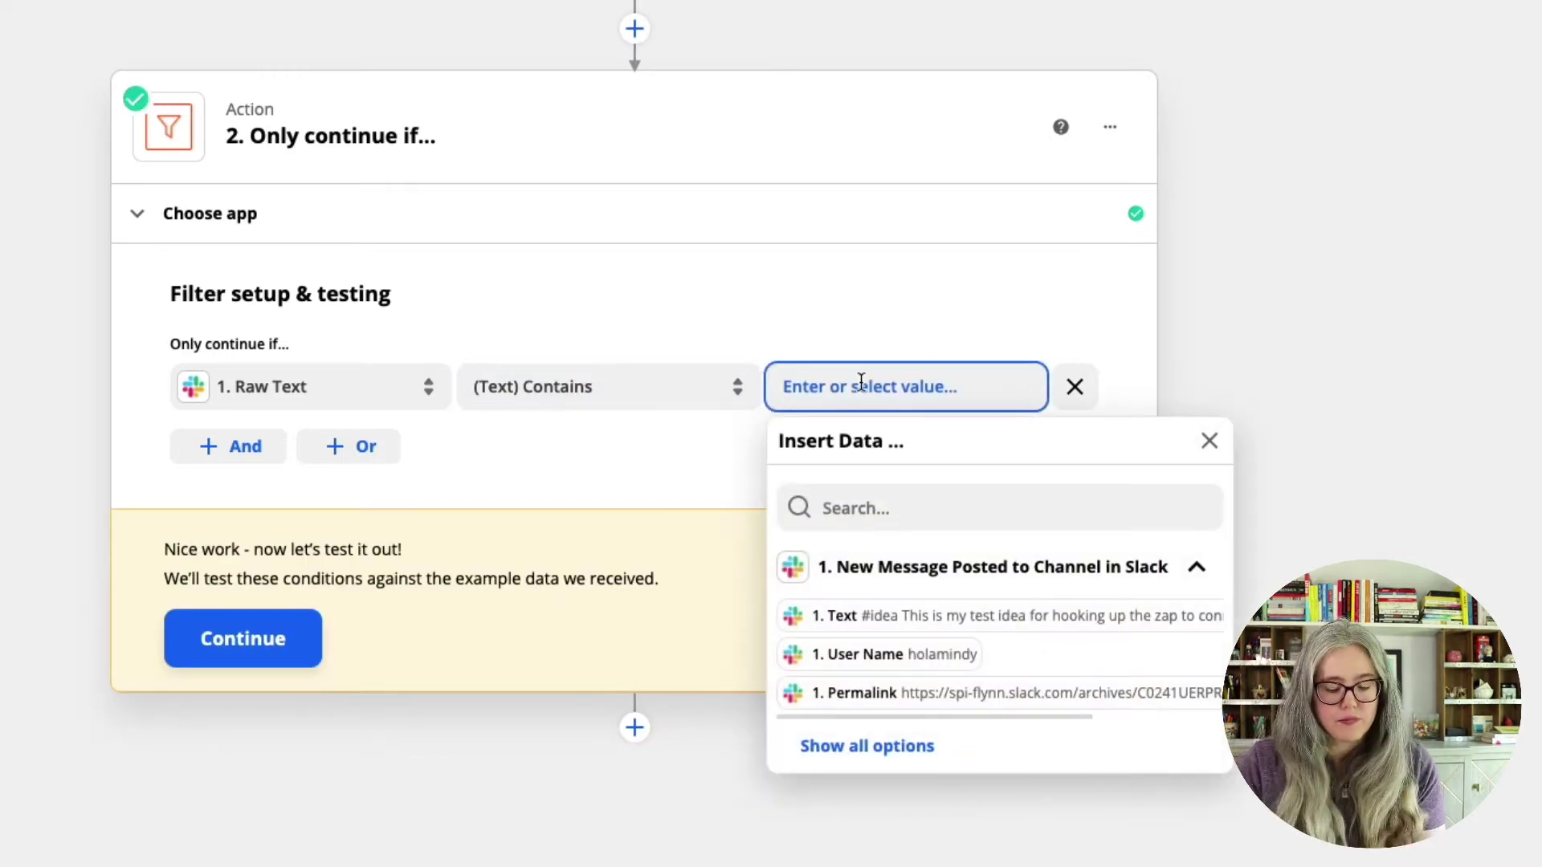
pyautogui.write('#idea')
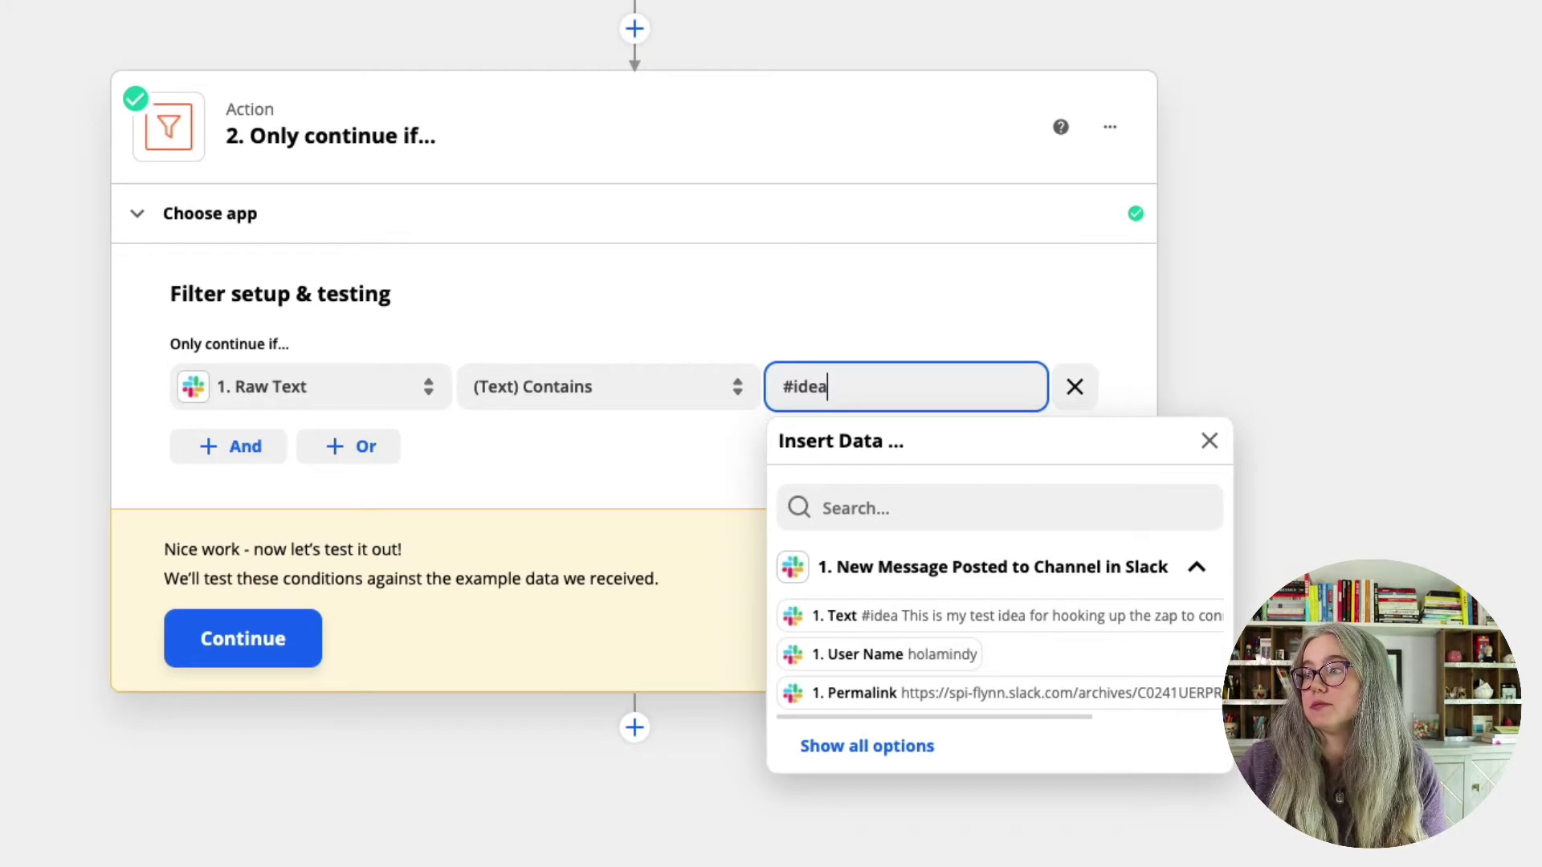
pyautogui.click(648, 458)
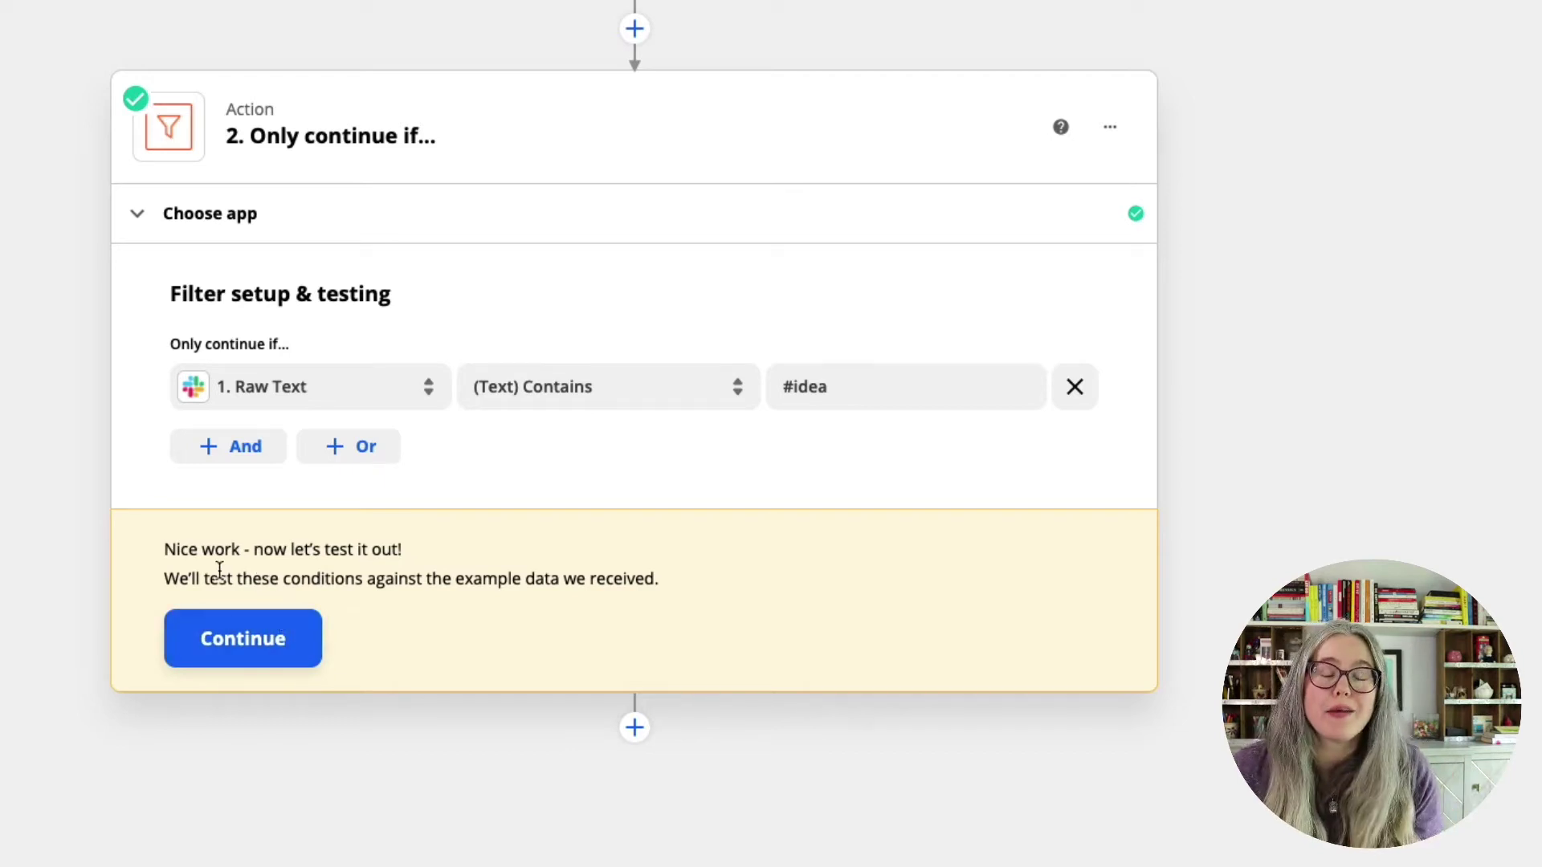
# Step: Add an OR rule to the filter and choose the Slack message's Raw Text as its field
pyautogui.click(338, 452)
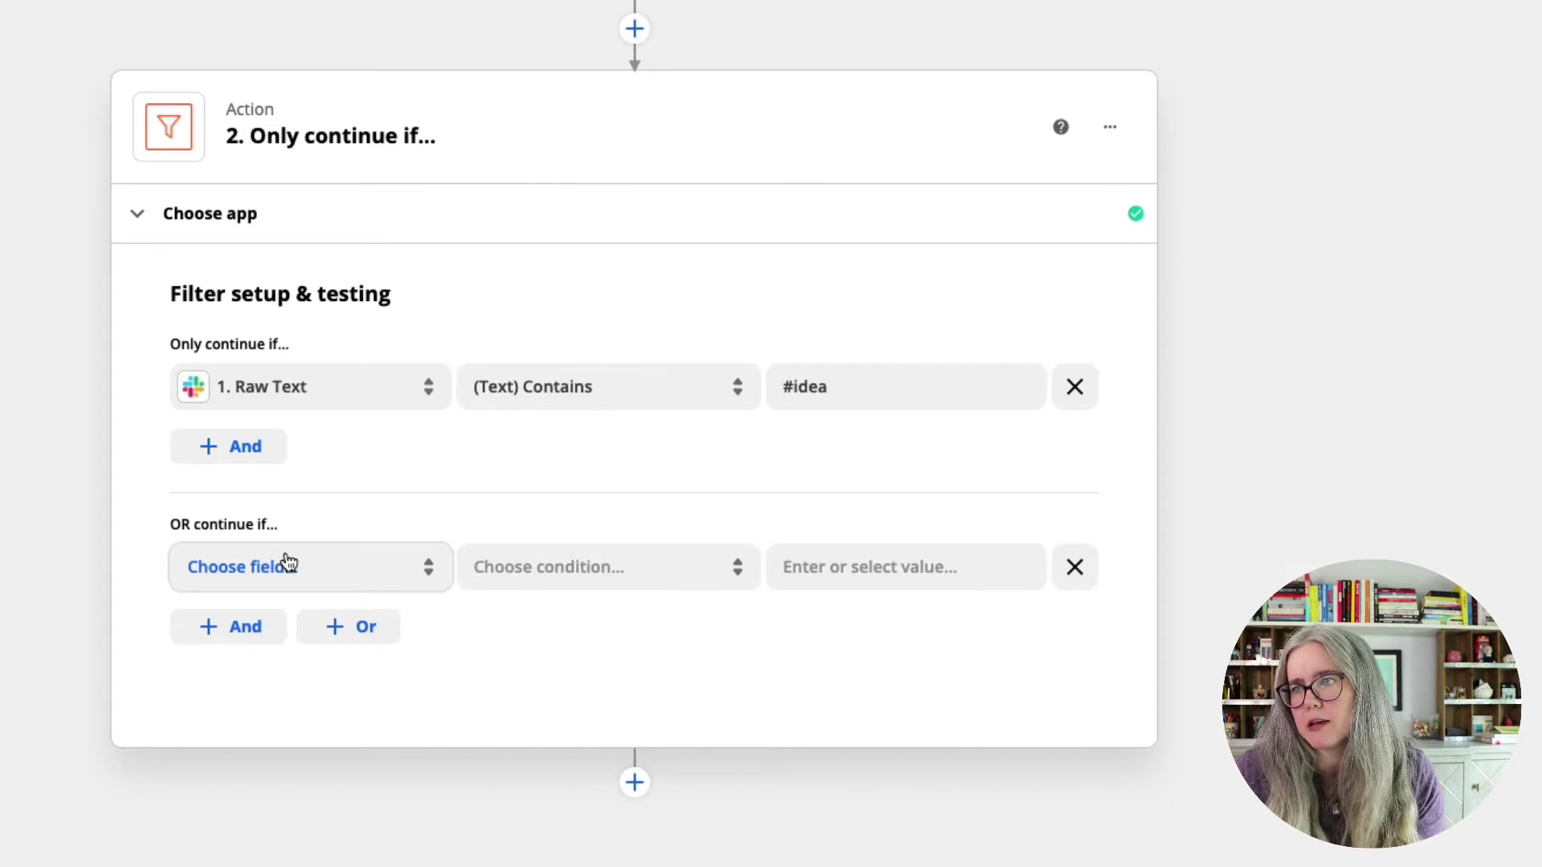
pyautogui.click(289, 561)
pyautogui.click(278, 691)
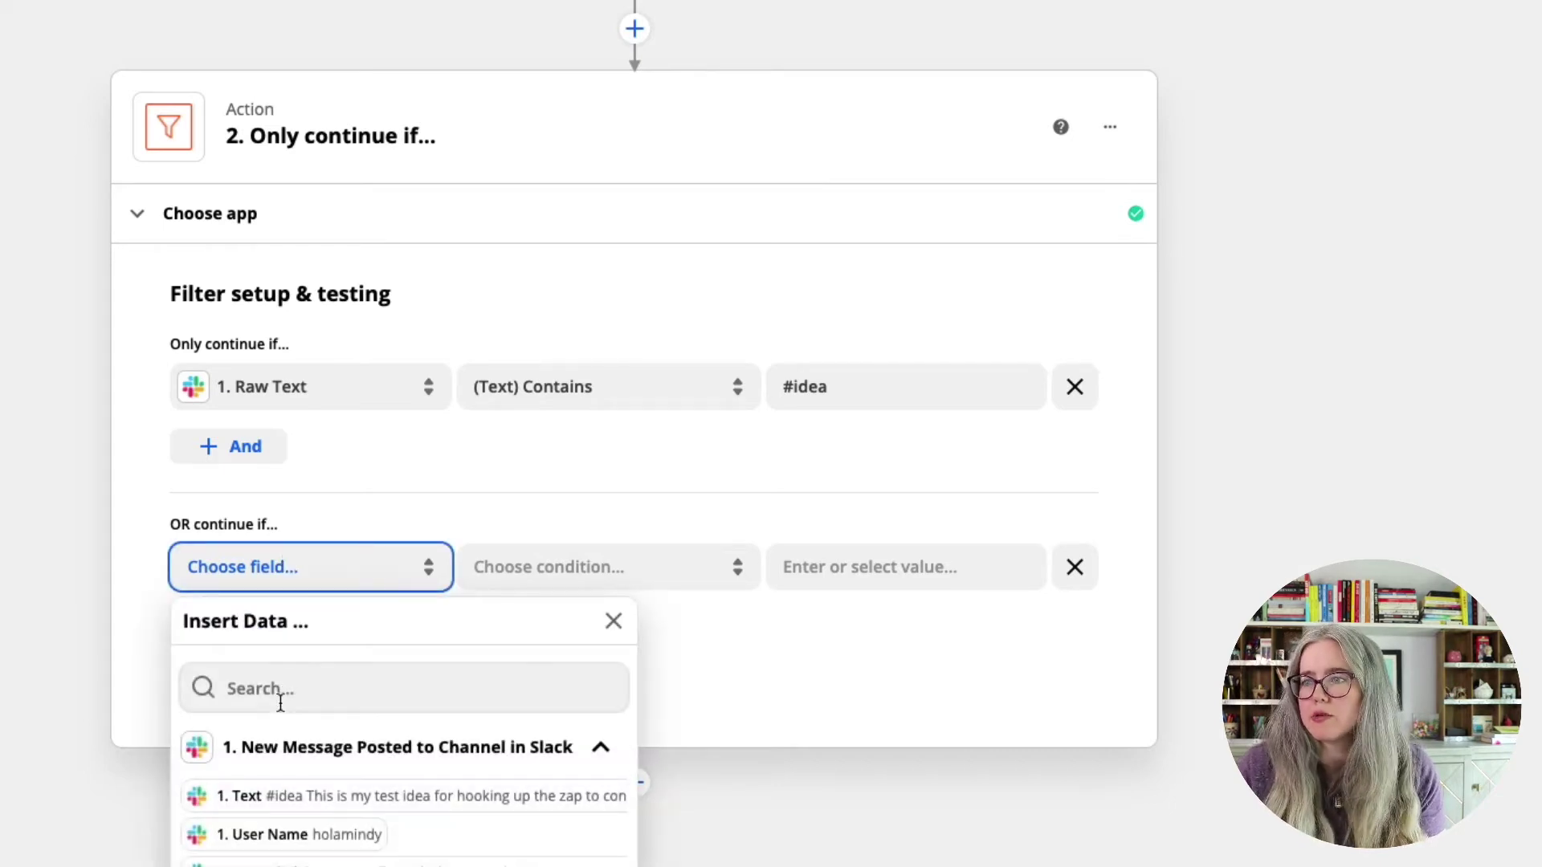
pyautogui.write('raw')
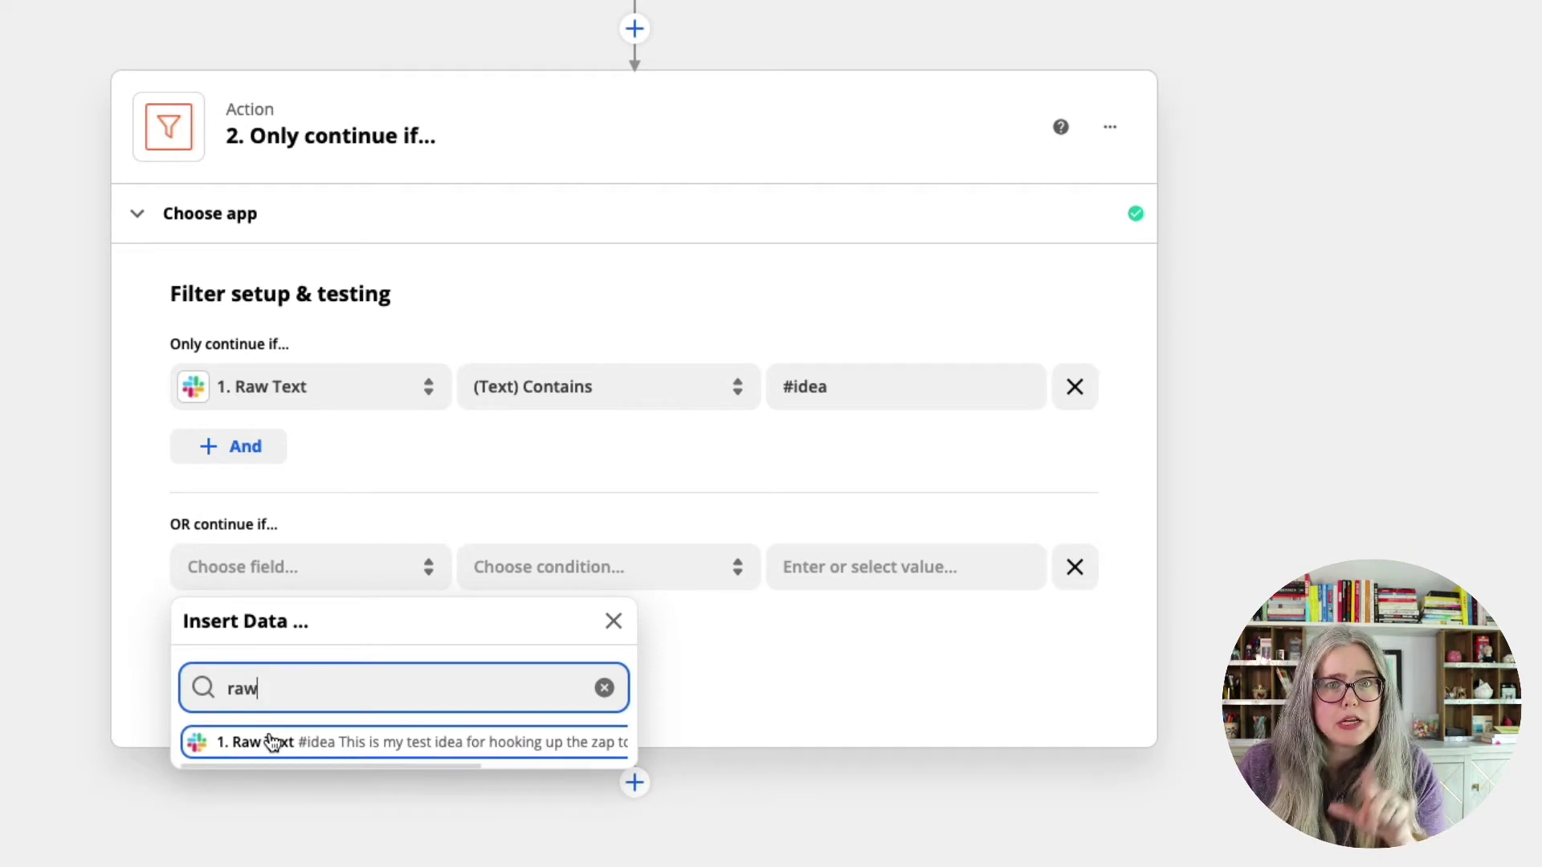
pyautogui.scroll(-3, 614, 683)
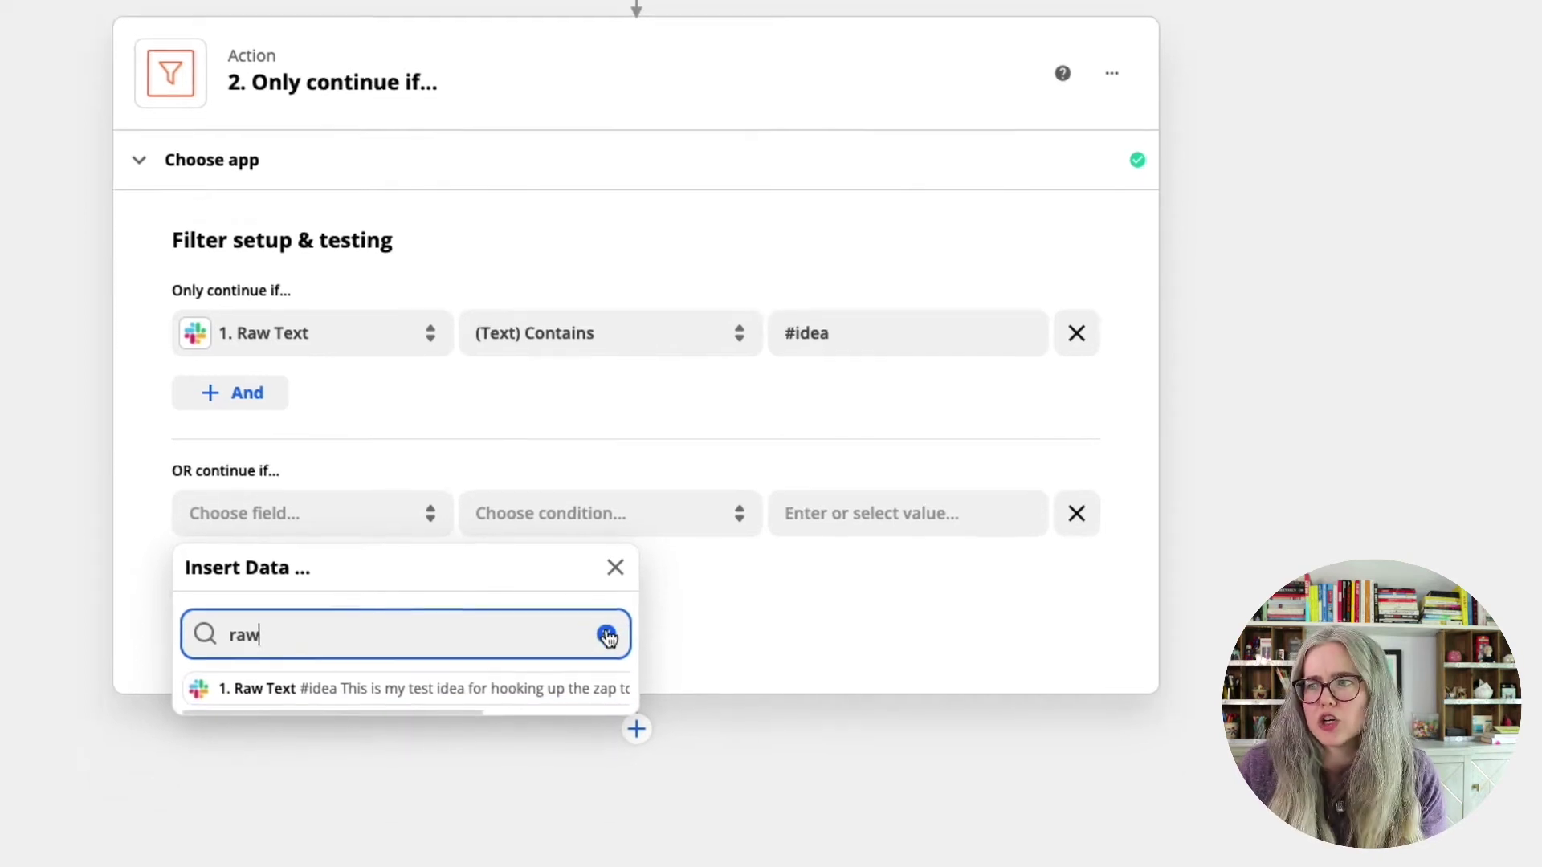
pyautogui.click(606, 687)
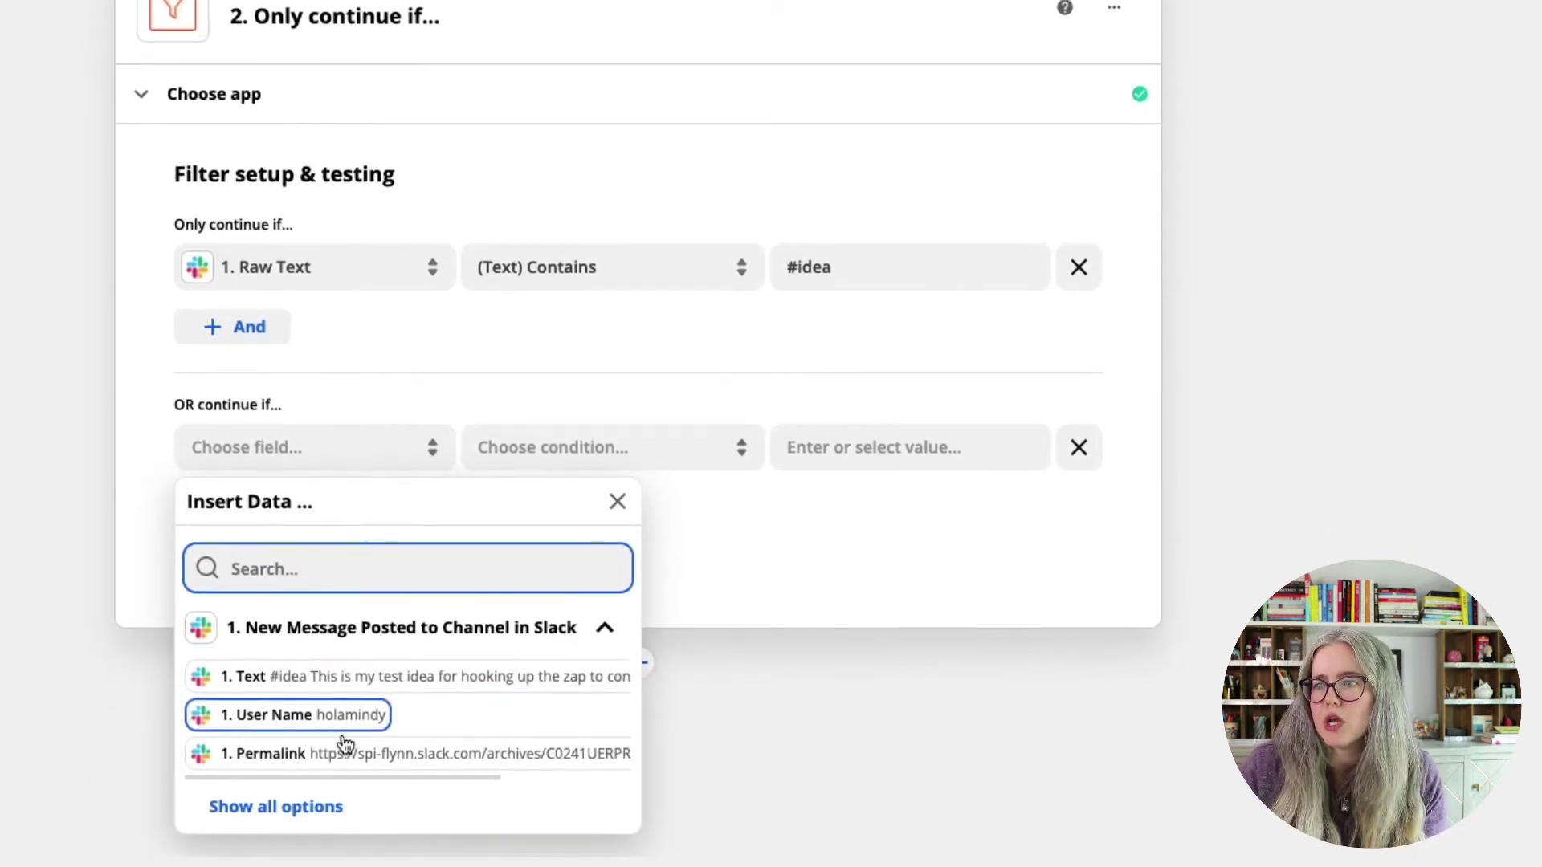
pyautogui.click(313, 806)
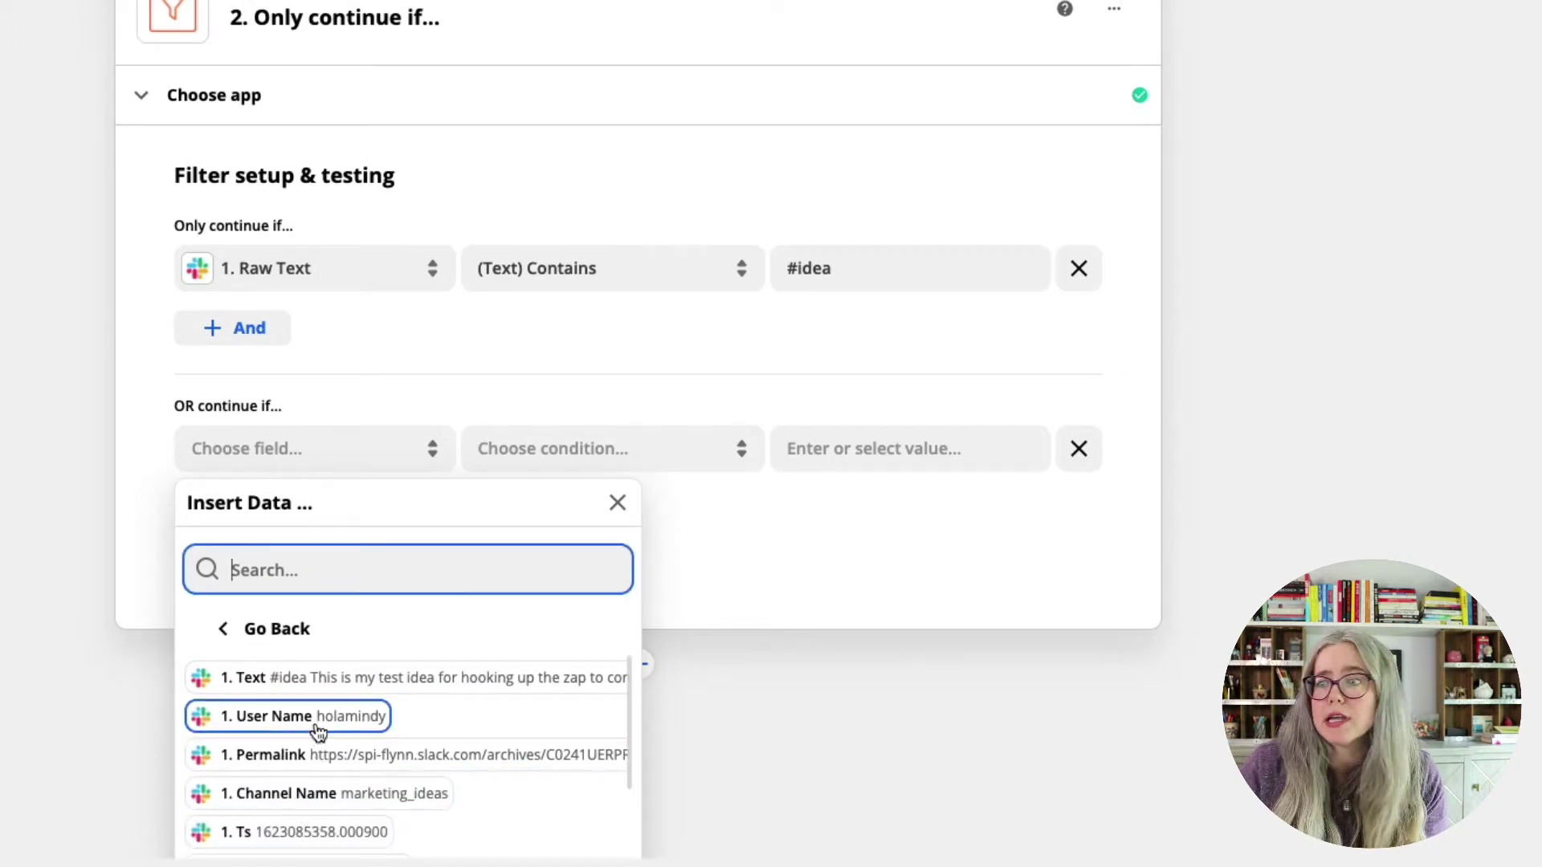
pyautogui.scroll(-10, 313, 729)
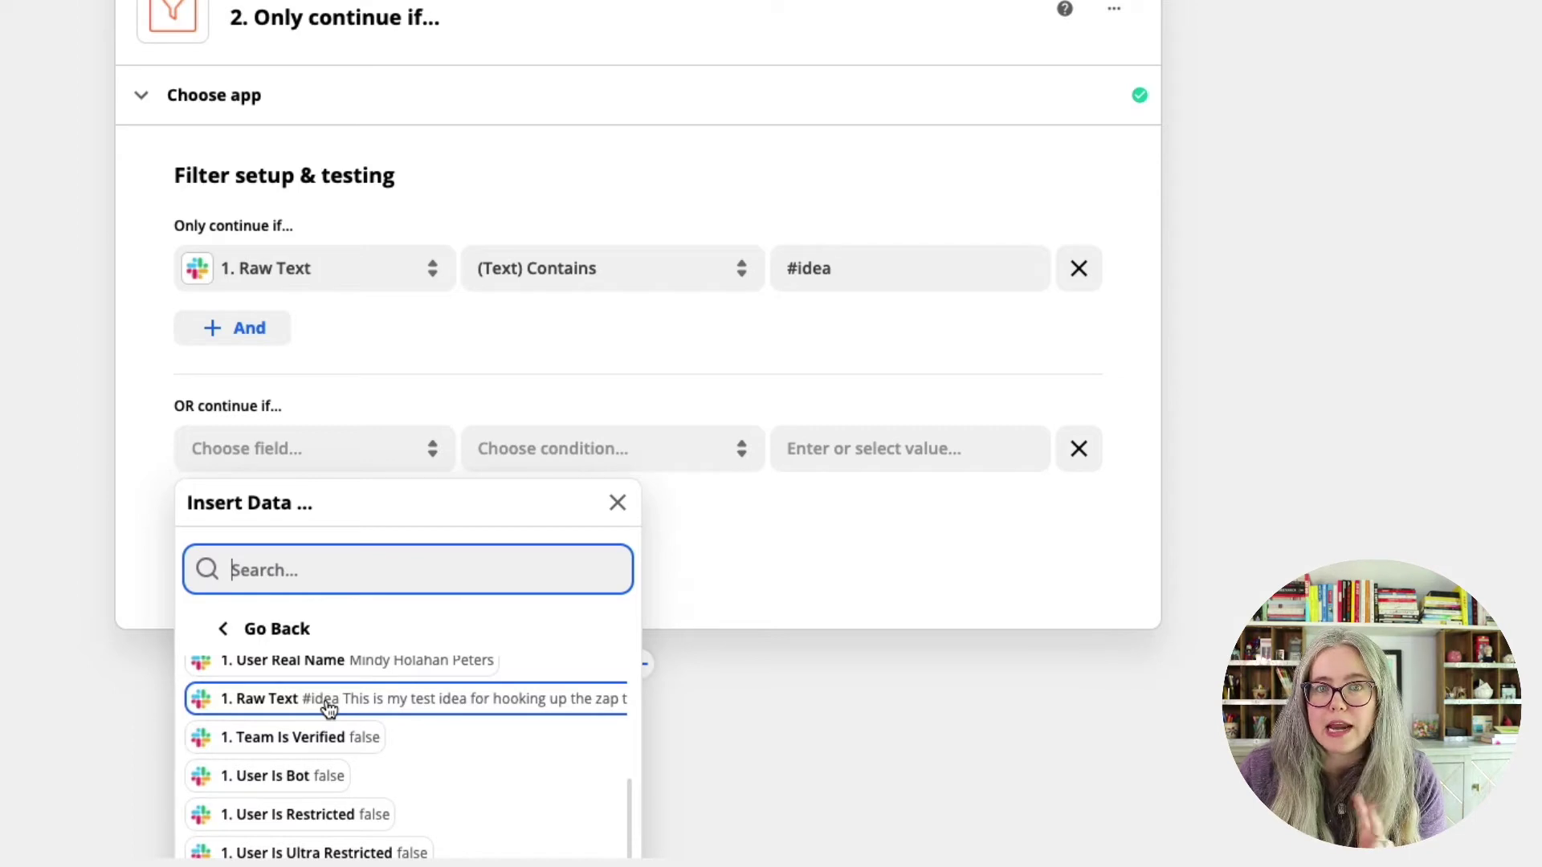
pyautogui.click(329, 707)
# Step: Set the OR rule's condition to (Text) Contains with the value #ideas
pyautogui.scroll(2, 327, 743)
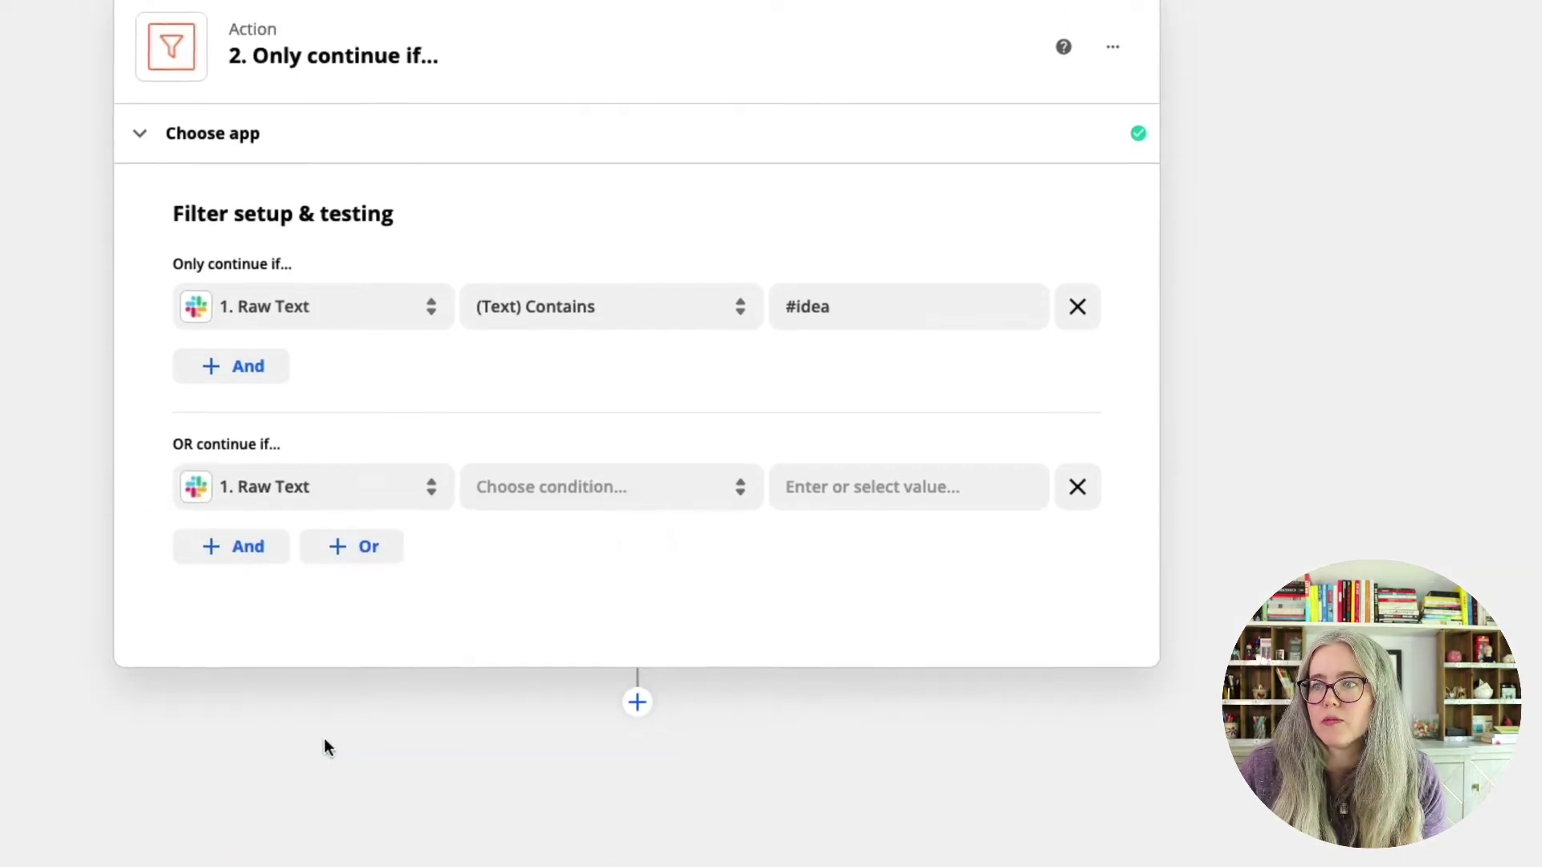
pyautogui.click(534, 566)
pyautogui.click(520, 626)
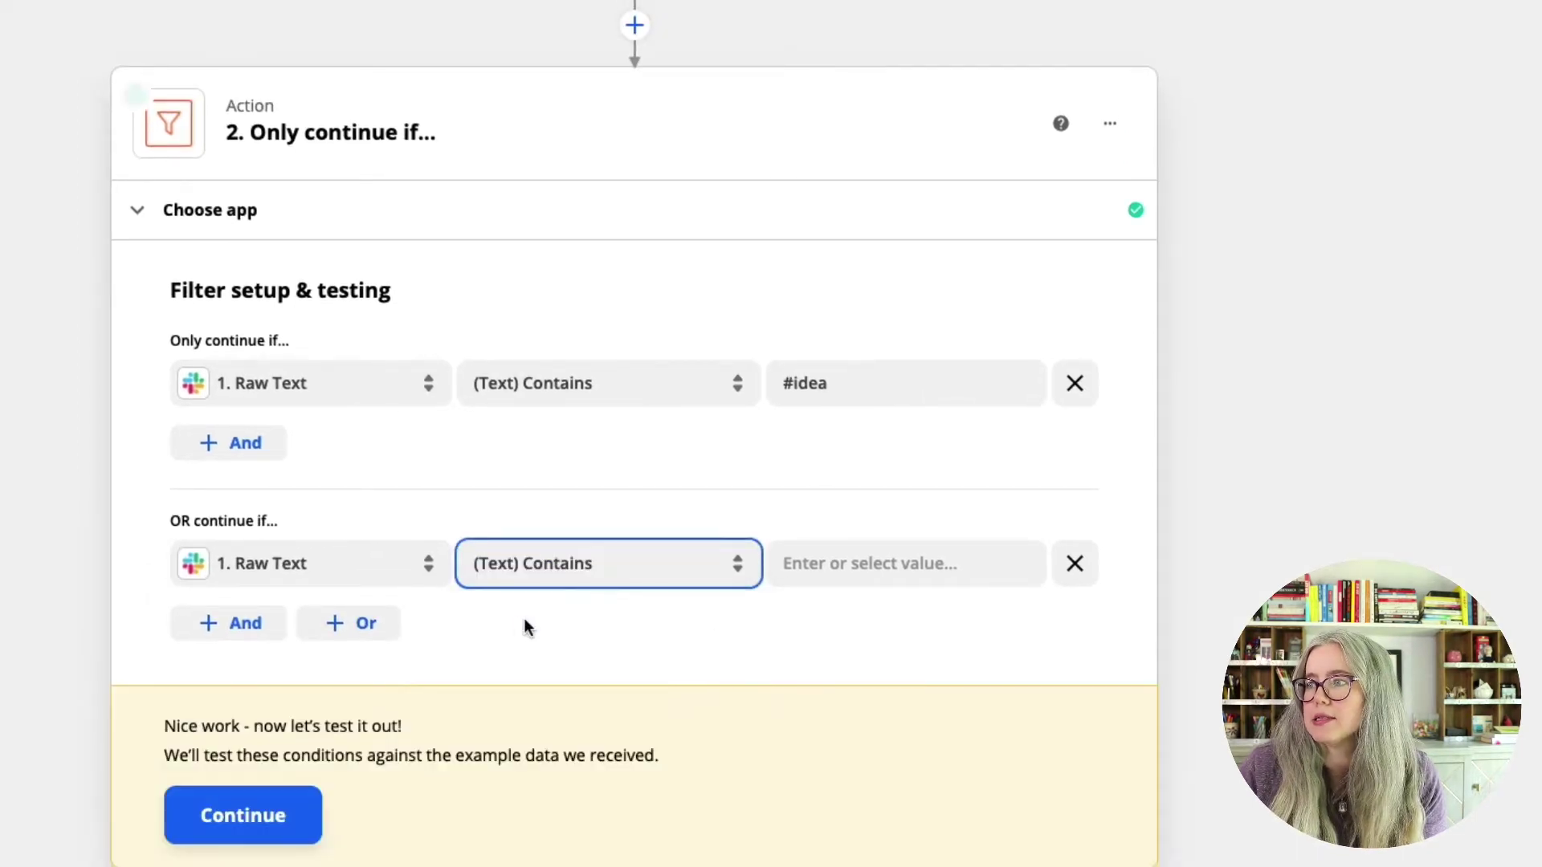
pyautogui.click(840, 559)
pyautogui.write('#ideas')
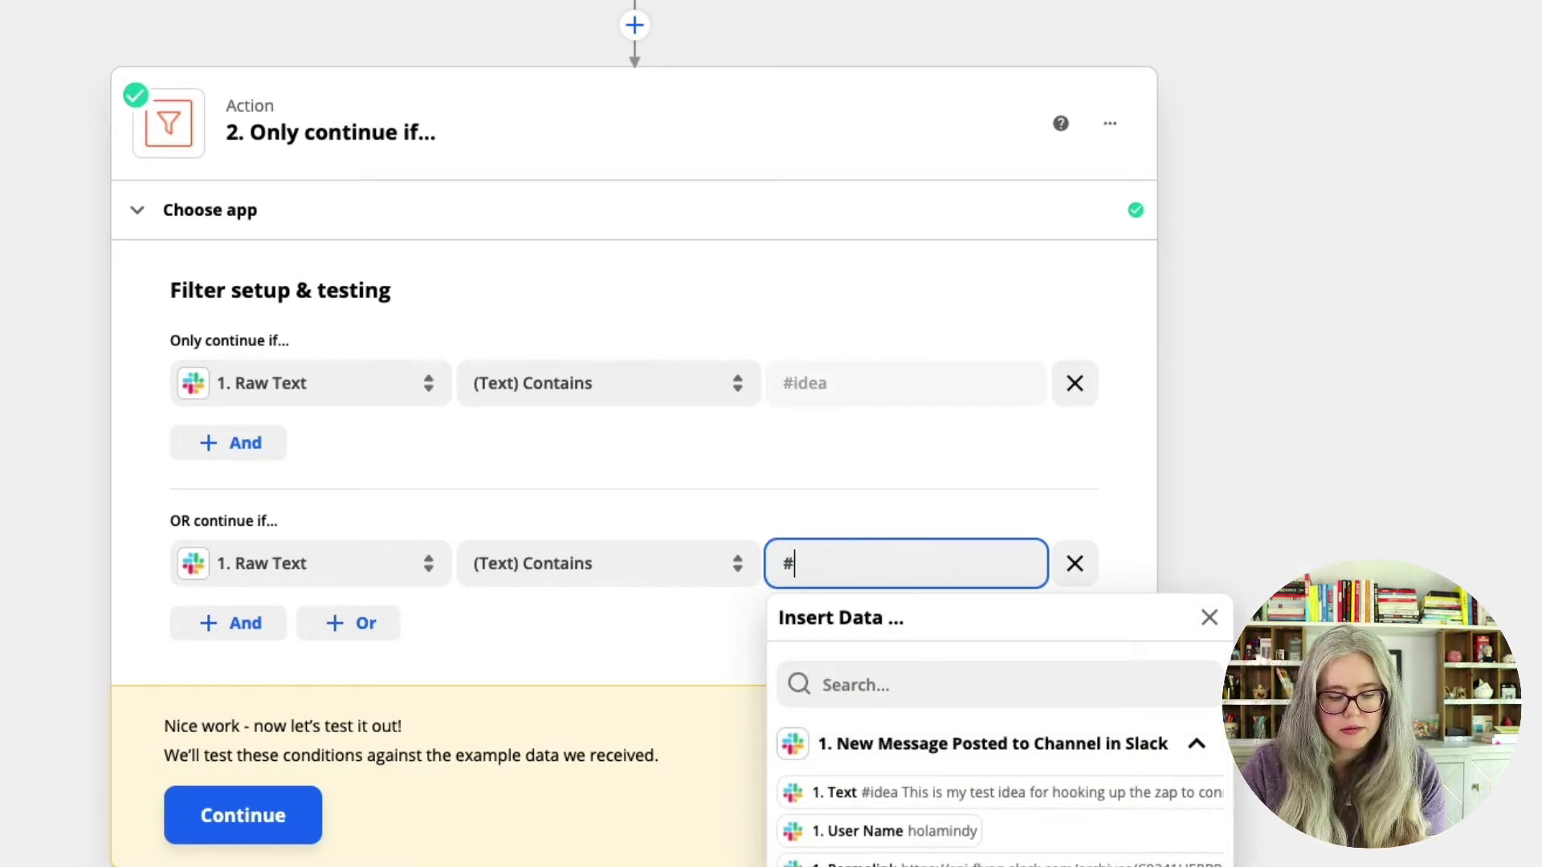
pyautogui.click(684, 637)
# Step: Test the filter conditions against the sample Slack data and close the filter setup
pyautogui.click(240, 819)
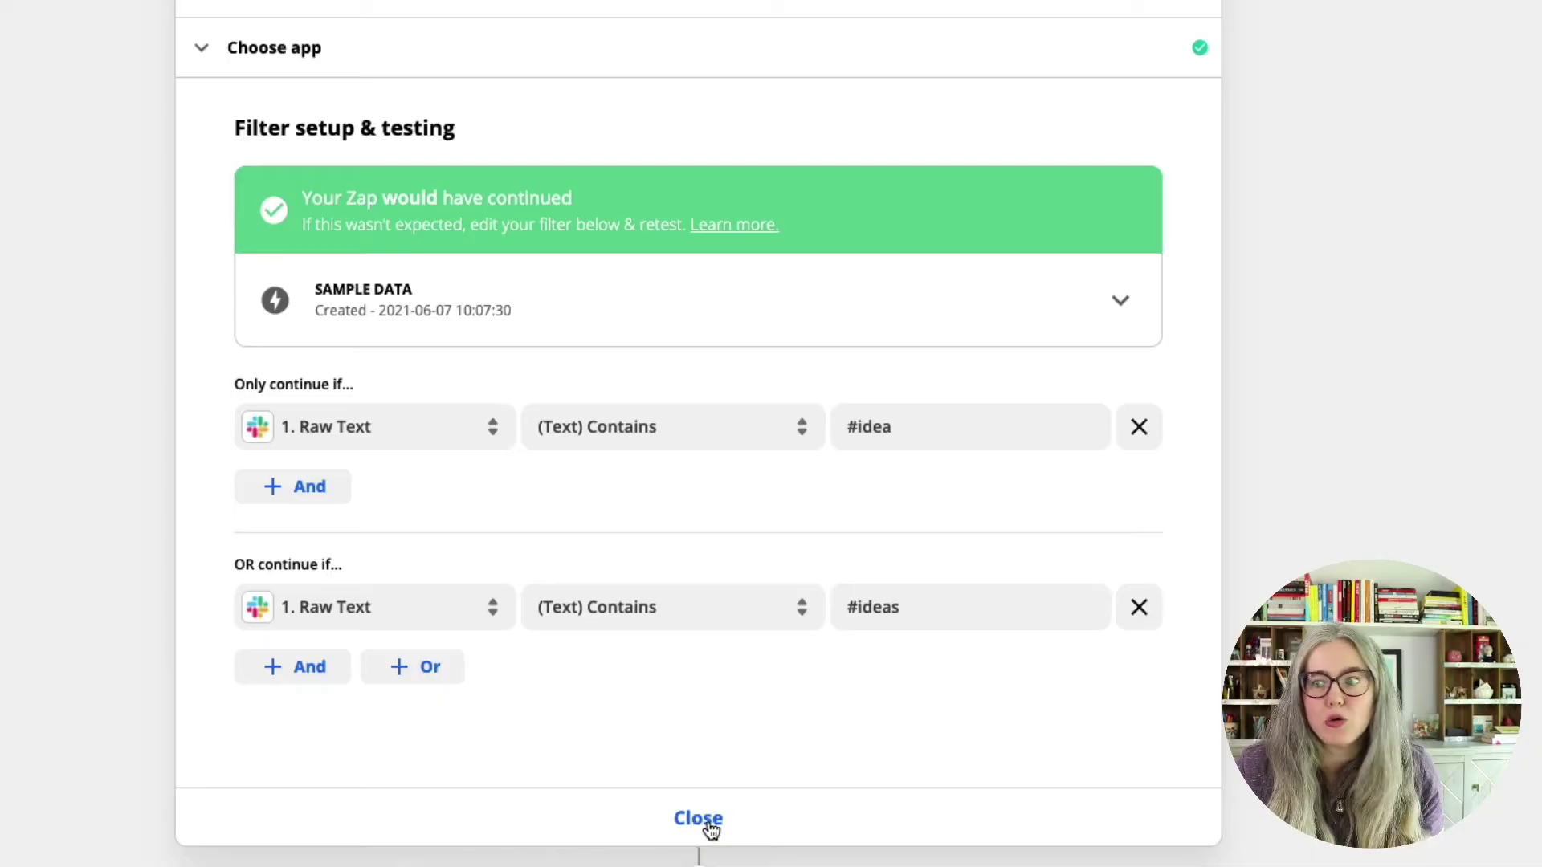
pyautogui.click(705, 830)
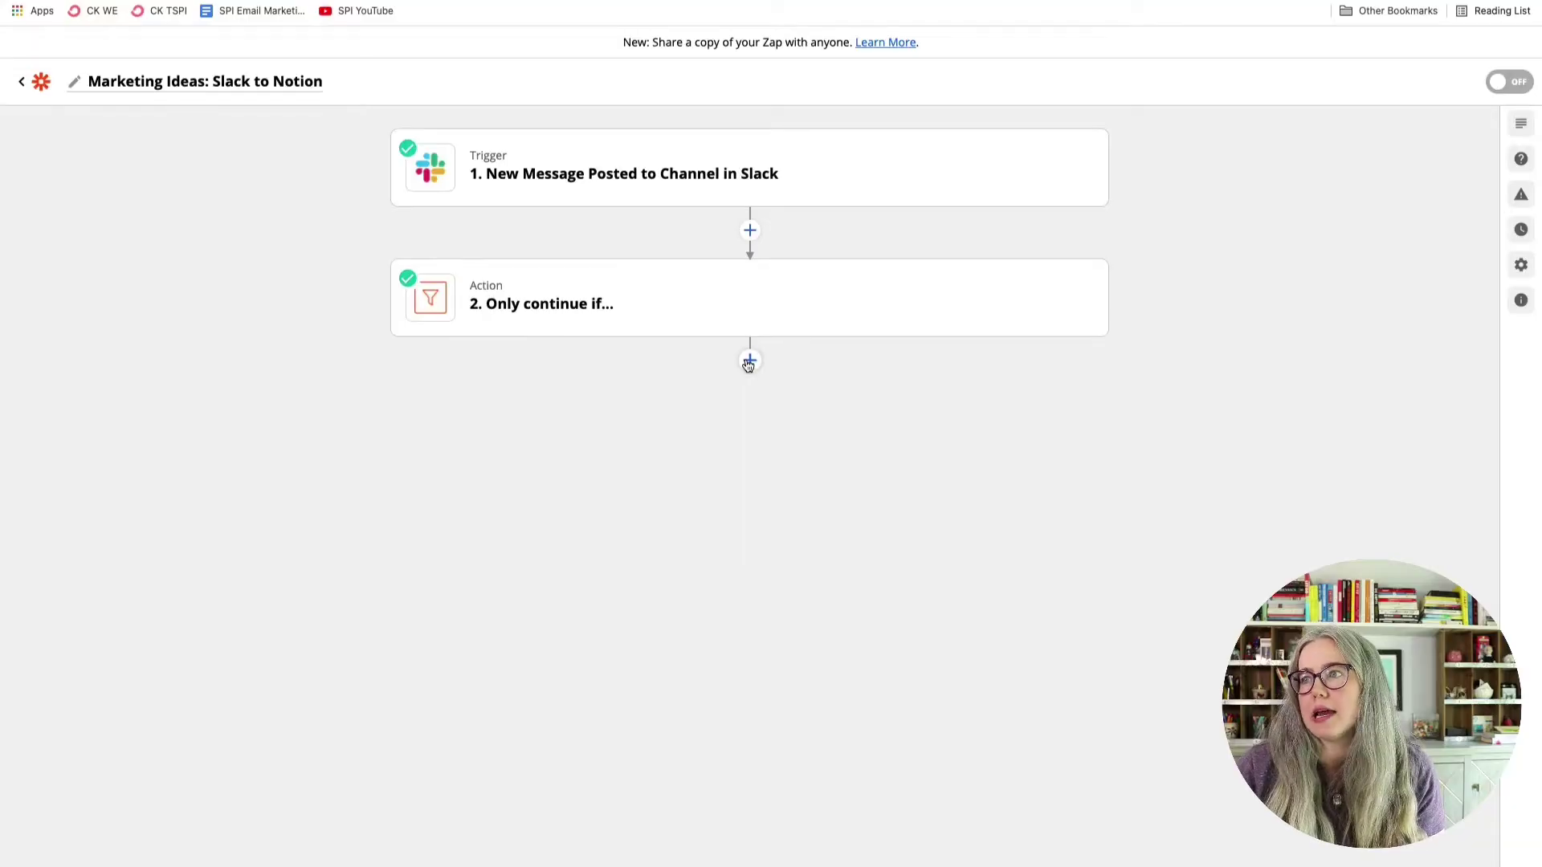
# Step: Add a Notion action after the filter with the Create Database Item event and continue to the account setup
pyautogui.click(747, 361)
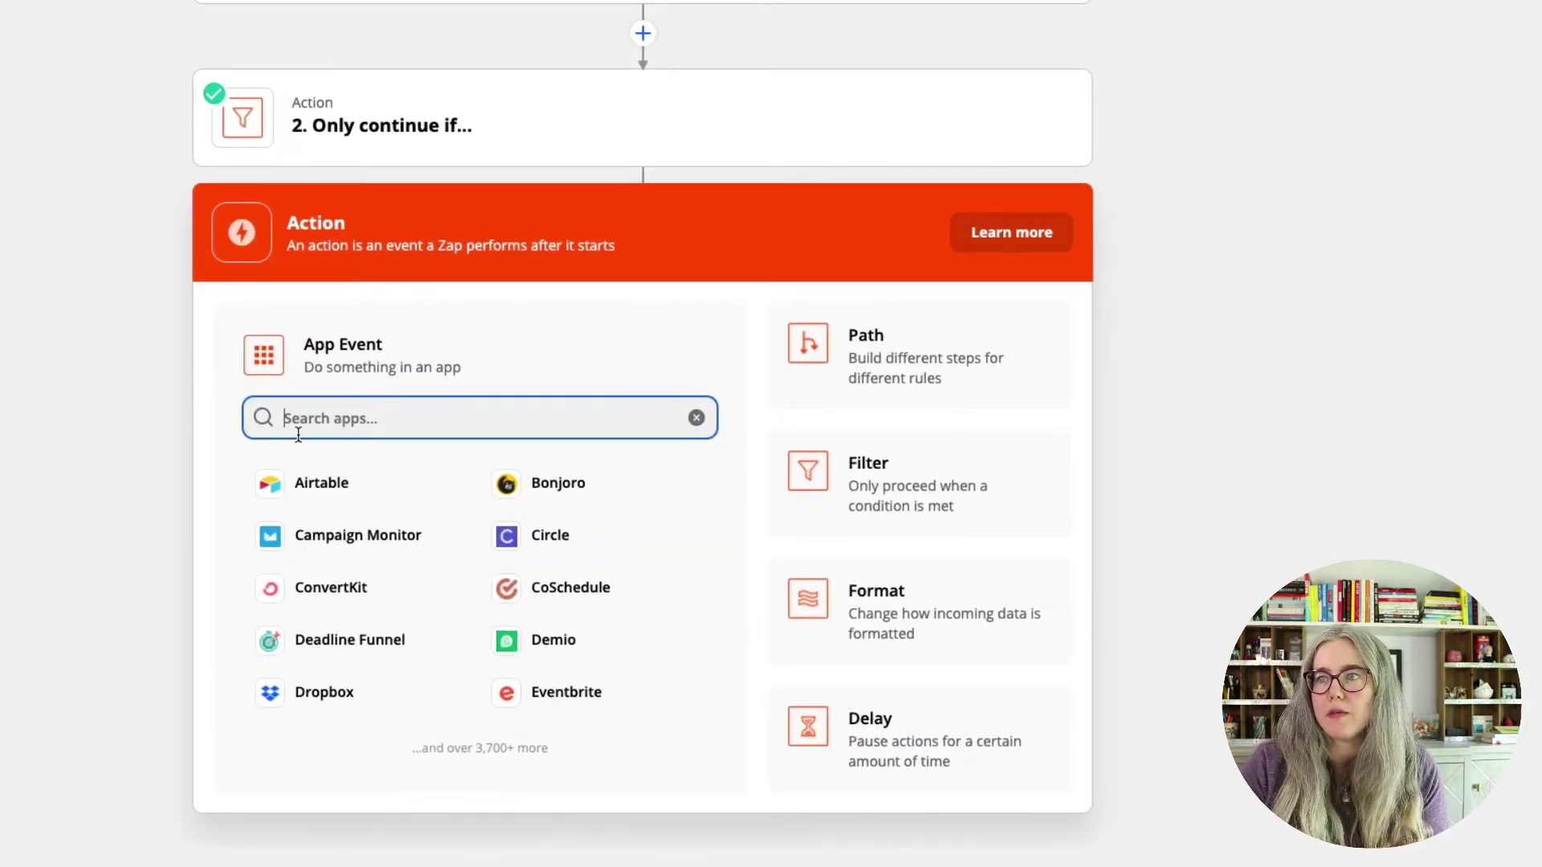
pyautogui.write('notion')
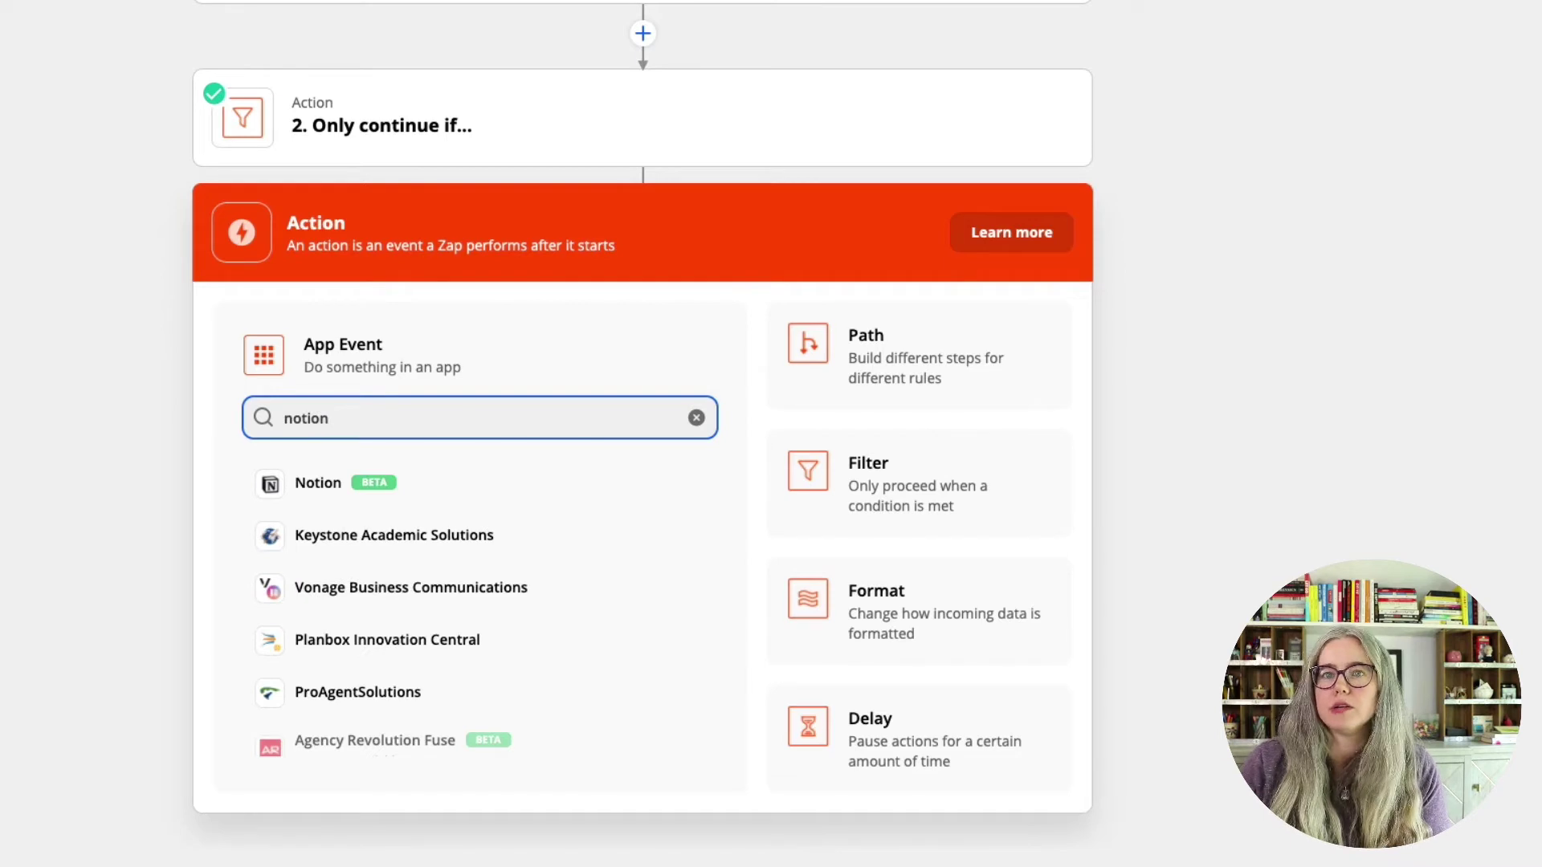
pyautogui.click(292, 487)
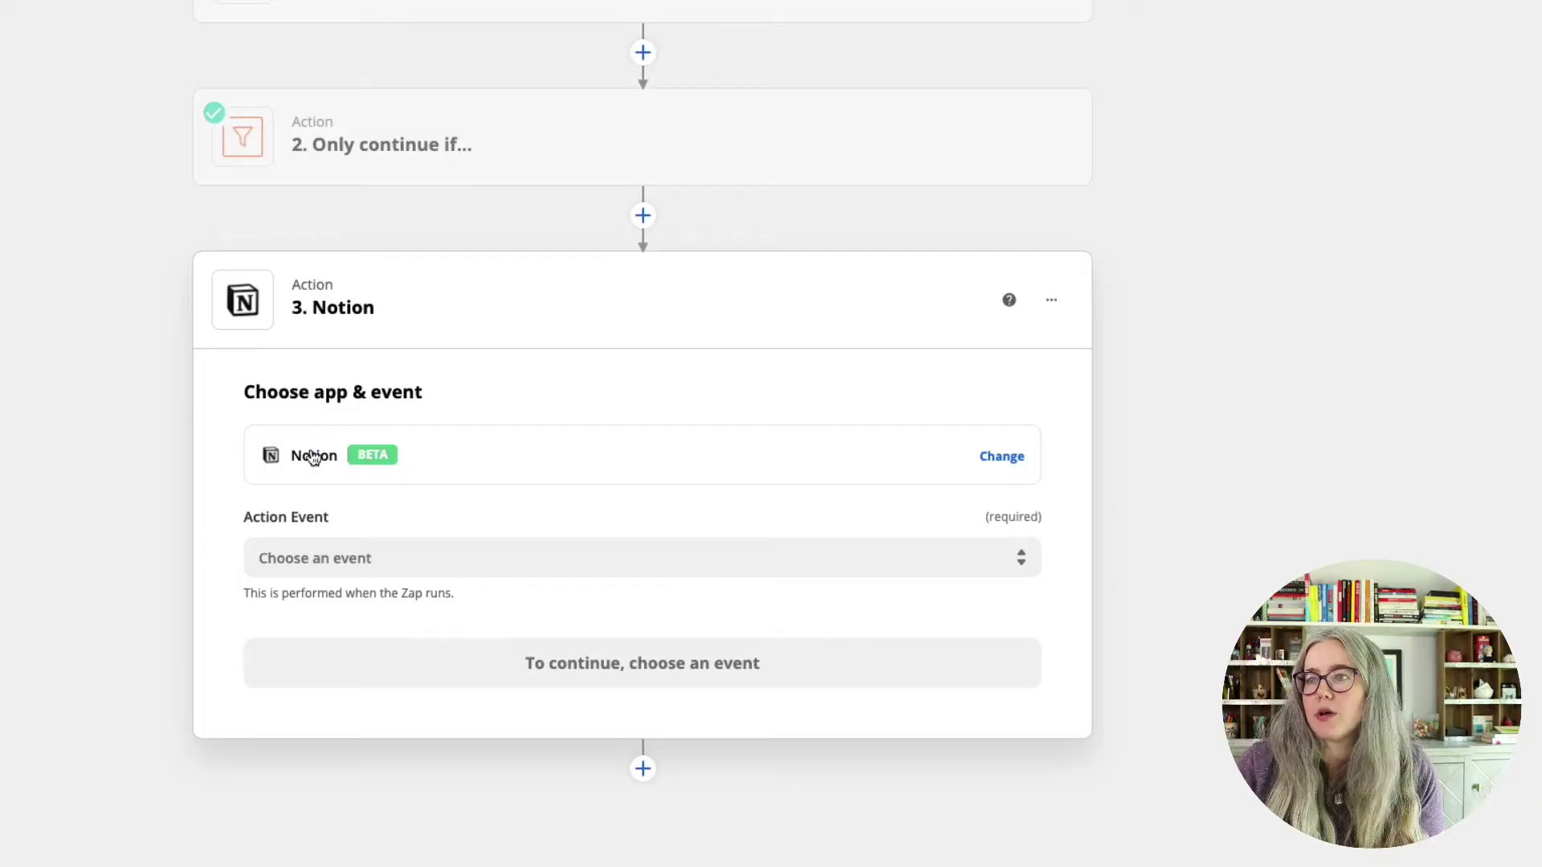
pyautogui.click(306, 560)
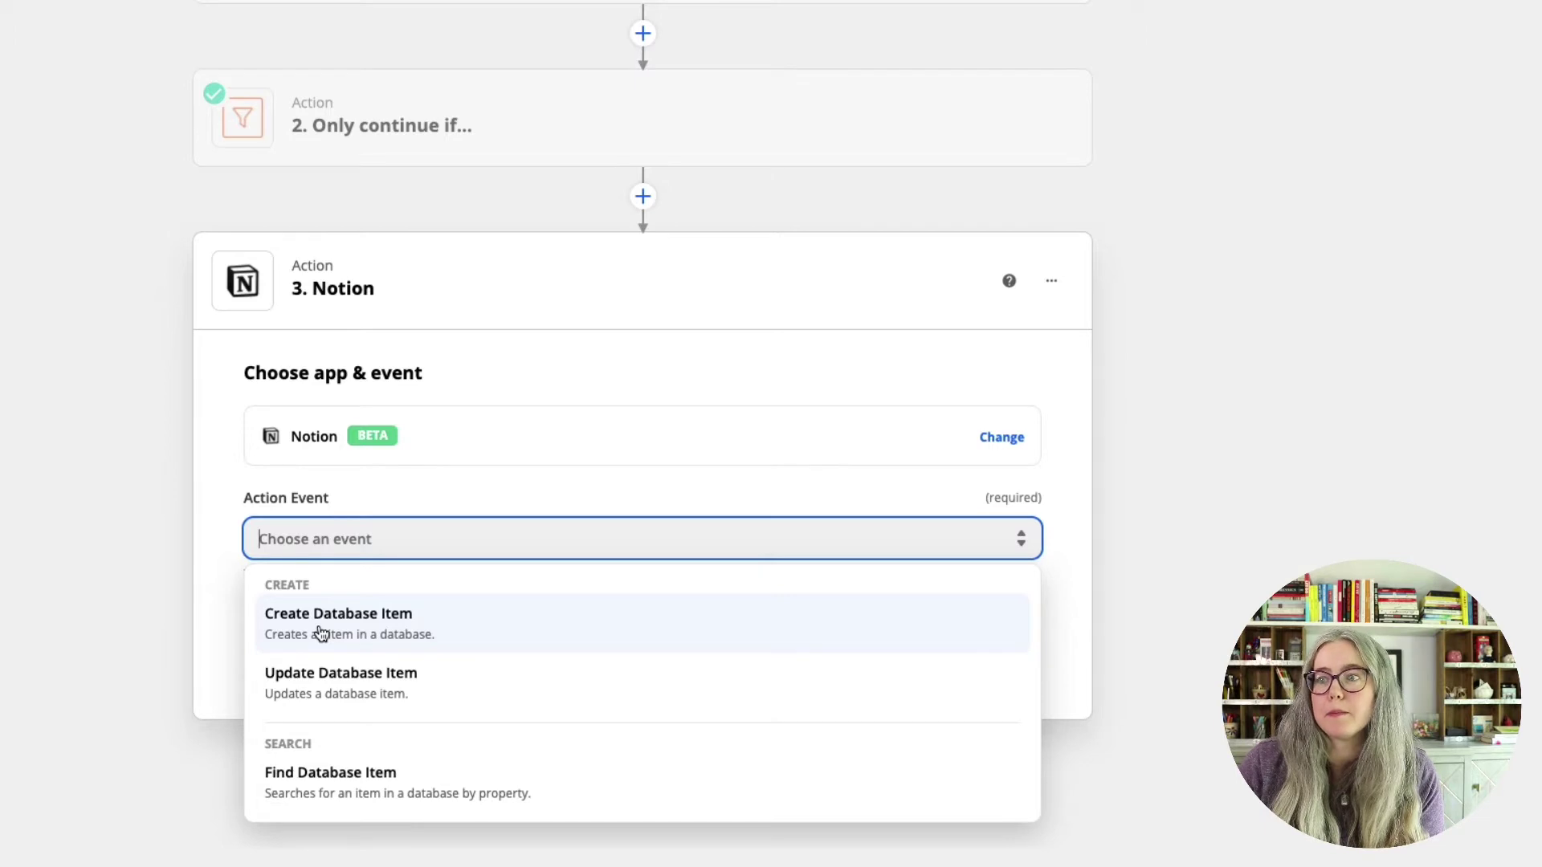
pyautogui.click(320, 633)
pyautogui.click(586, 653)
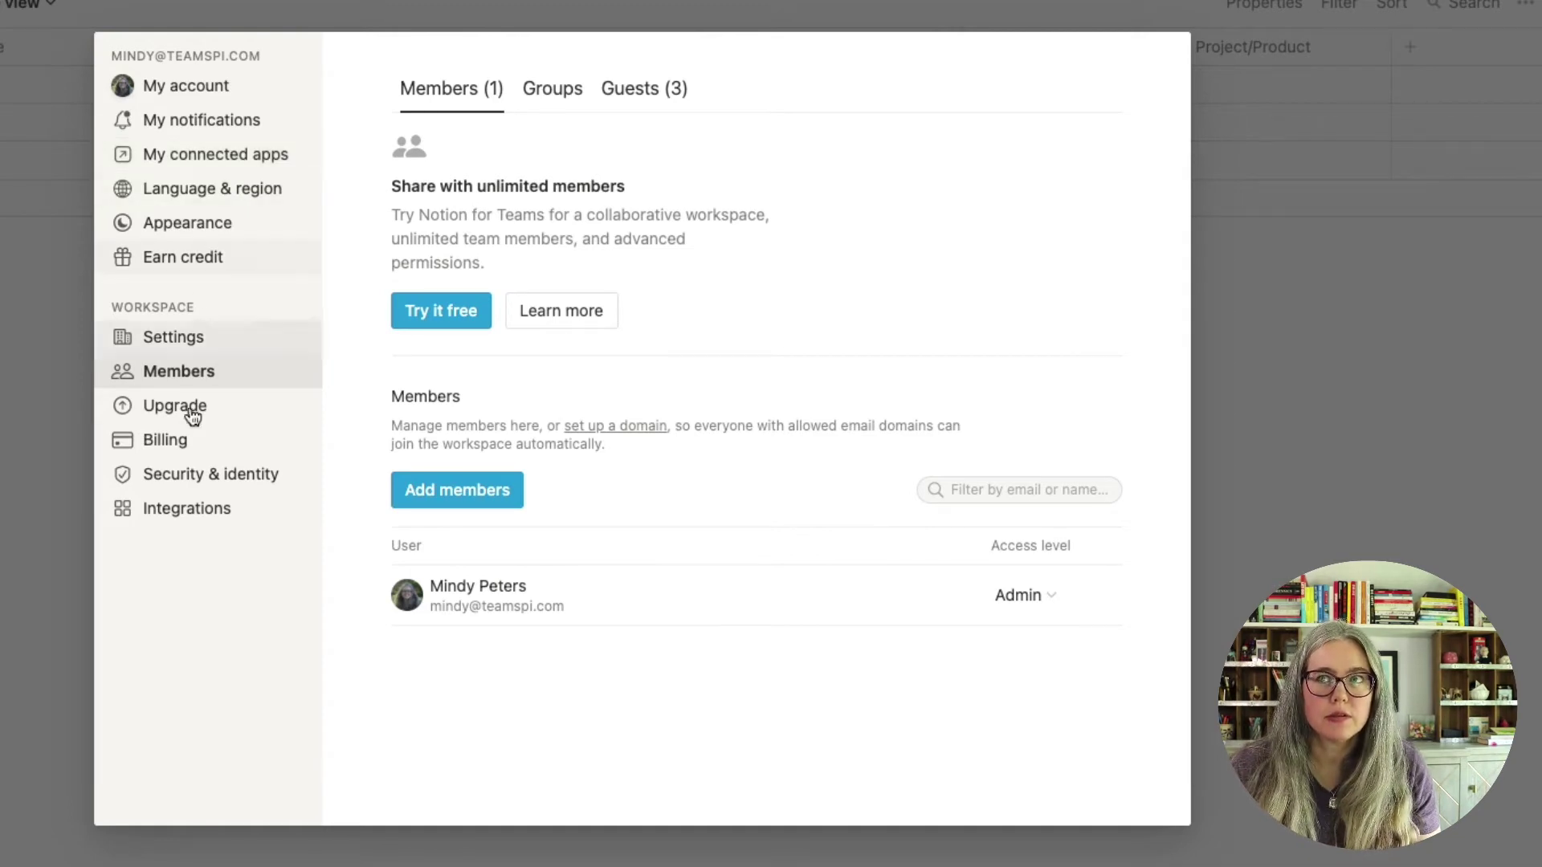
pyautogui.click(189, 513)
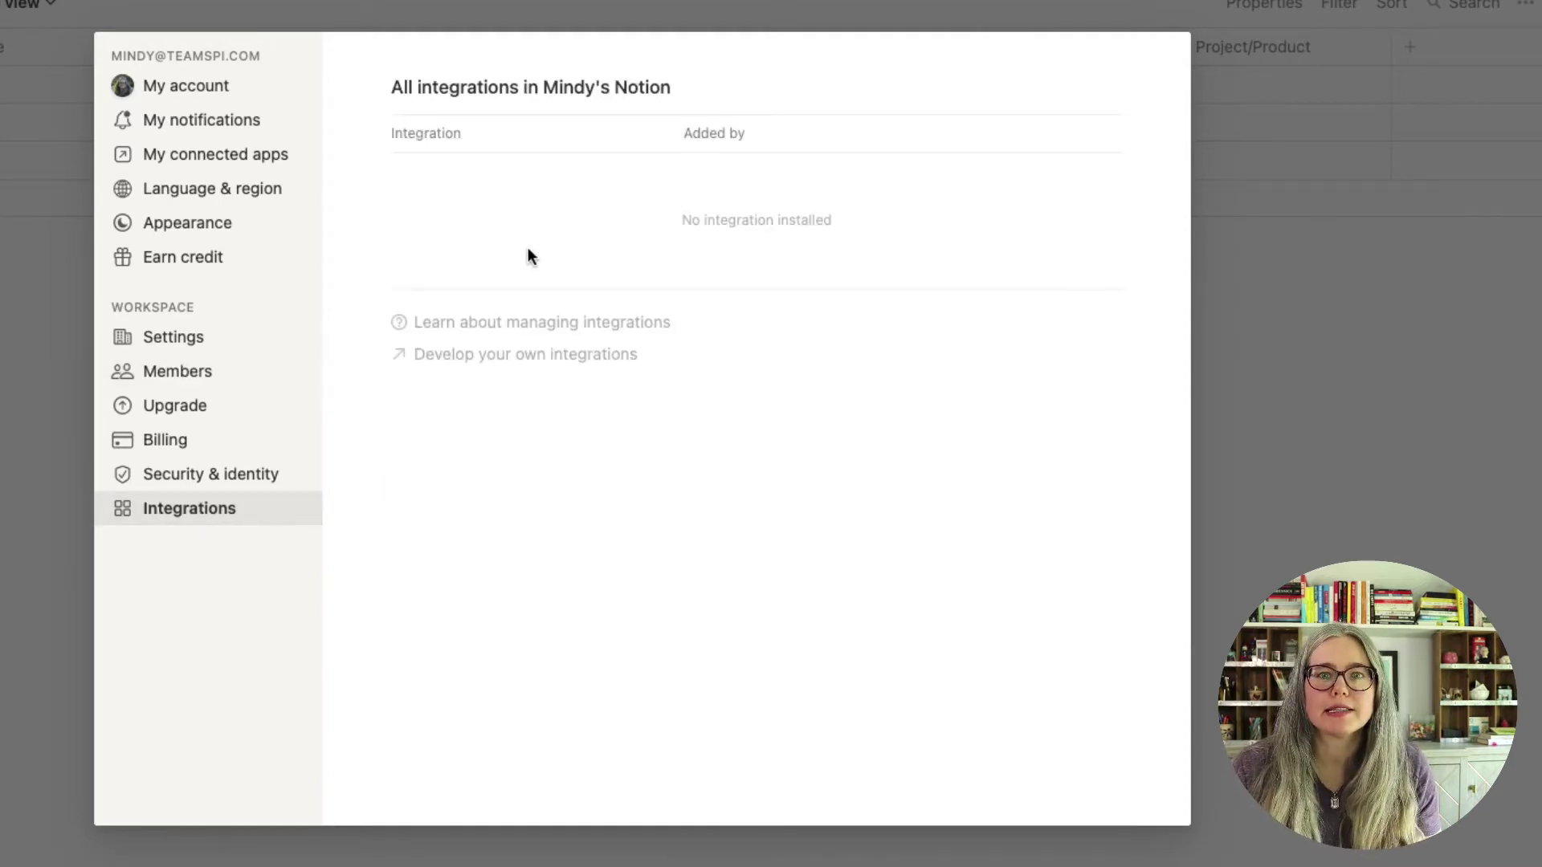
pyautogui.click(458, 355)
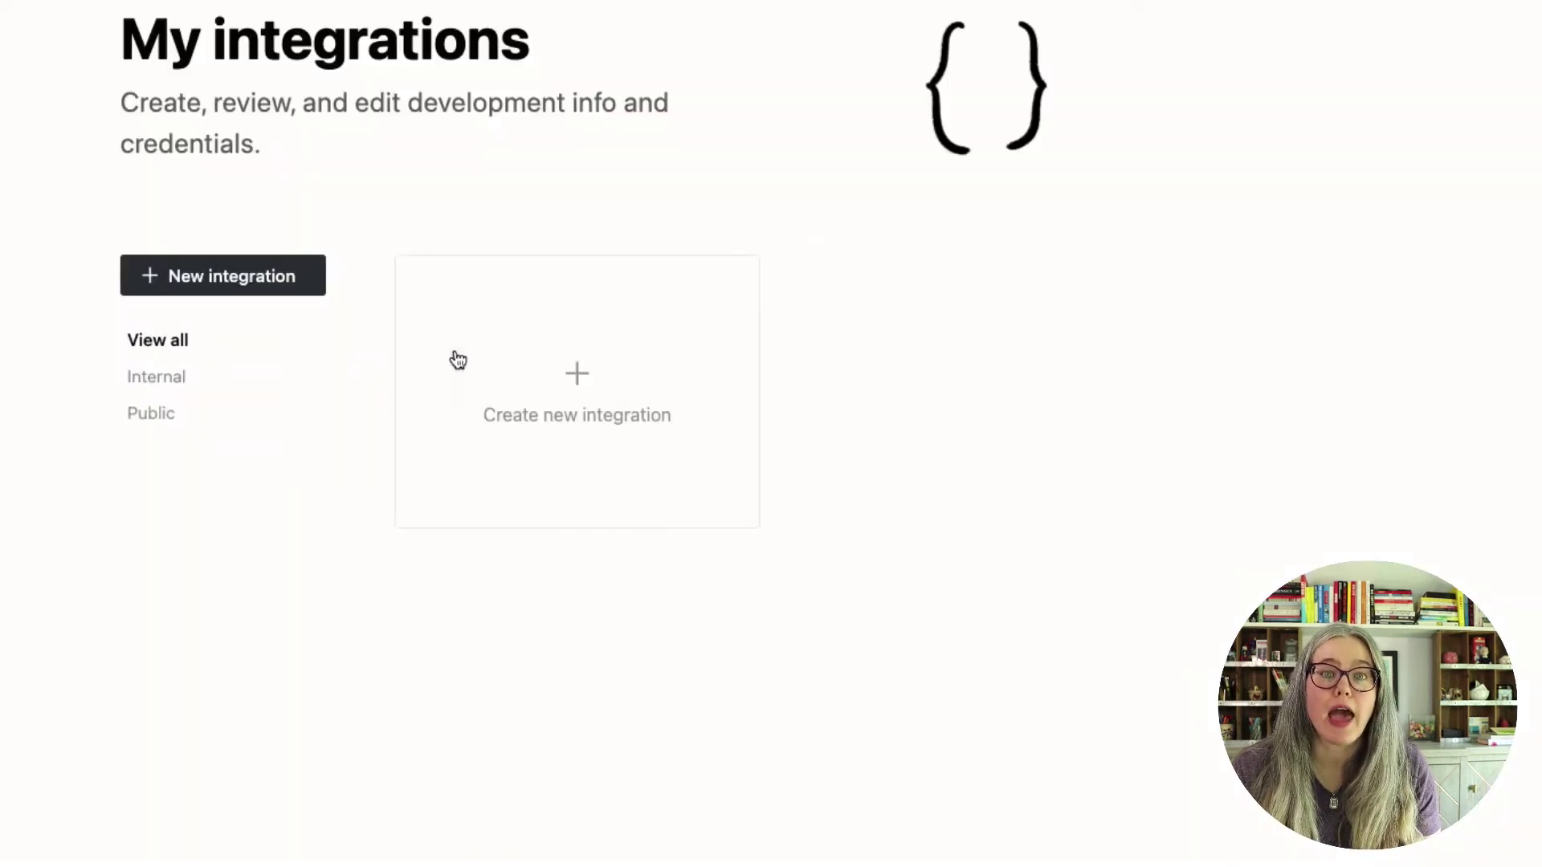
pyautogui.click(578, 401)
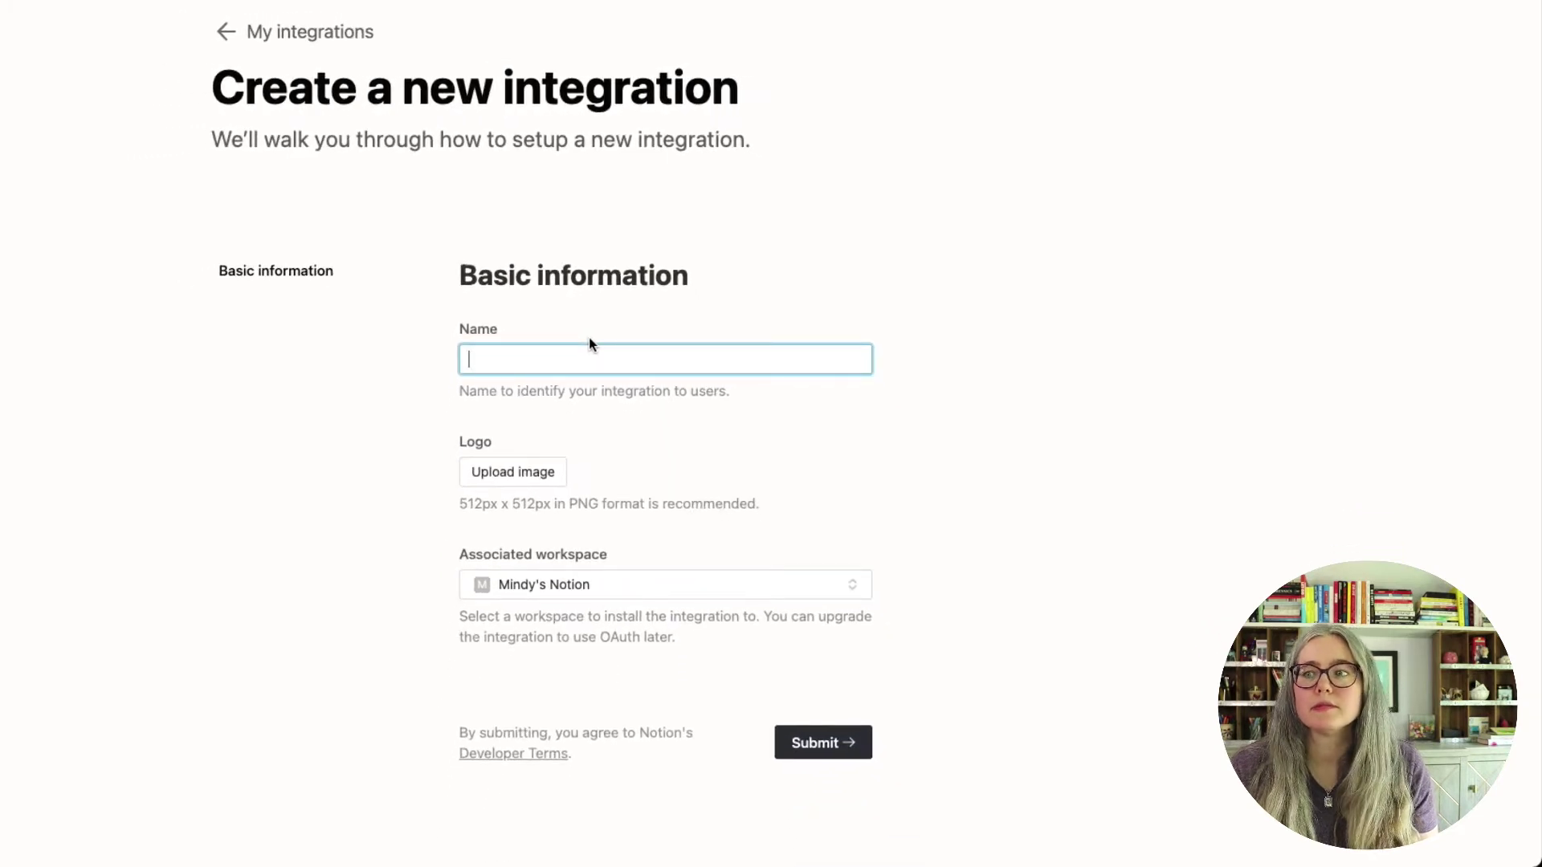
pyautogui.write('Zapier')
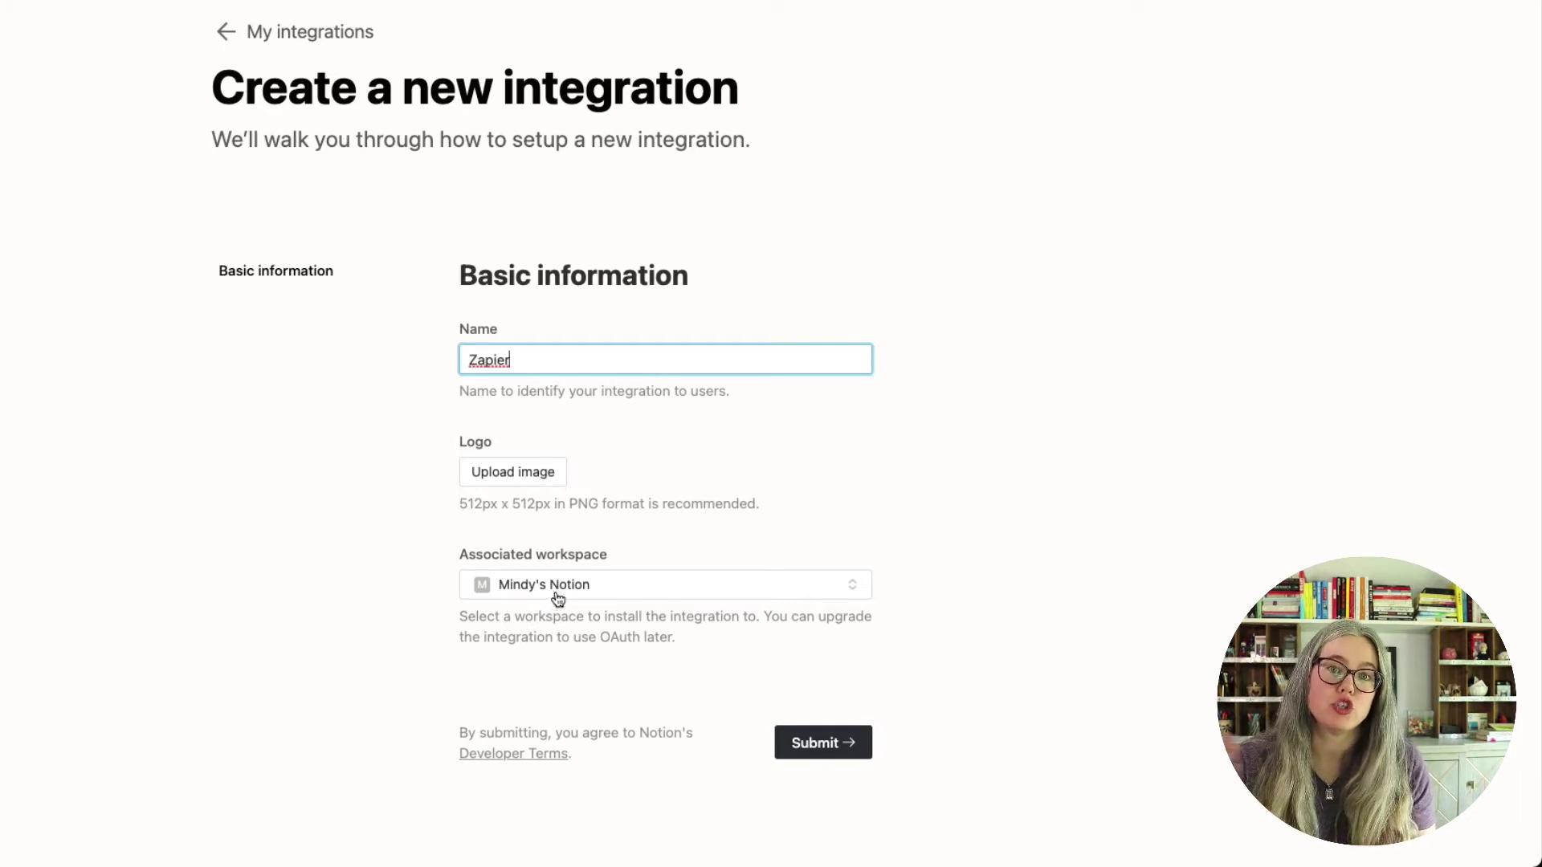
pyautogui.click(824, 744)
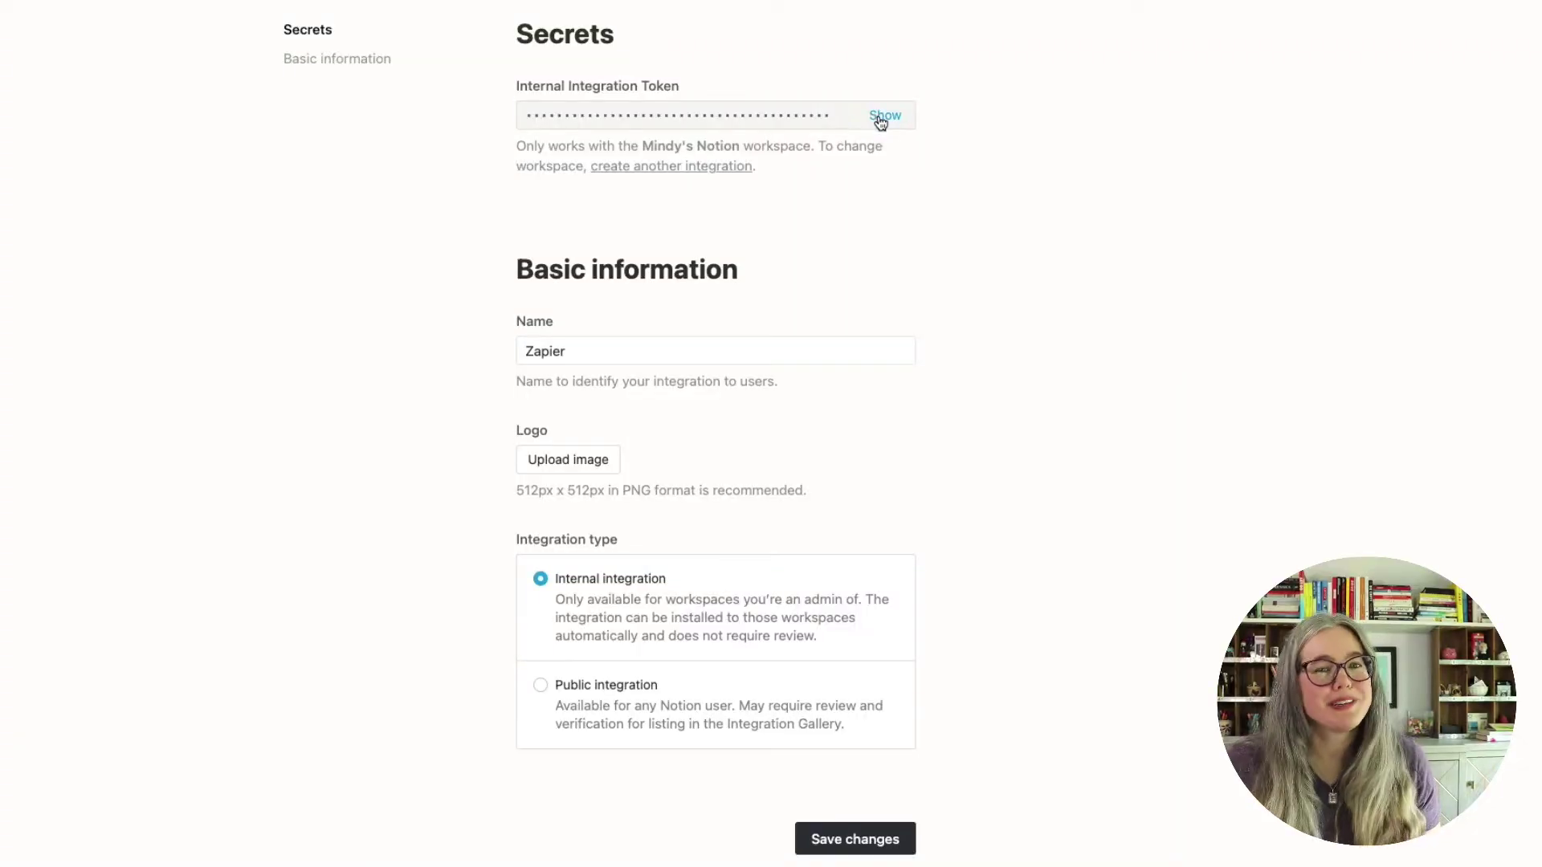
# Step: Copy the Zapier integration's internal token, authorize Zapier's Notion connection with it, save the integration and continue with the connected account
pyautogui.click(877, 117)
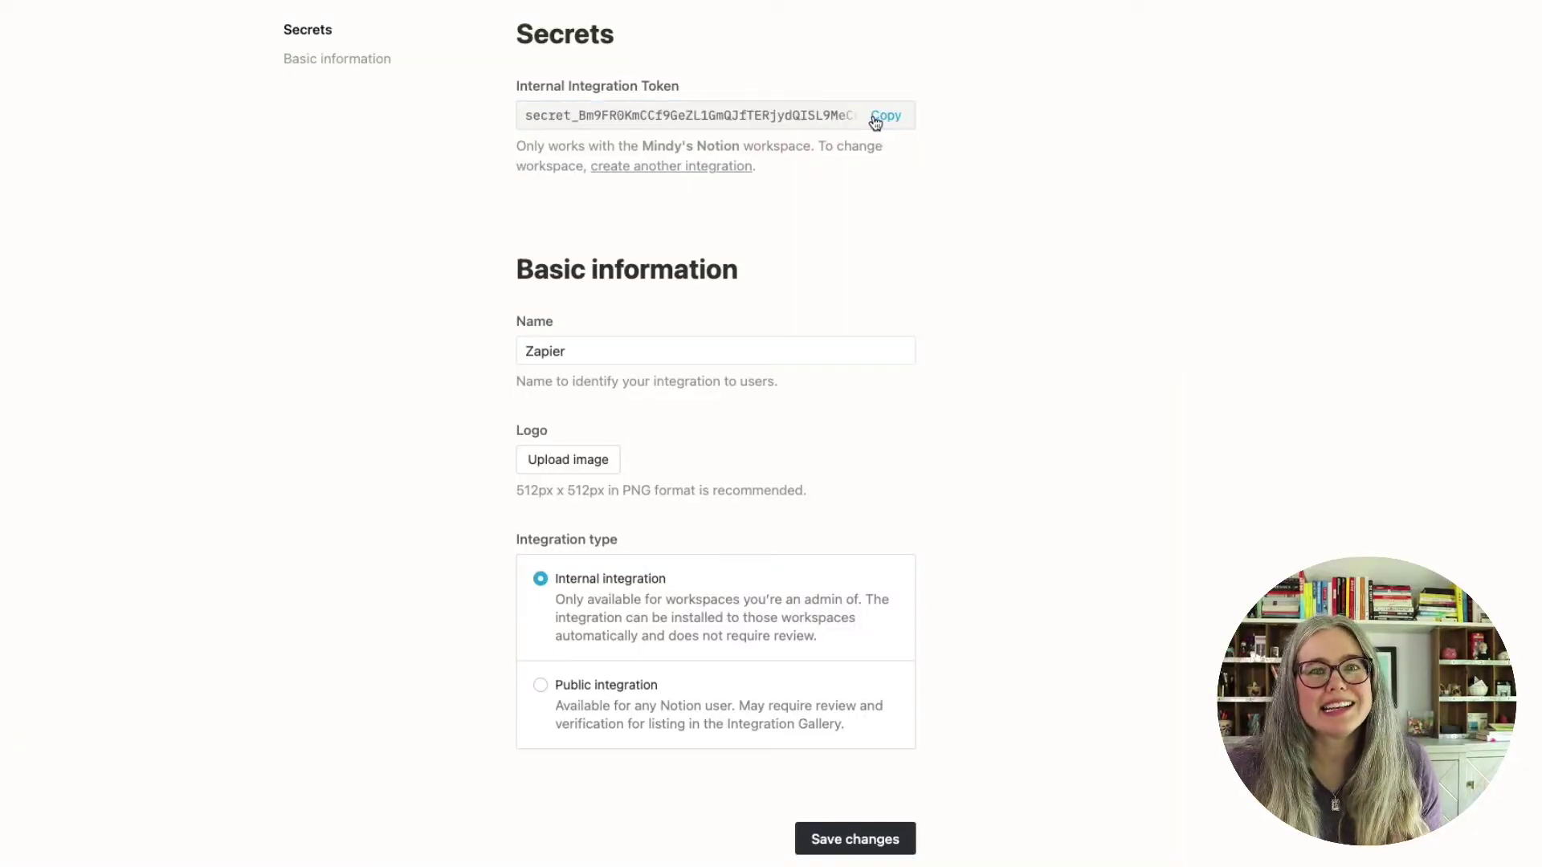
pyautogui.click(877, 117)
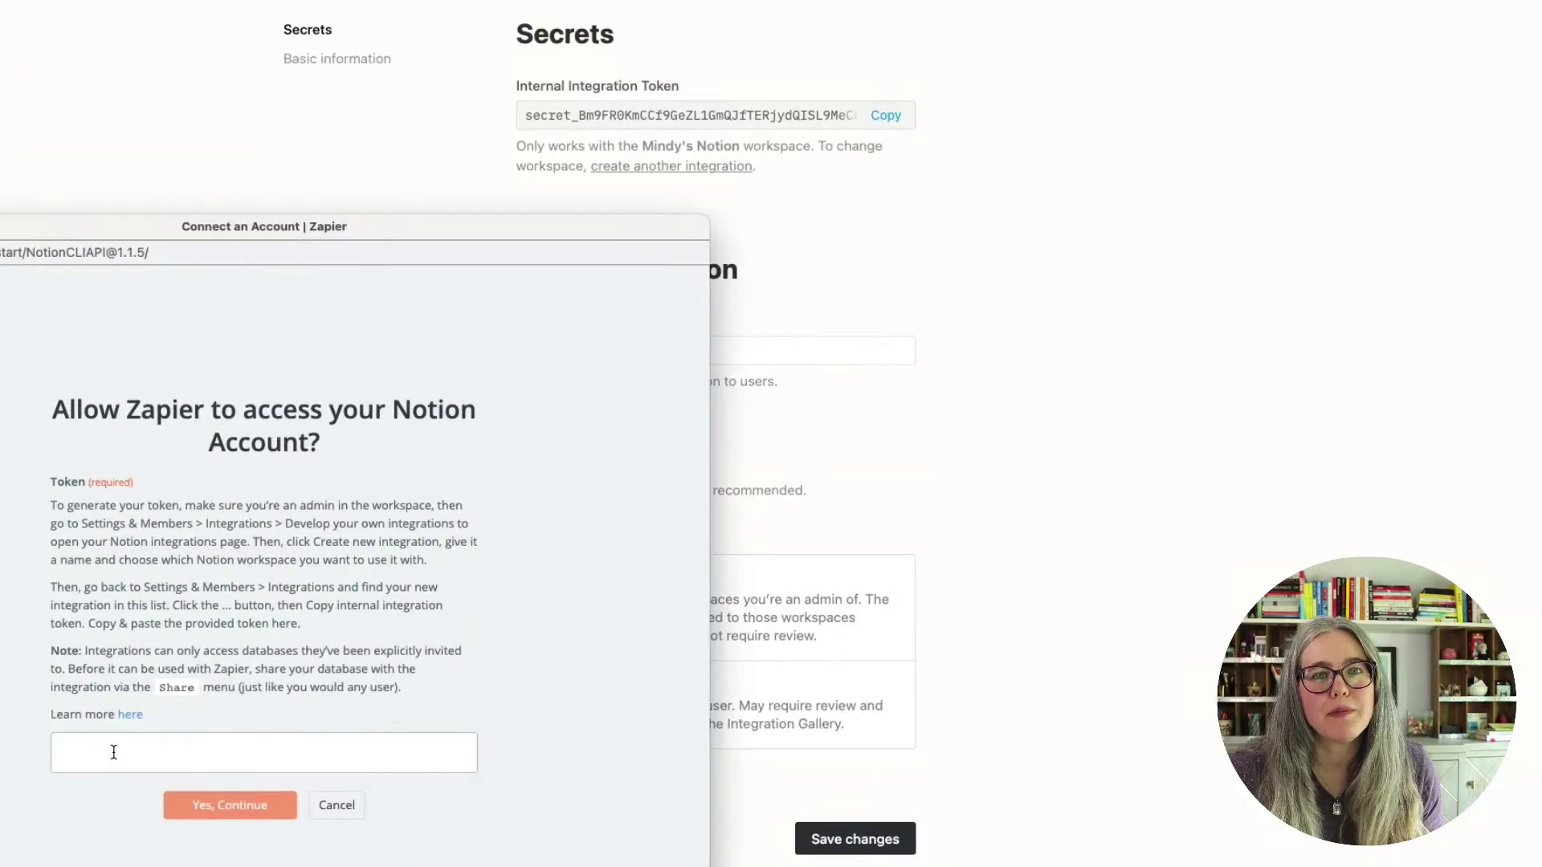
pyautogui.press('super+v')
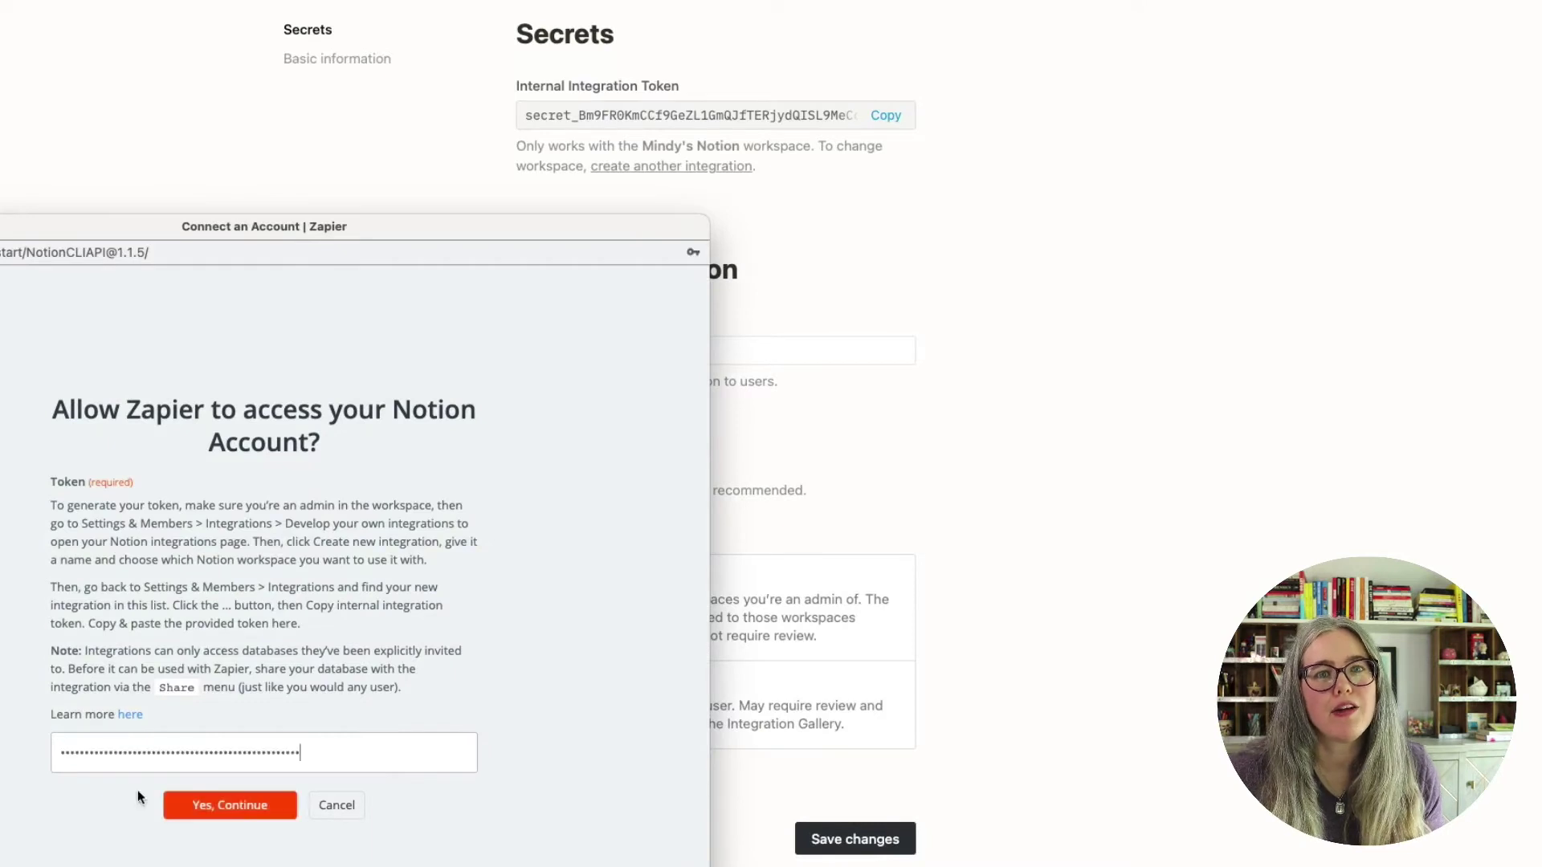
pyautogui.click(232, 804)
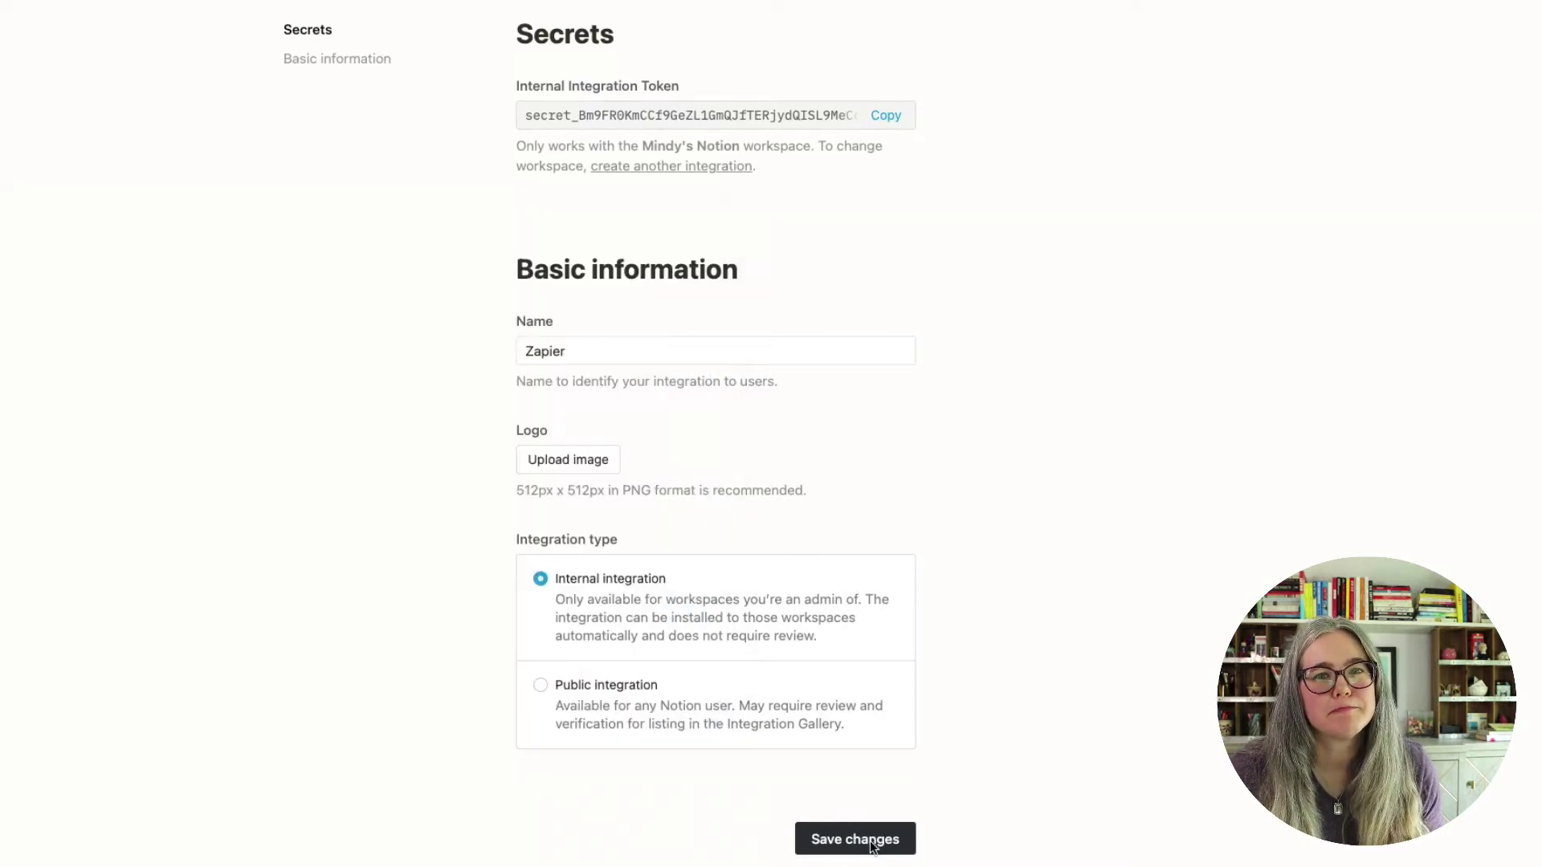
pyautogui.click(871, 840)
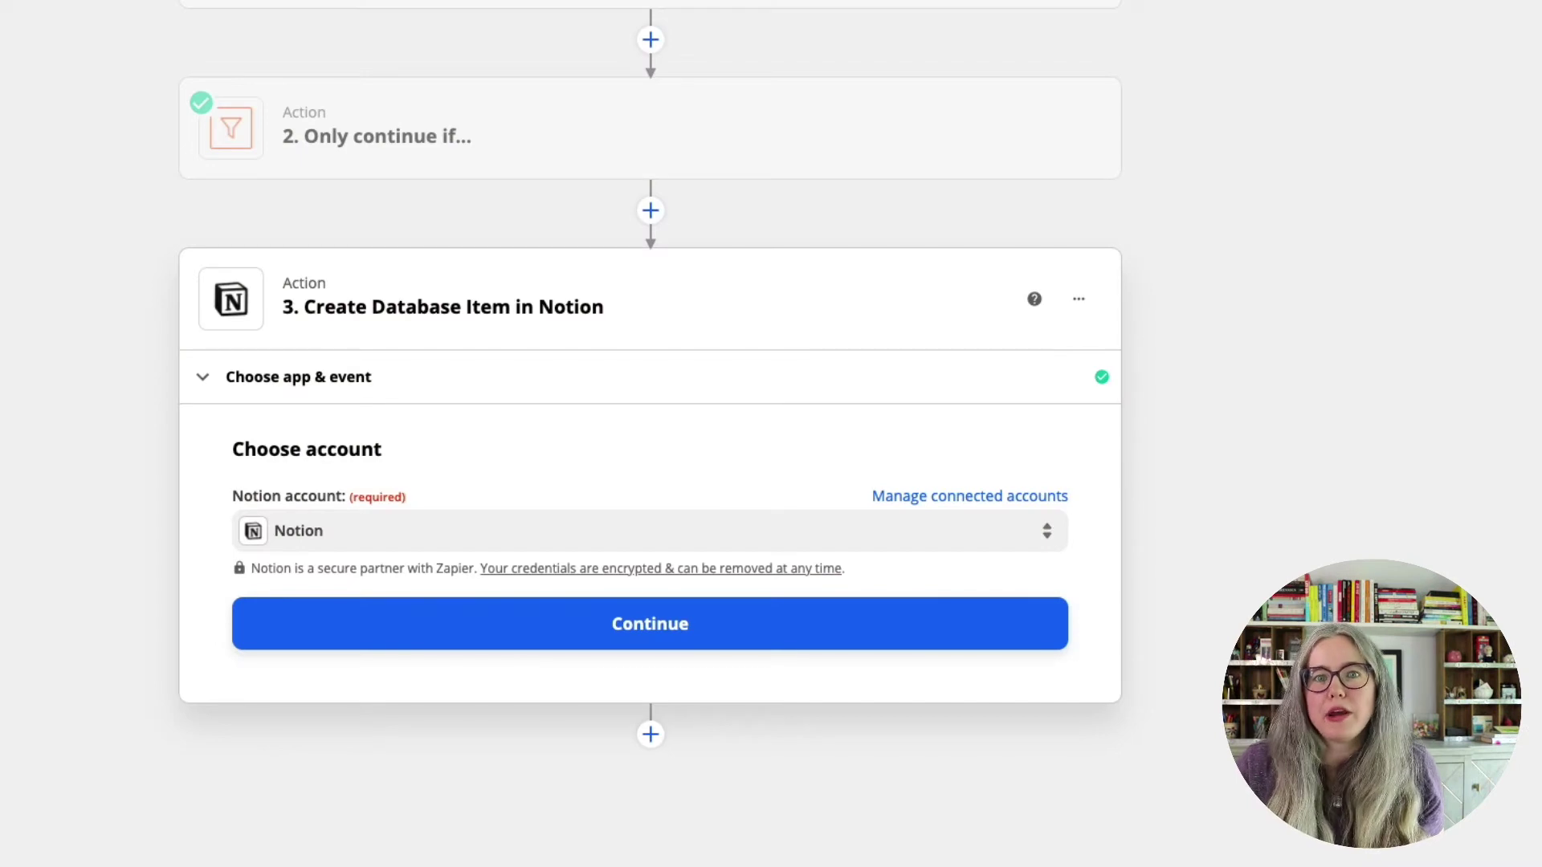
pyautogui.click(623, 632)
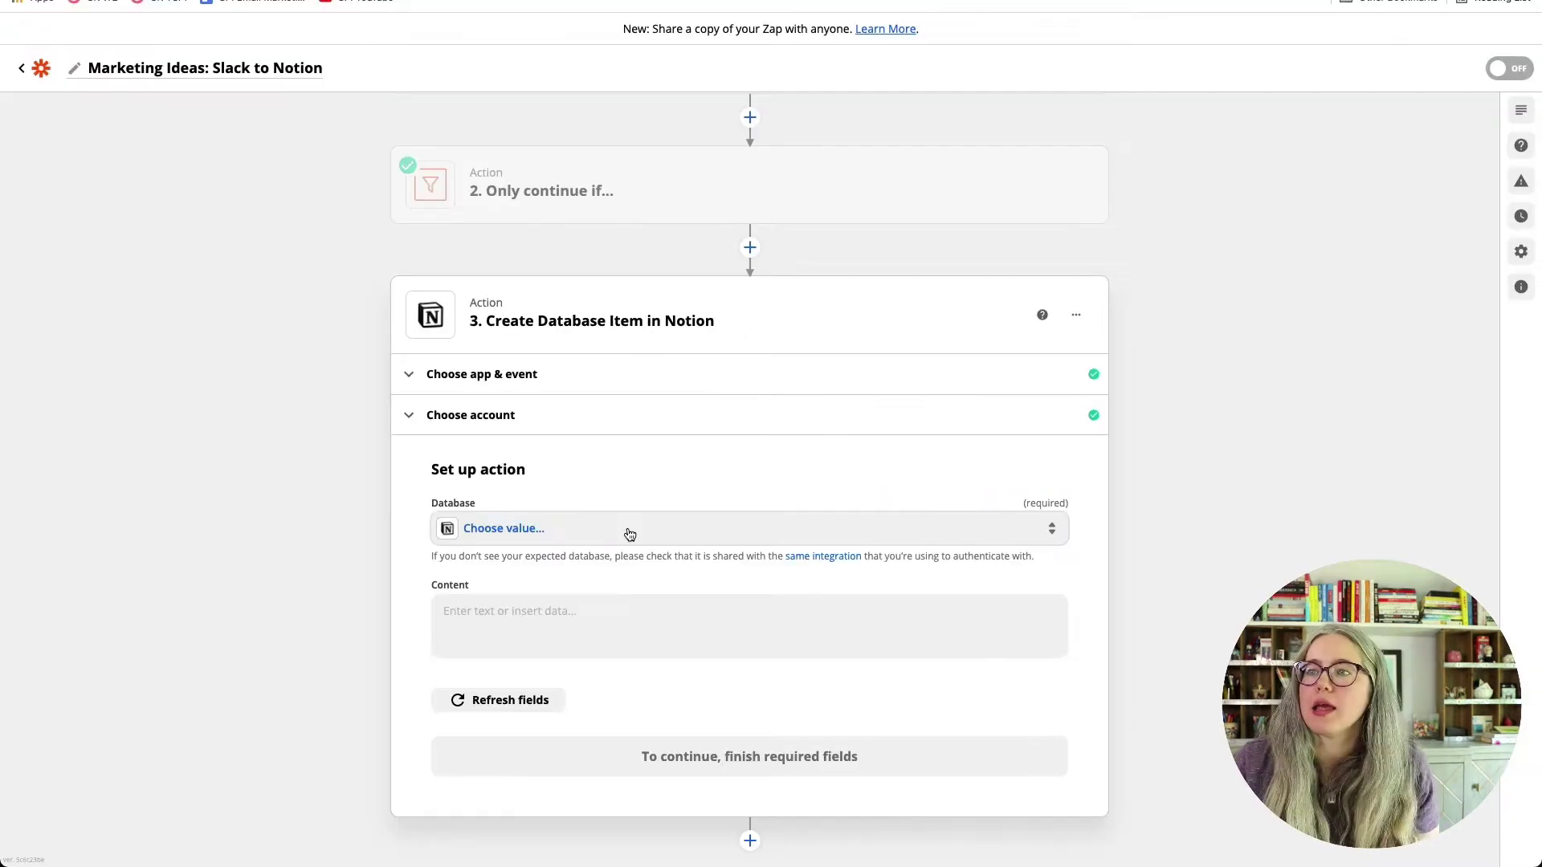
# Step: In Notion, share the SPI Media Marketing Ideas database with the Zapier integration, keeping Can edit access
pyautogui.click(630, 534)
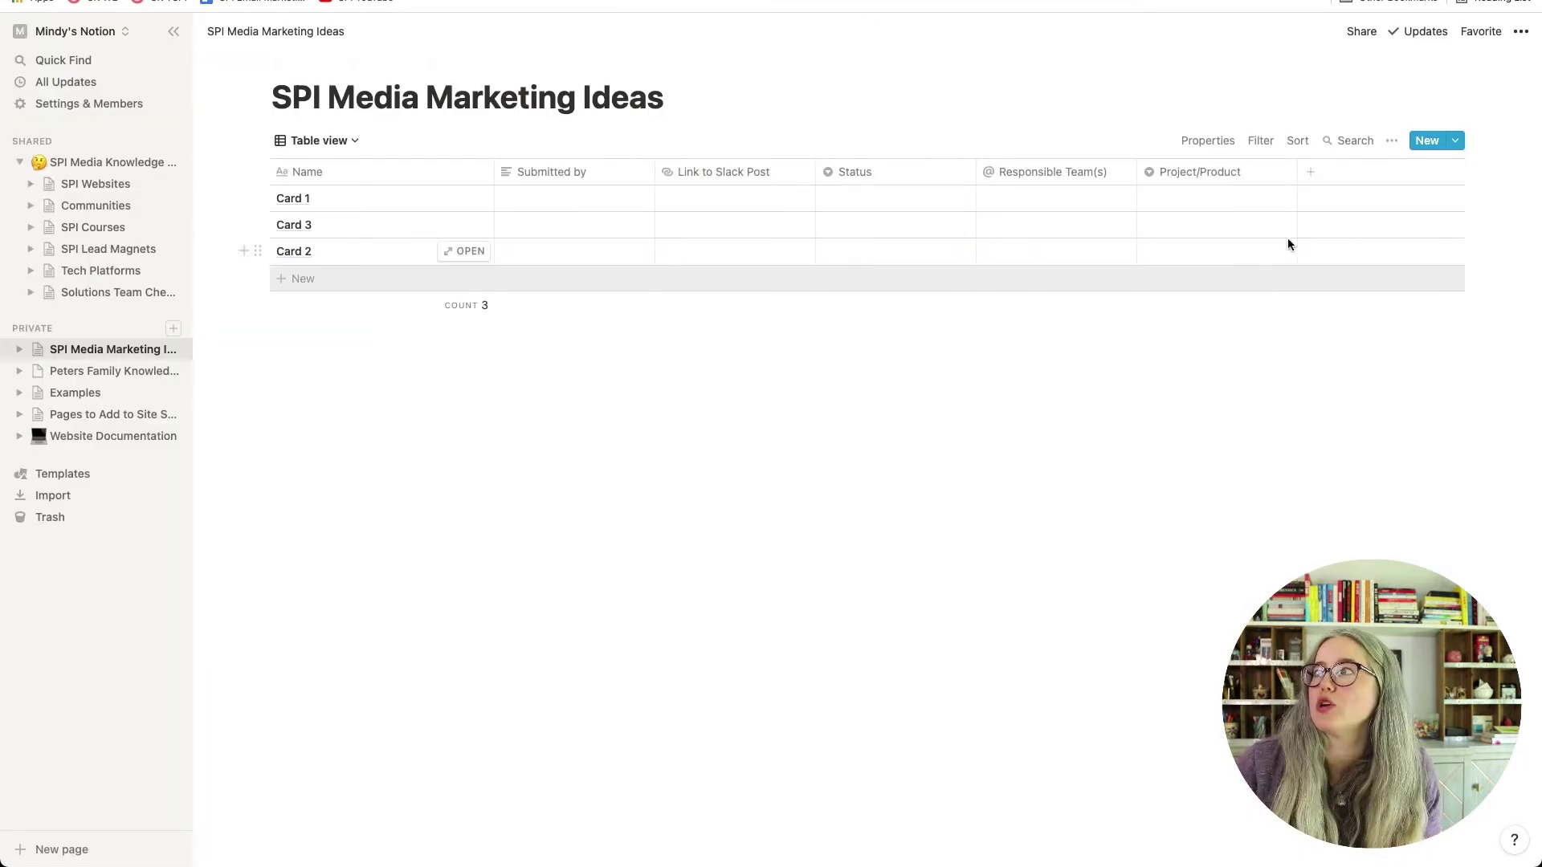
pyautogui.click(1263, 31)
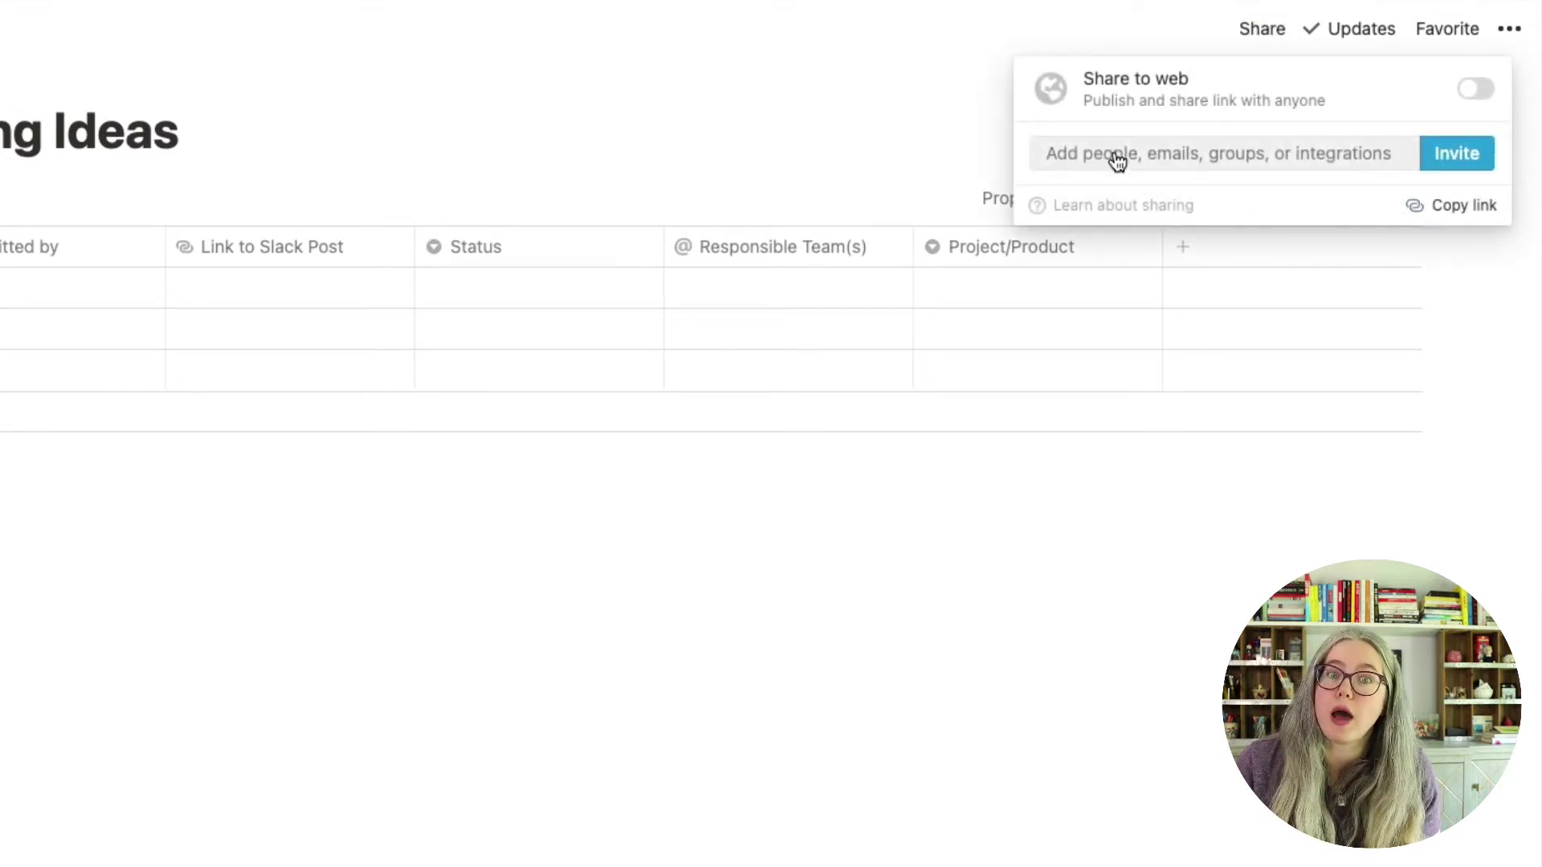
pyautogui.click(1116, 156)
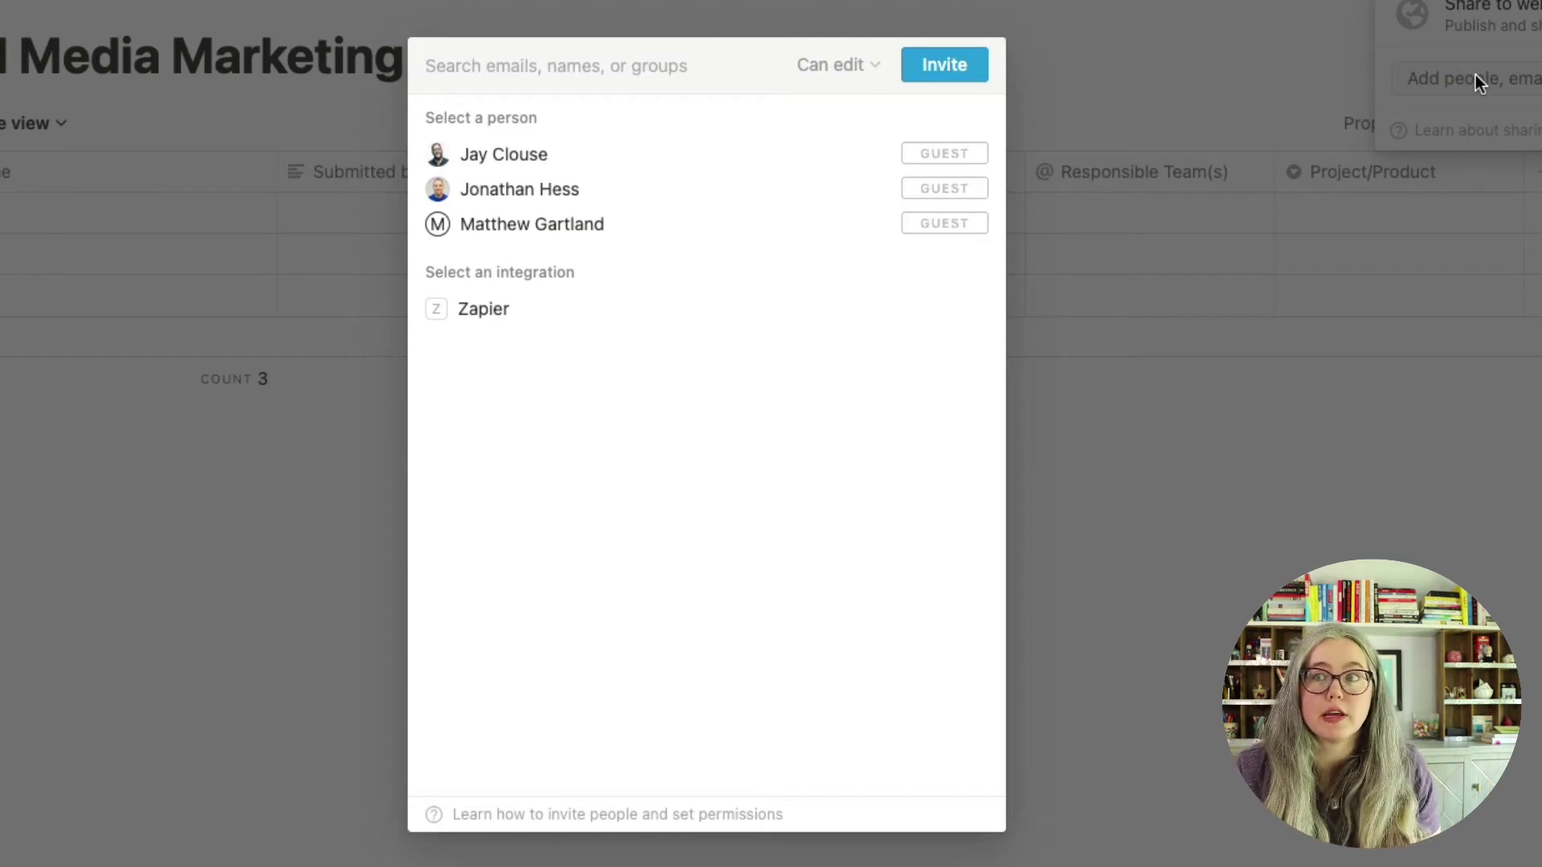
pyautogui.click(467, 313)
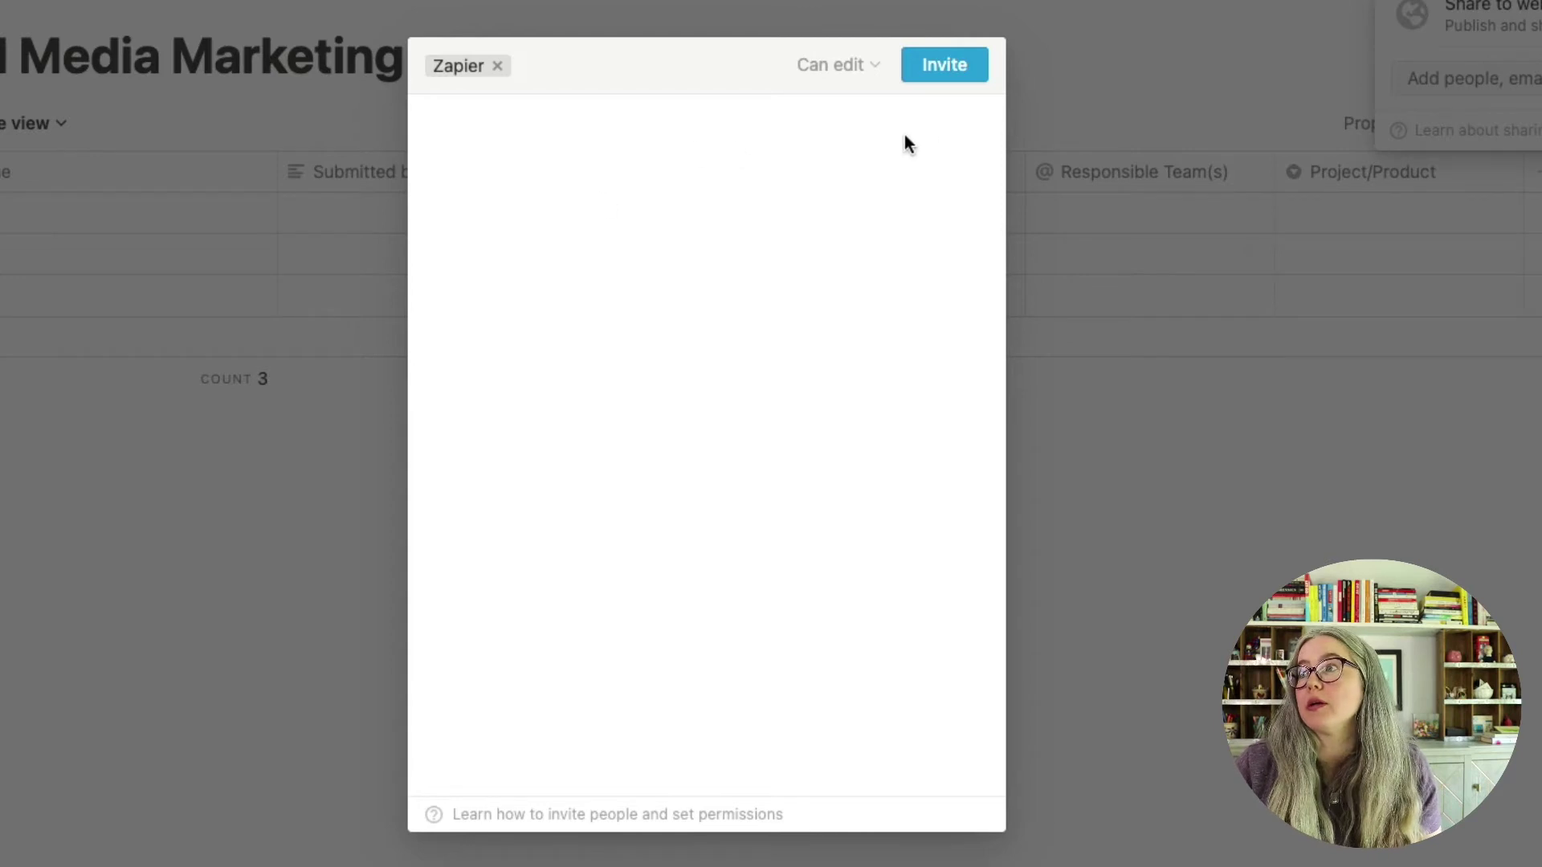
pyautogui.click(952, 71)
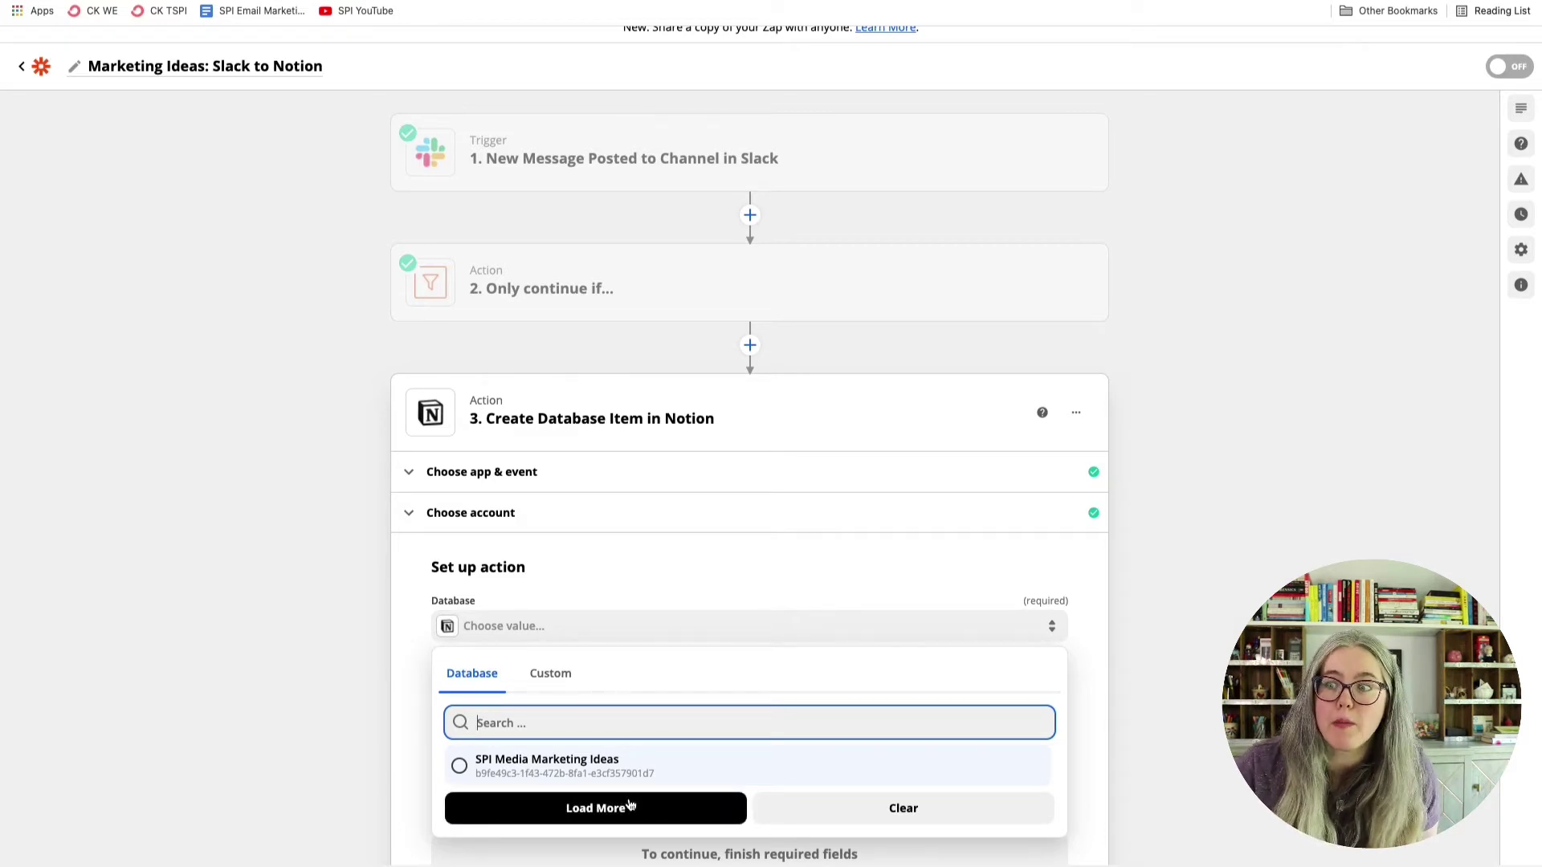
# Step: Choose SPI Media Marketing Ideas as the action's database and map its Name field to the Slack message's Raw Text
pyautogui.click(595, 766)
pyautogui.scroll(-5, 595, 766)
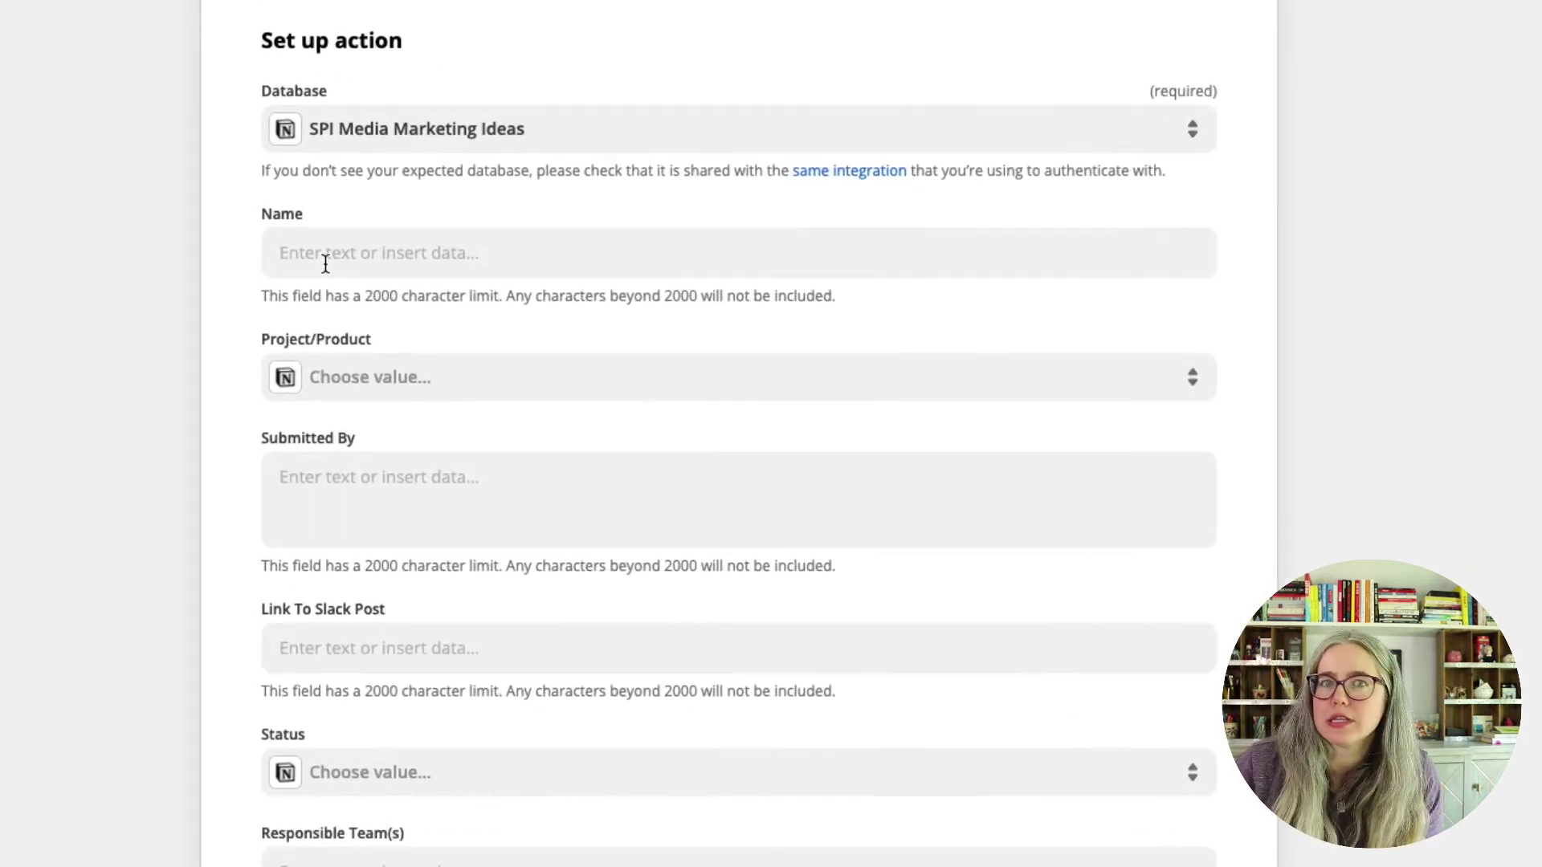
pyautogui.click(325, 265)
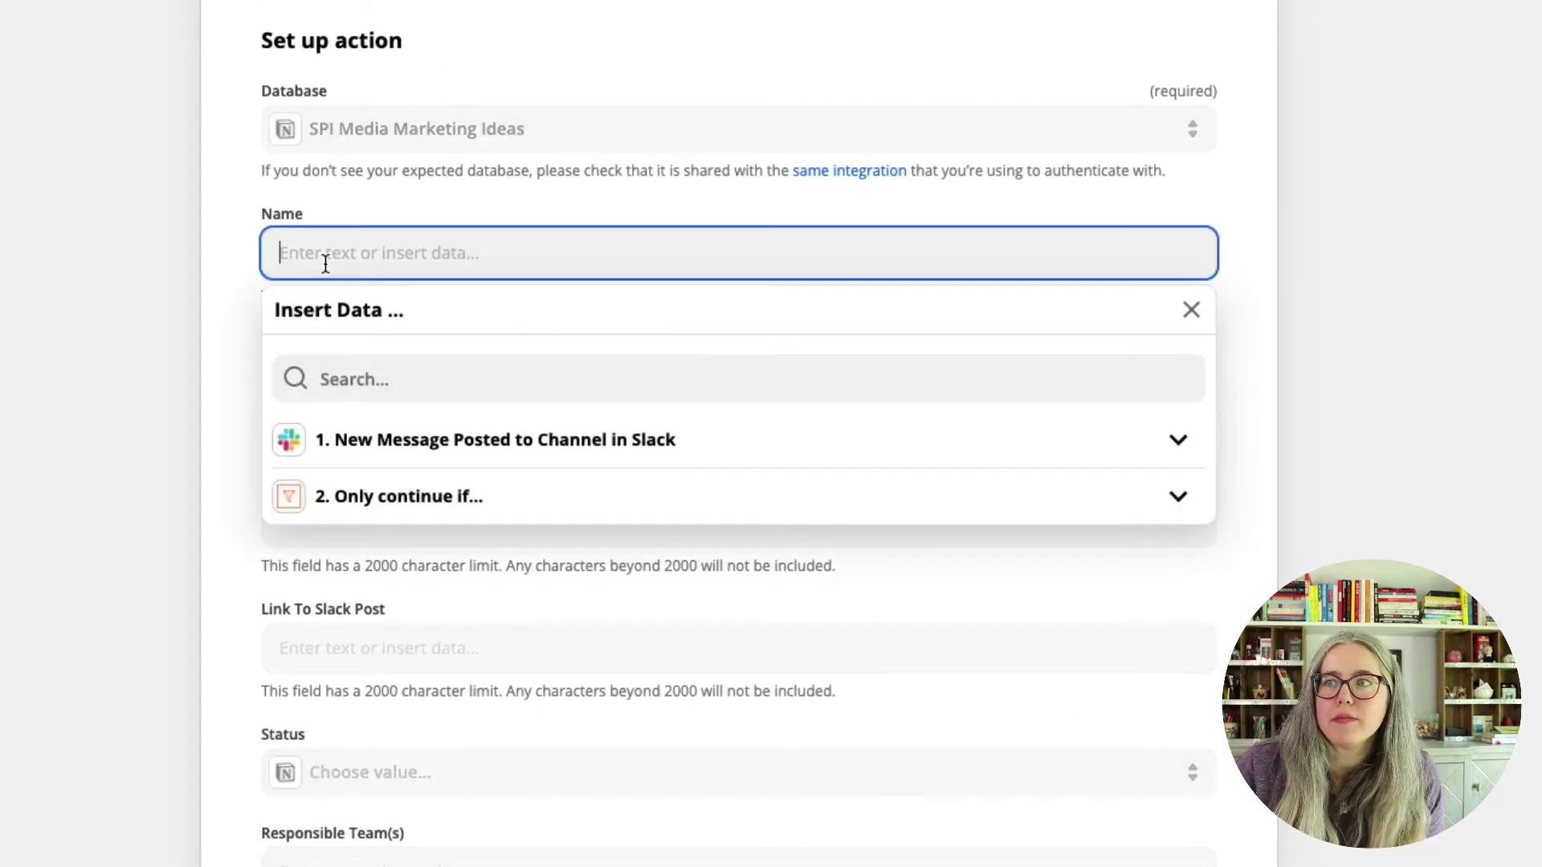
pyautogui.click(366, 448)
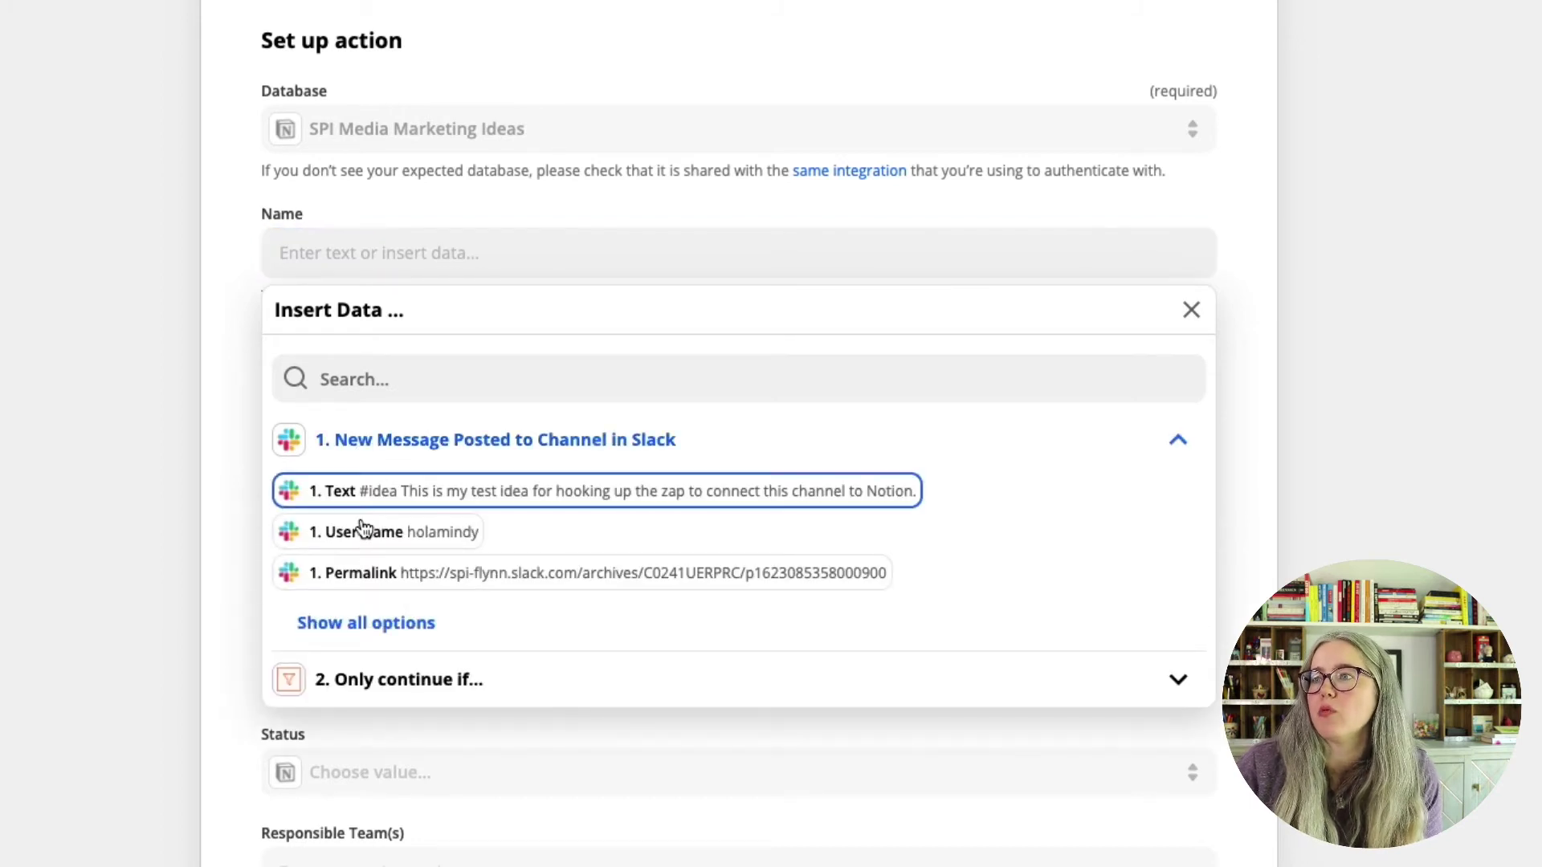
pyautogui.click(358, 626)
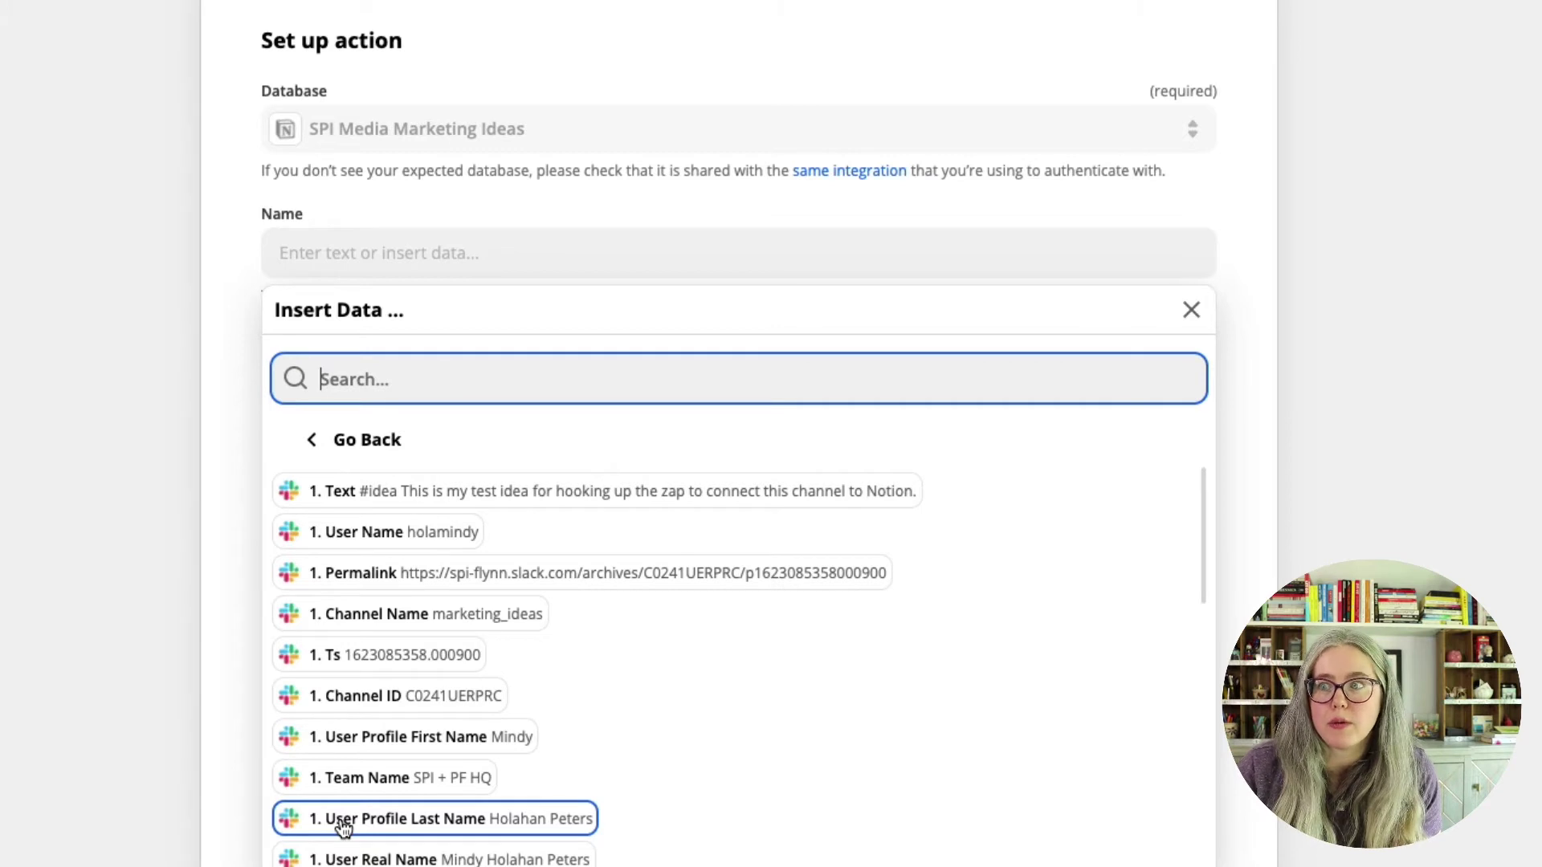
pyautogui.write('raw')
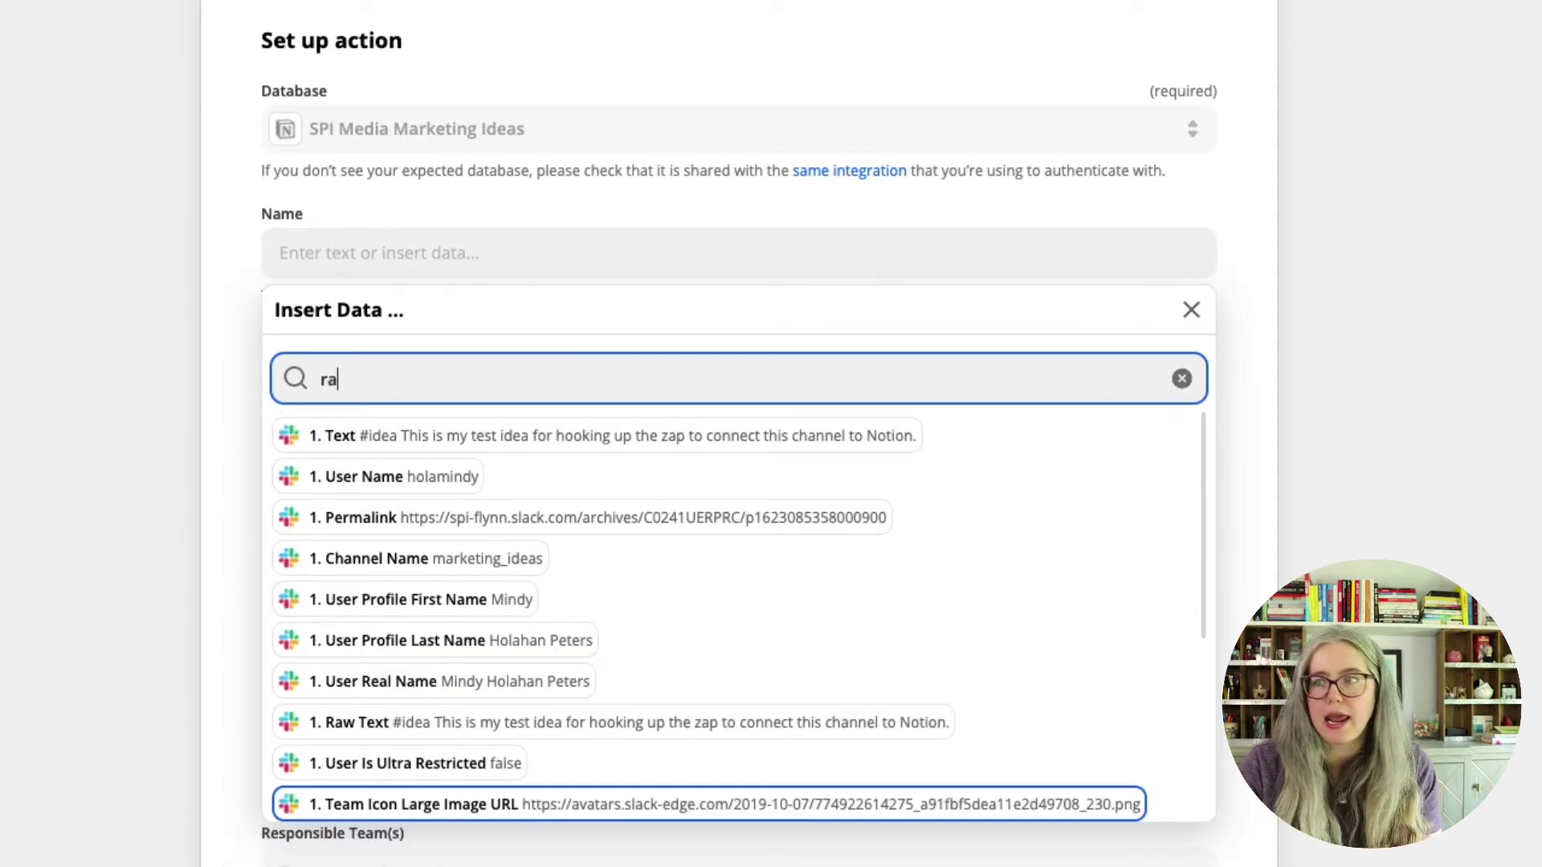
pyautogui.click(447, 437)
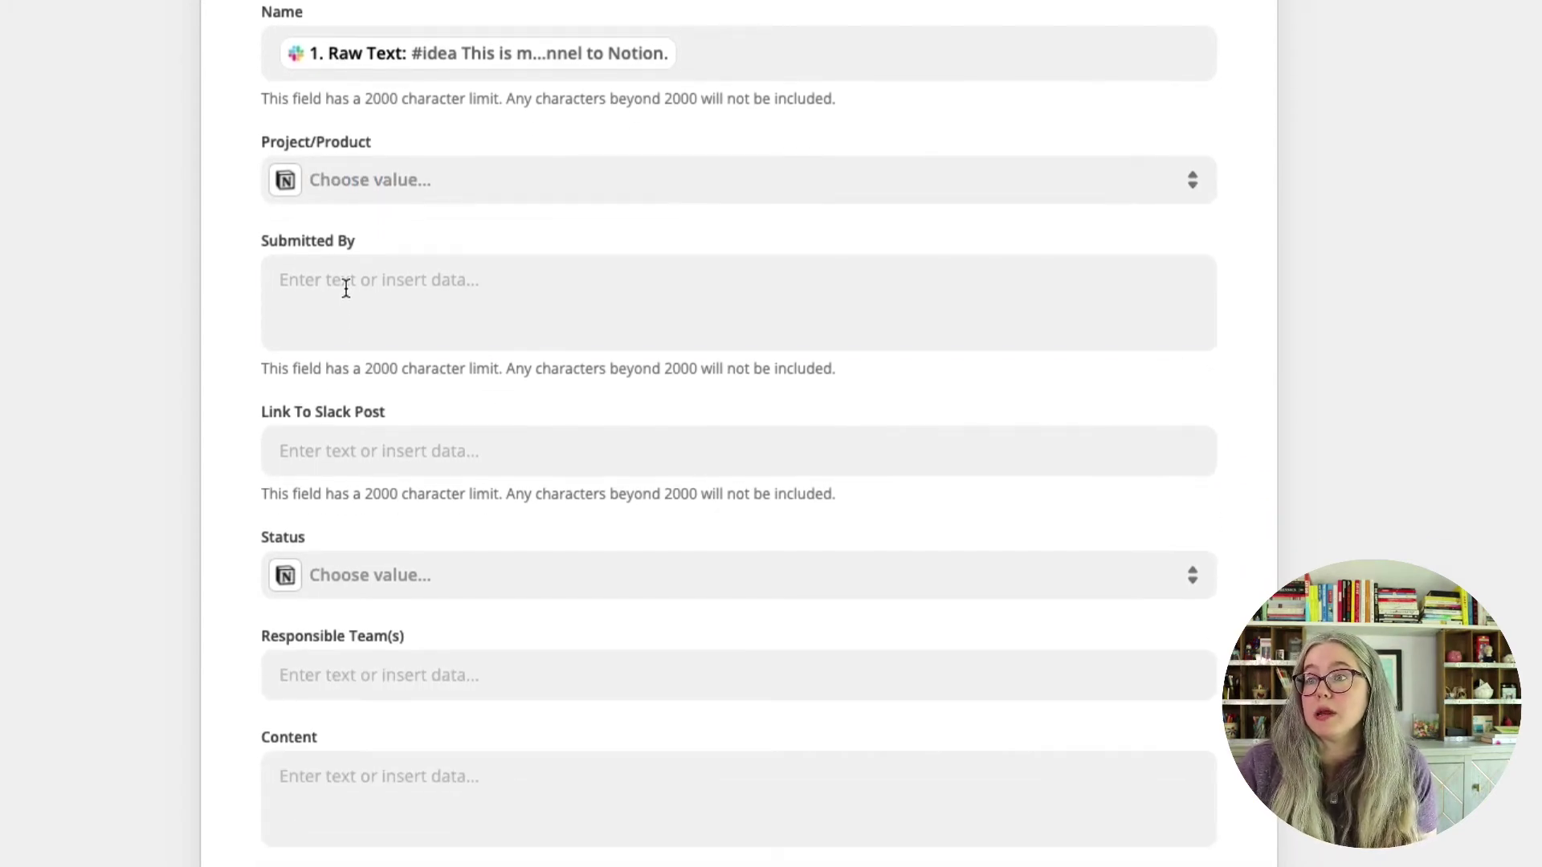
# Step: Map the Submitted By field to the Slack message's User Real Name
pyautogui.click(346, 490)
pyautogui.click(361, 520)
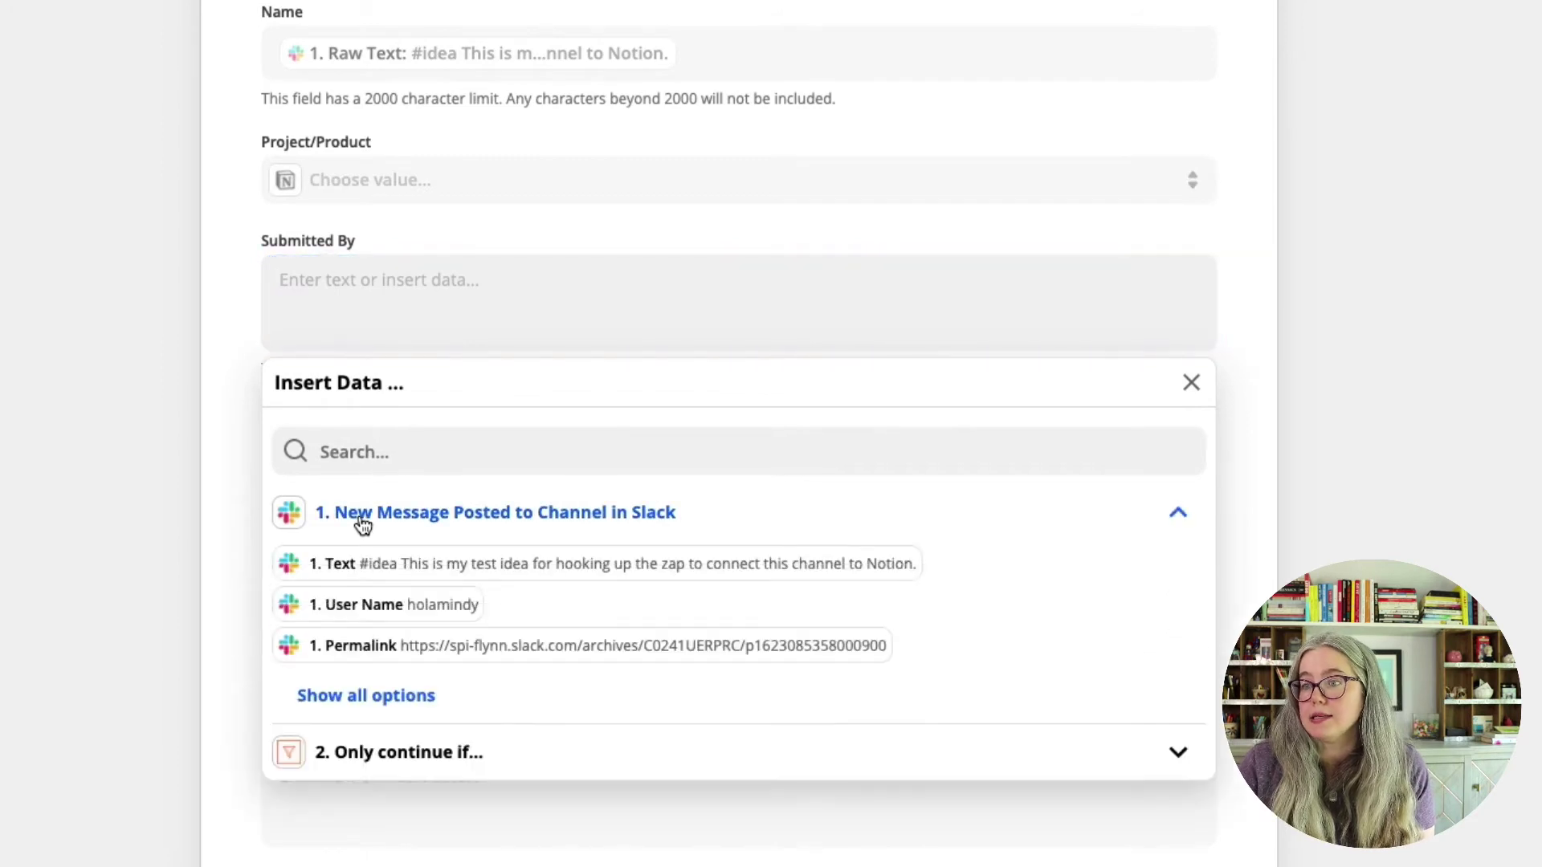
pyautogui.click(366, 696)
pyautogui.scroll(-3, 361, 697)
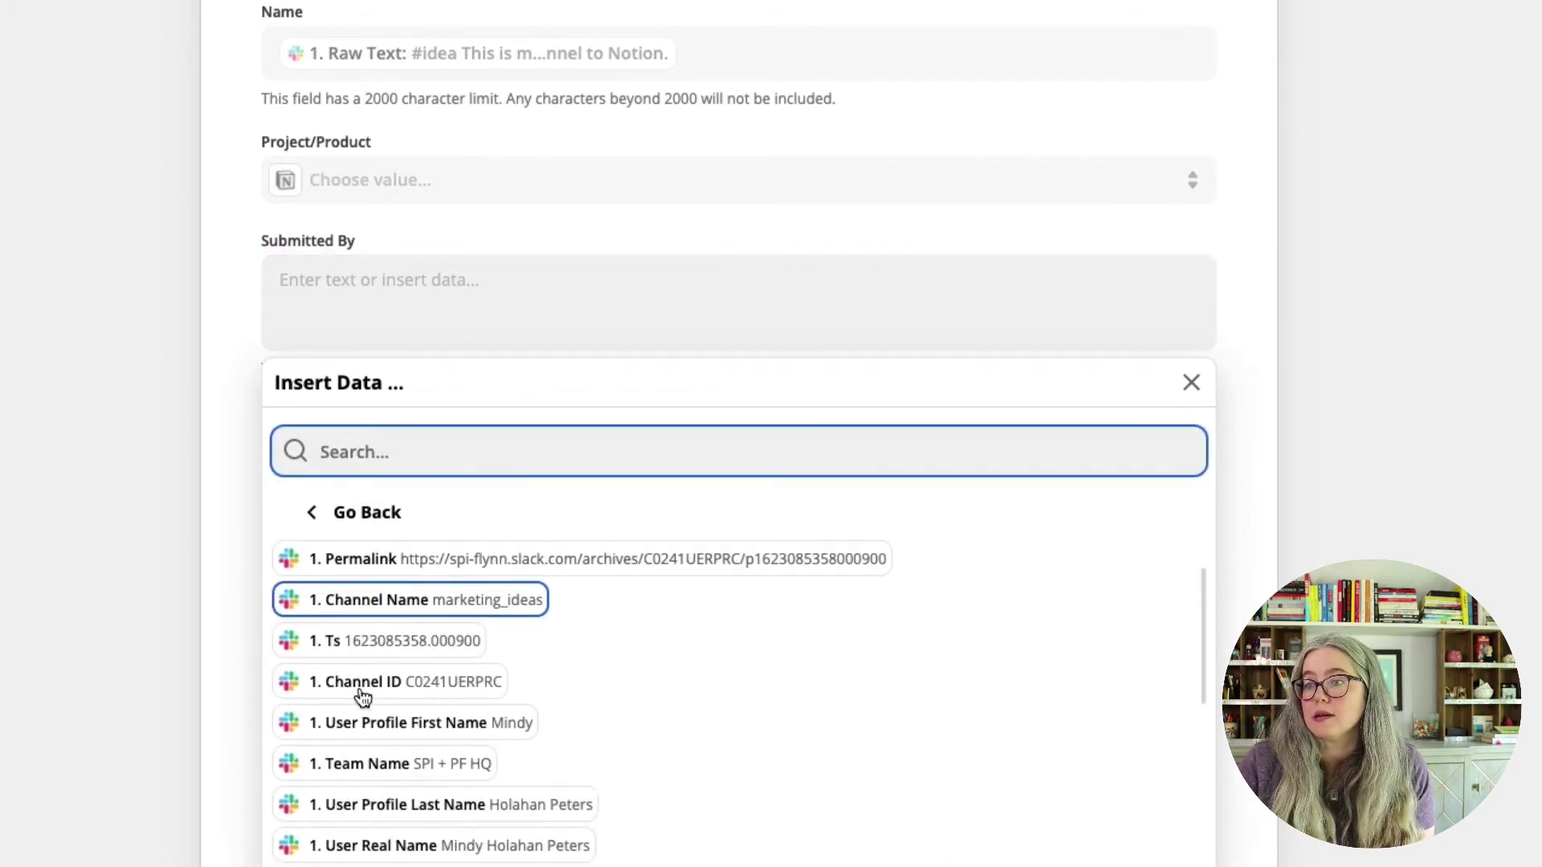
pyautogui.scroll(-1, 362, 697)
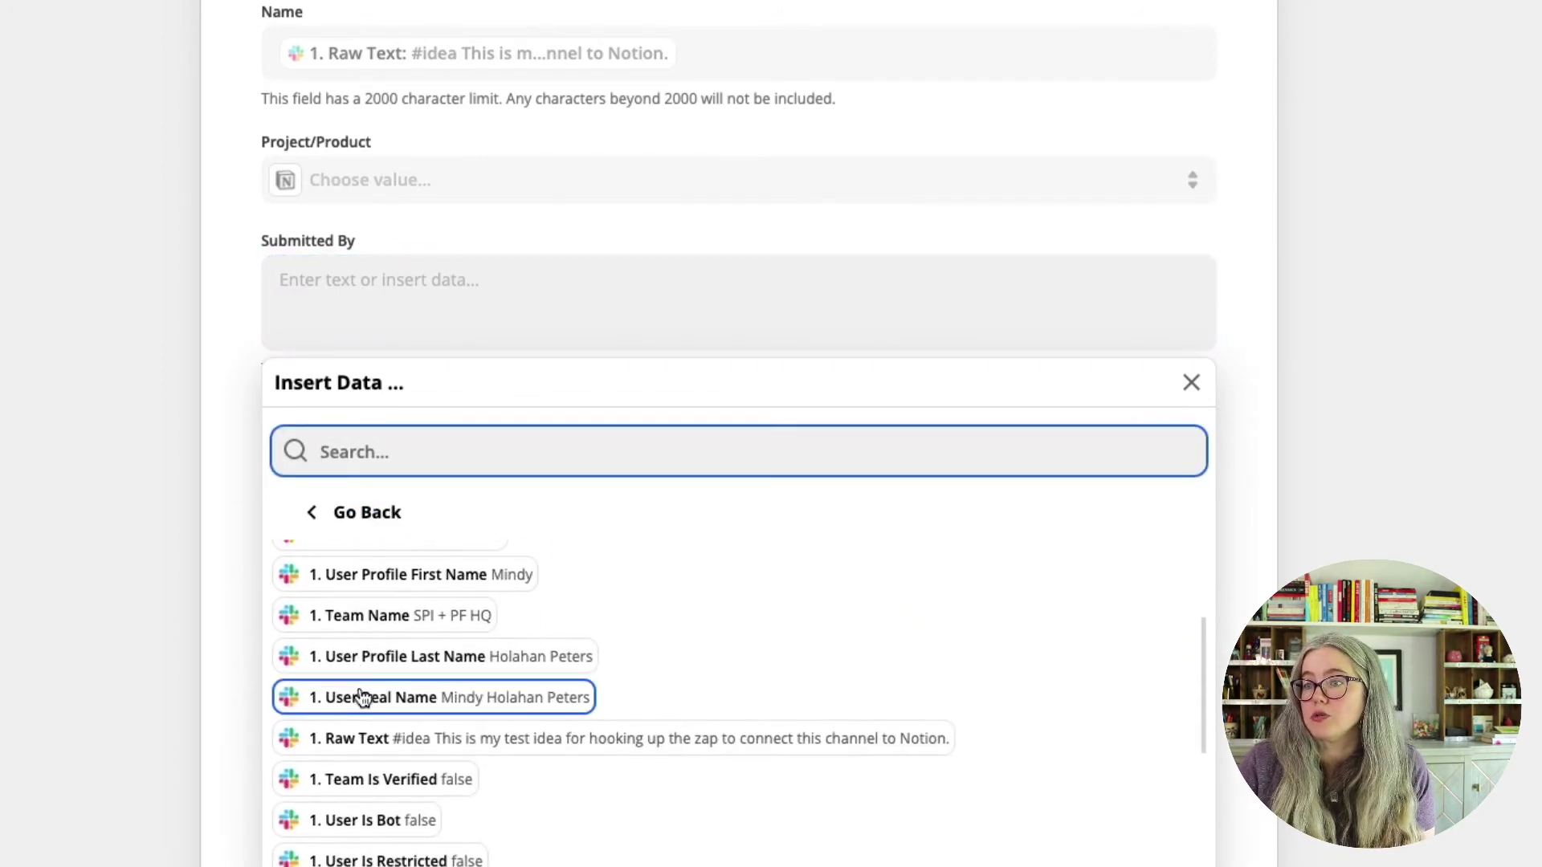
pyautogui.click(361, 697)
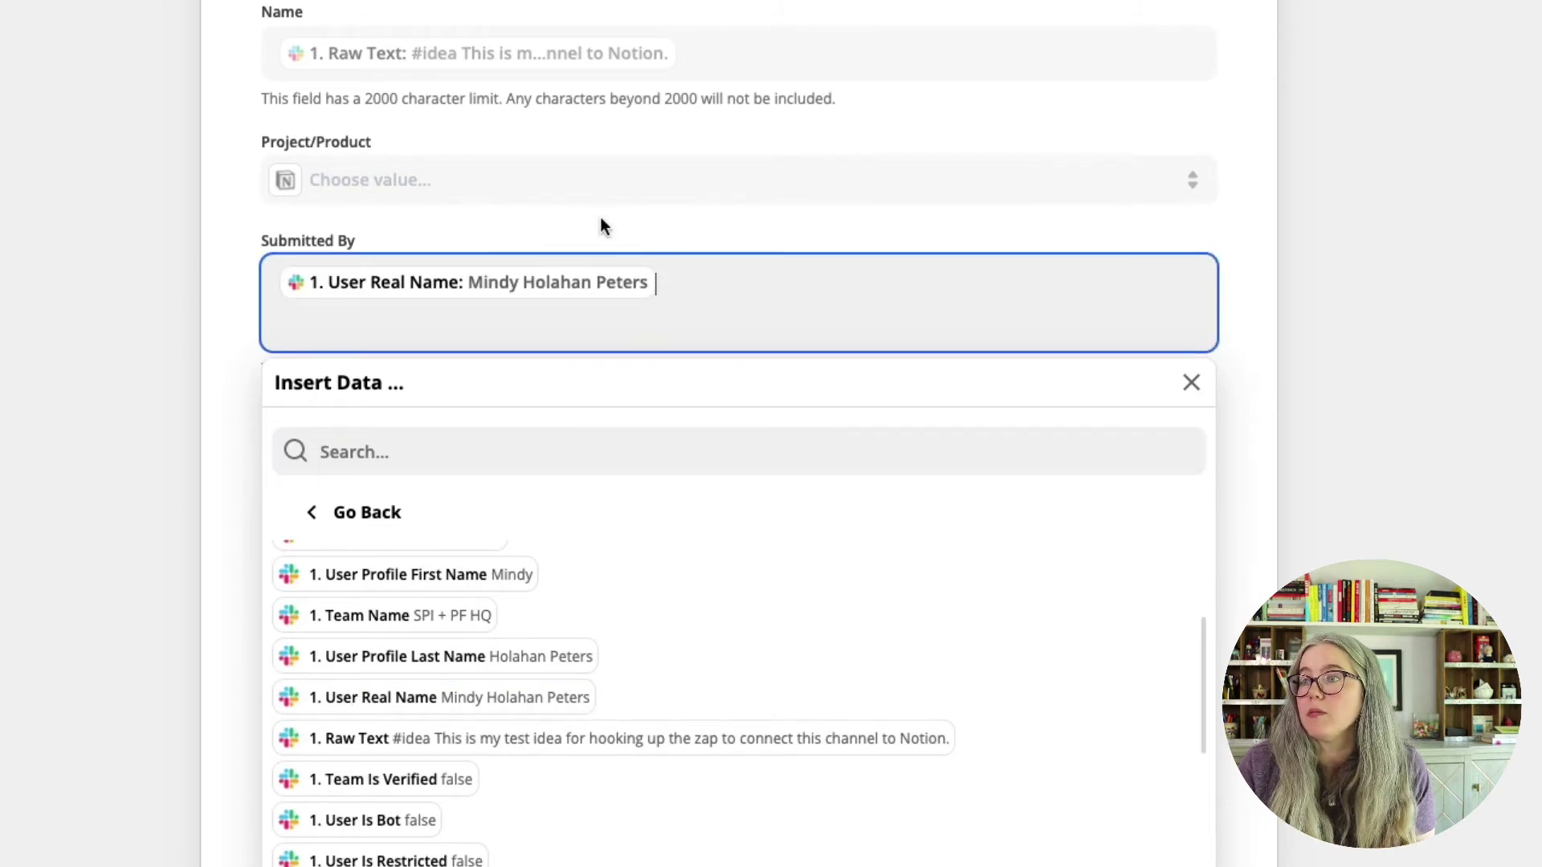
pyautogui.click(599, 226)
# Step: Map the Link To Slack Post field to the Slack message's Permalink
pyautogui.scroll(-4, 506, 419)
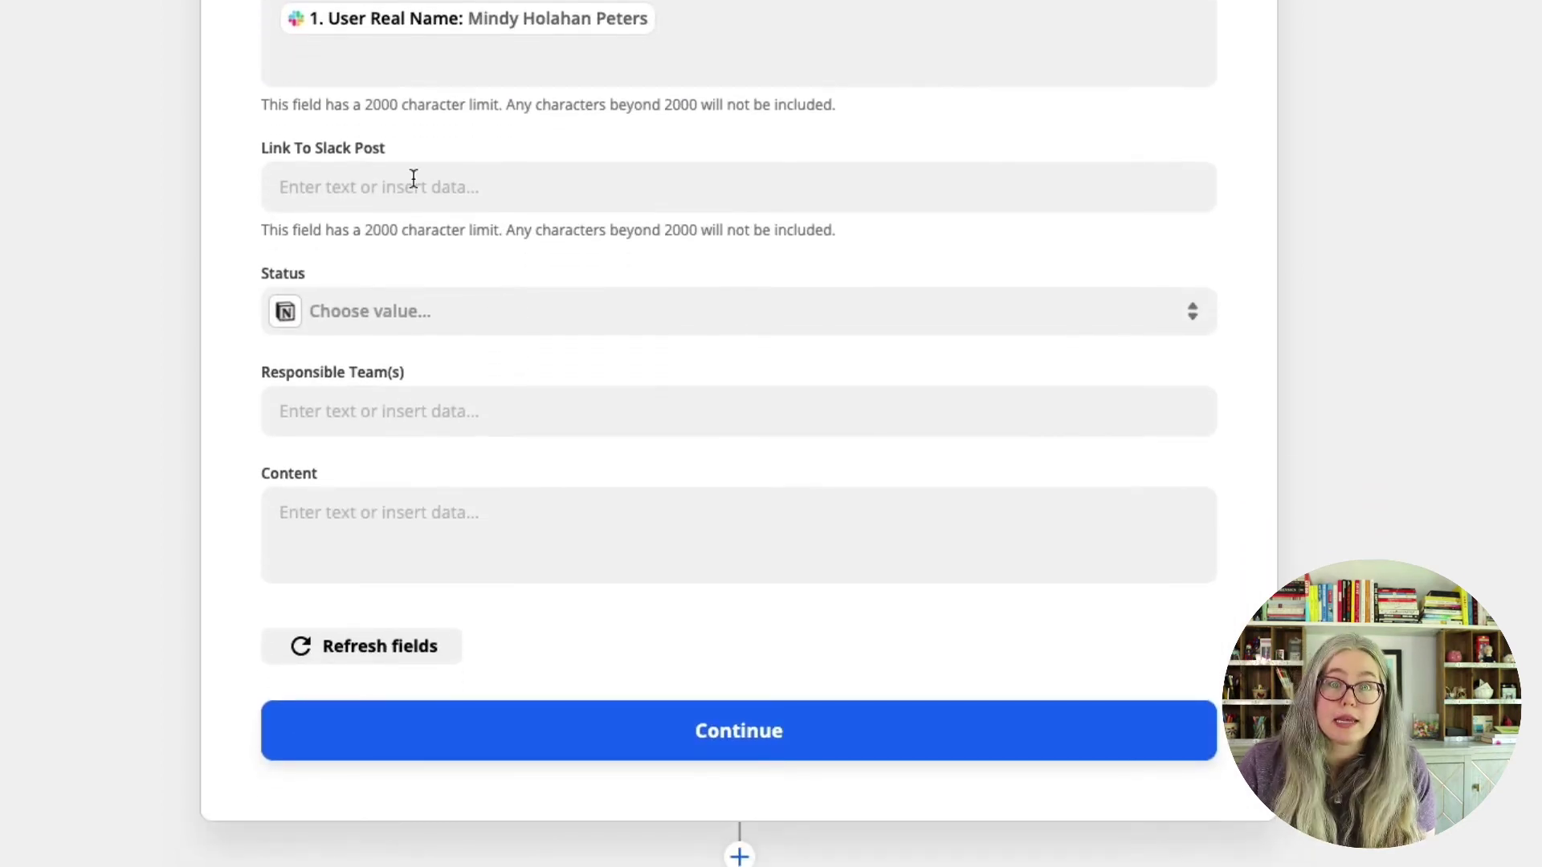
pyautogui.click(395, 187)
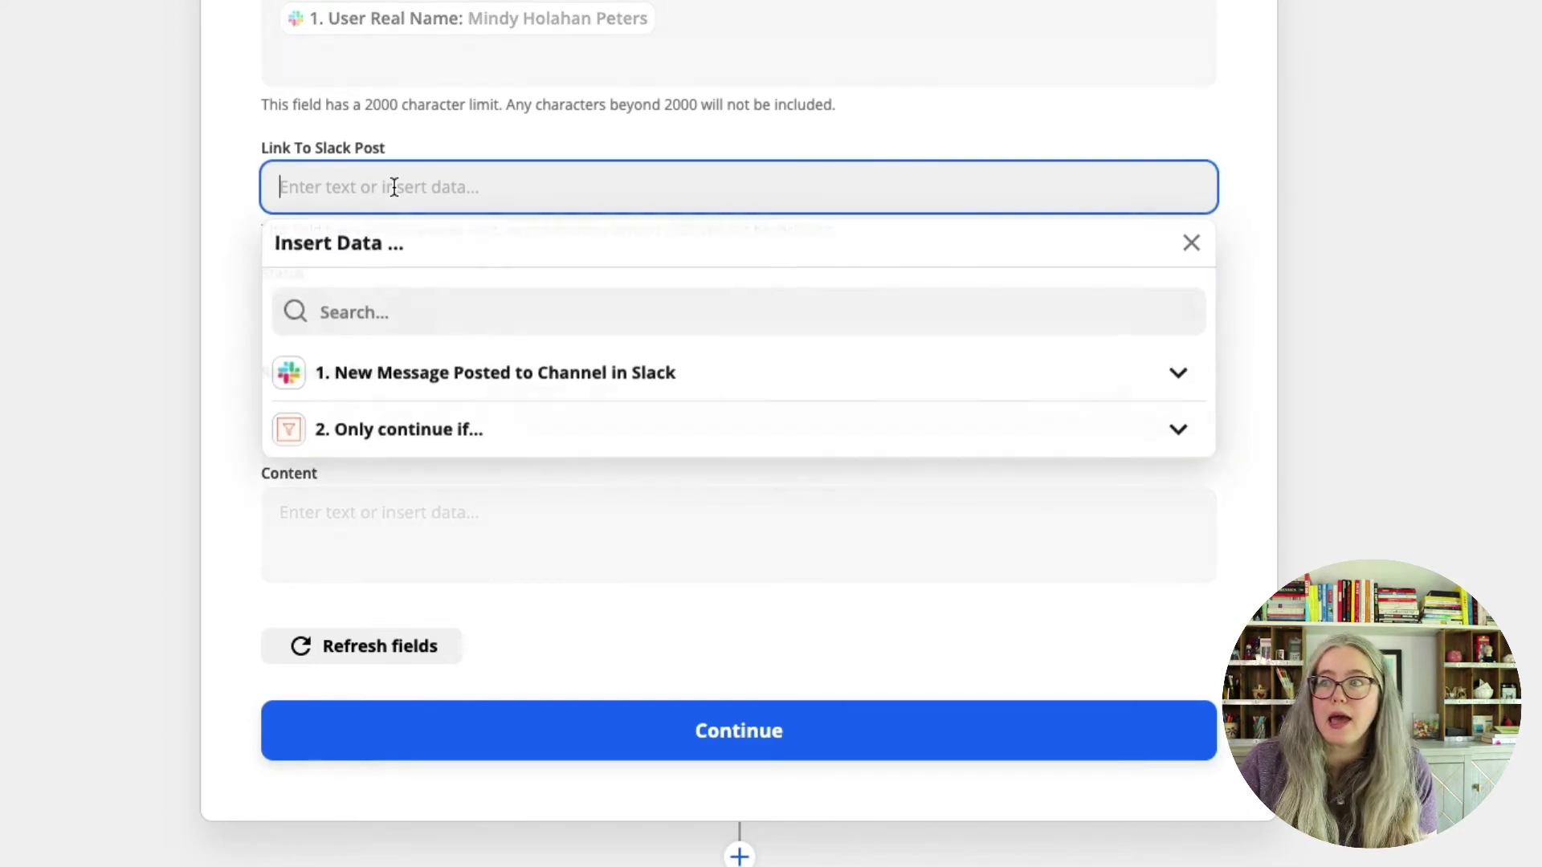
pyautogui.click(321, 373)
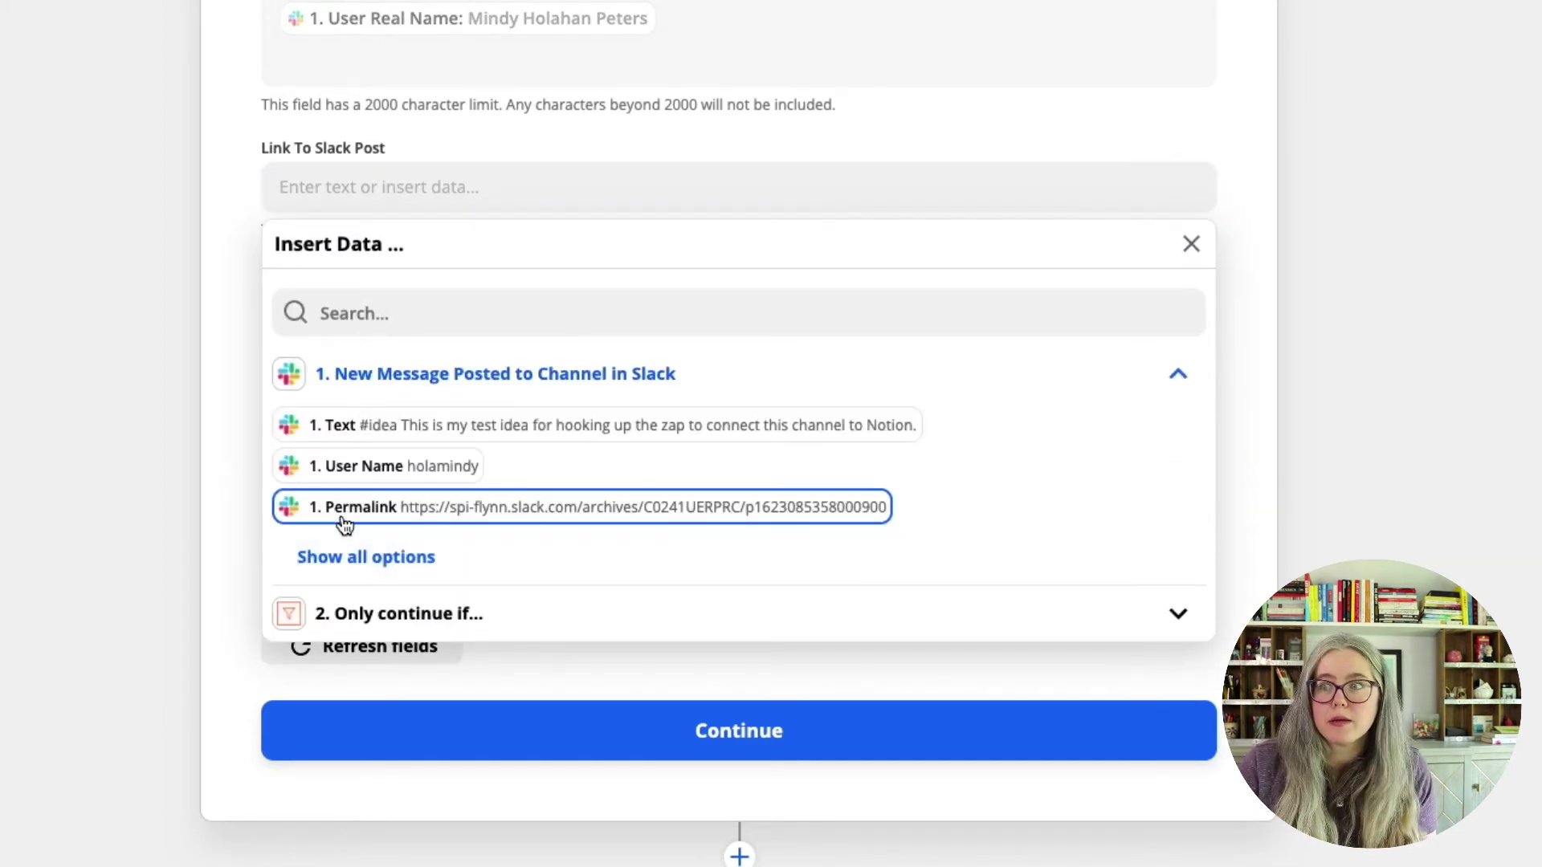
pyautogui.click(345, 509)
pyautogui.click(251, 297)
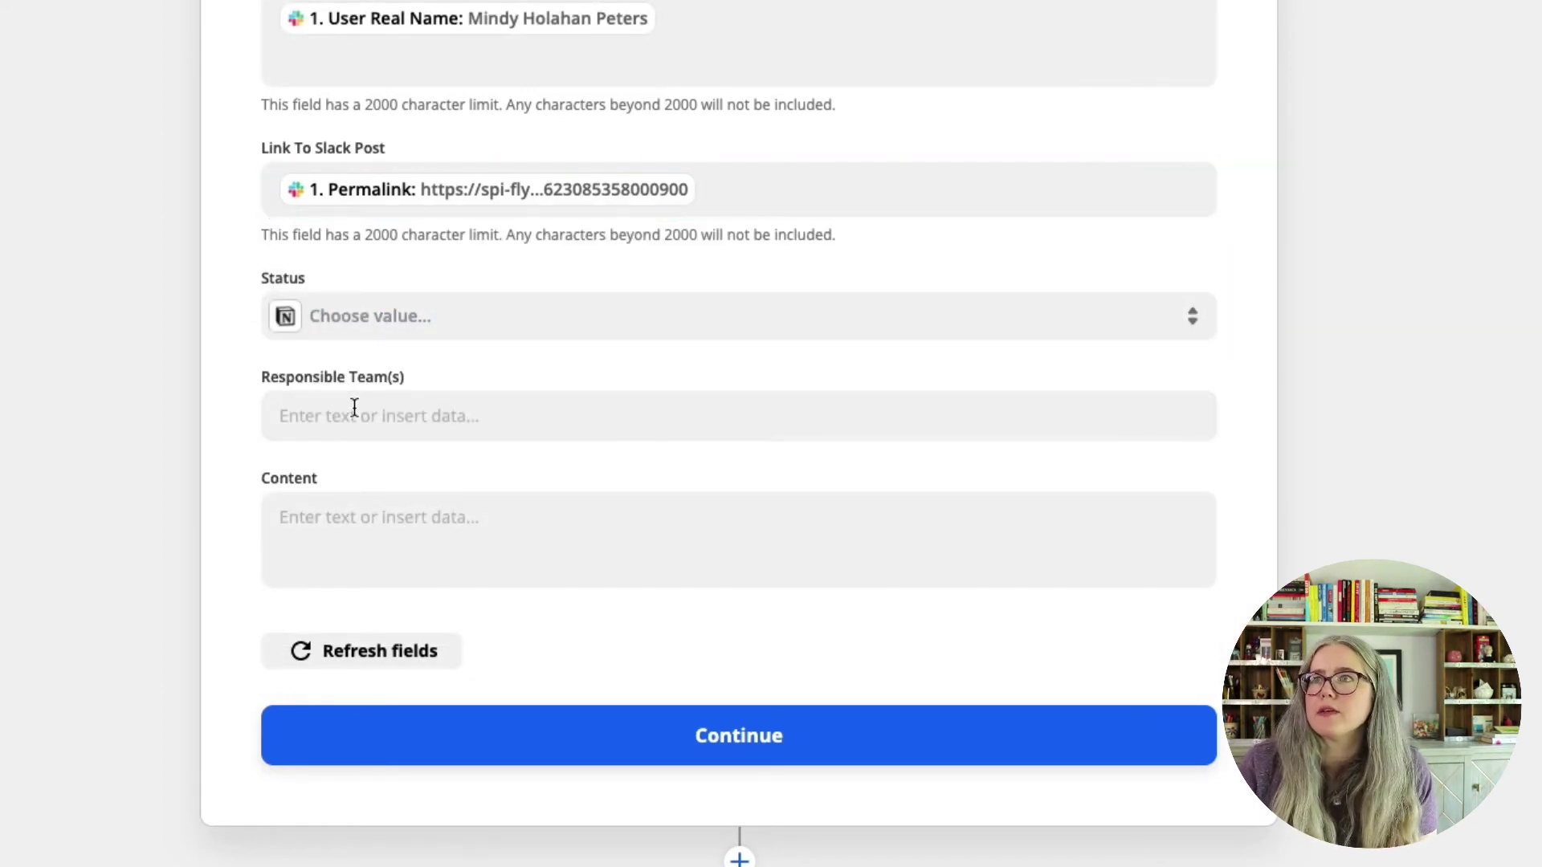
# Step: Map the Content field to the Slack message's Raw Text
pyautogui.scroll(2, 248, 413)
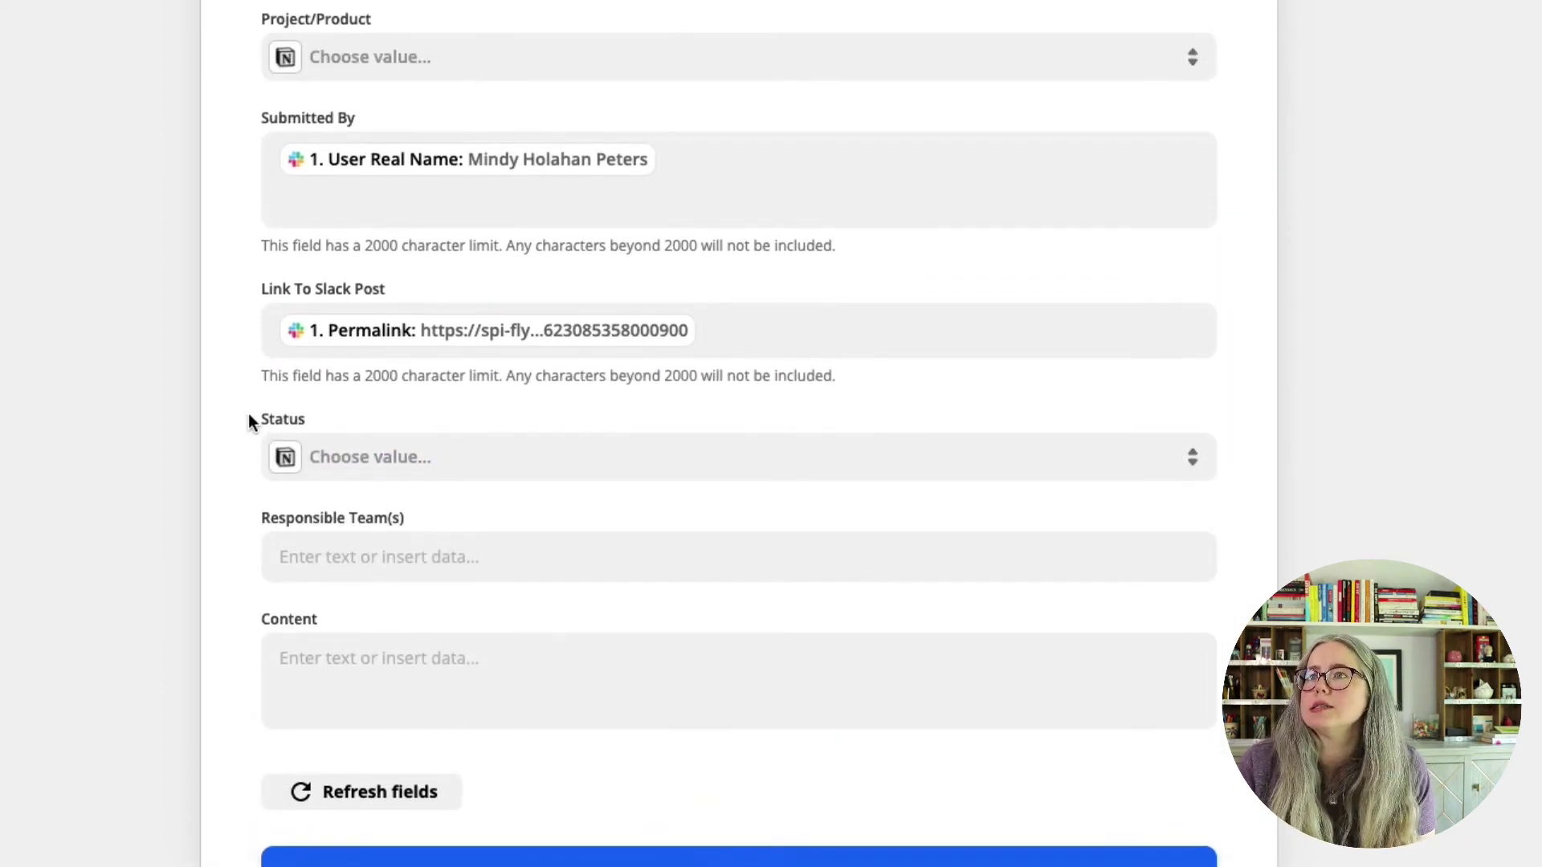
pyautogui.scroll(-2, 249, 413)
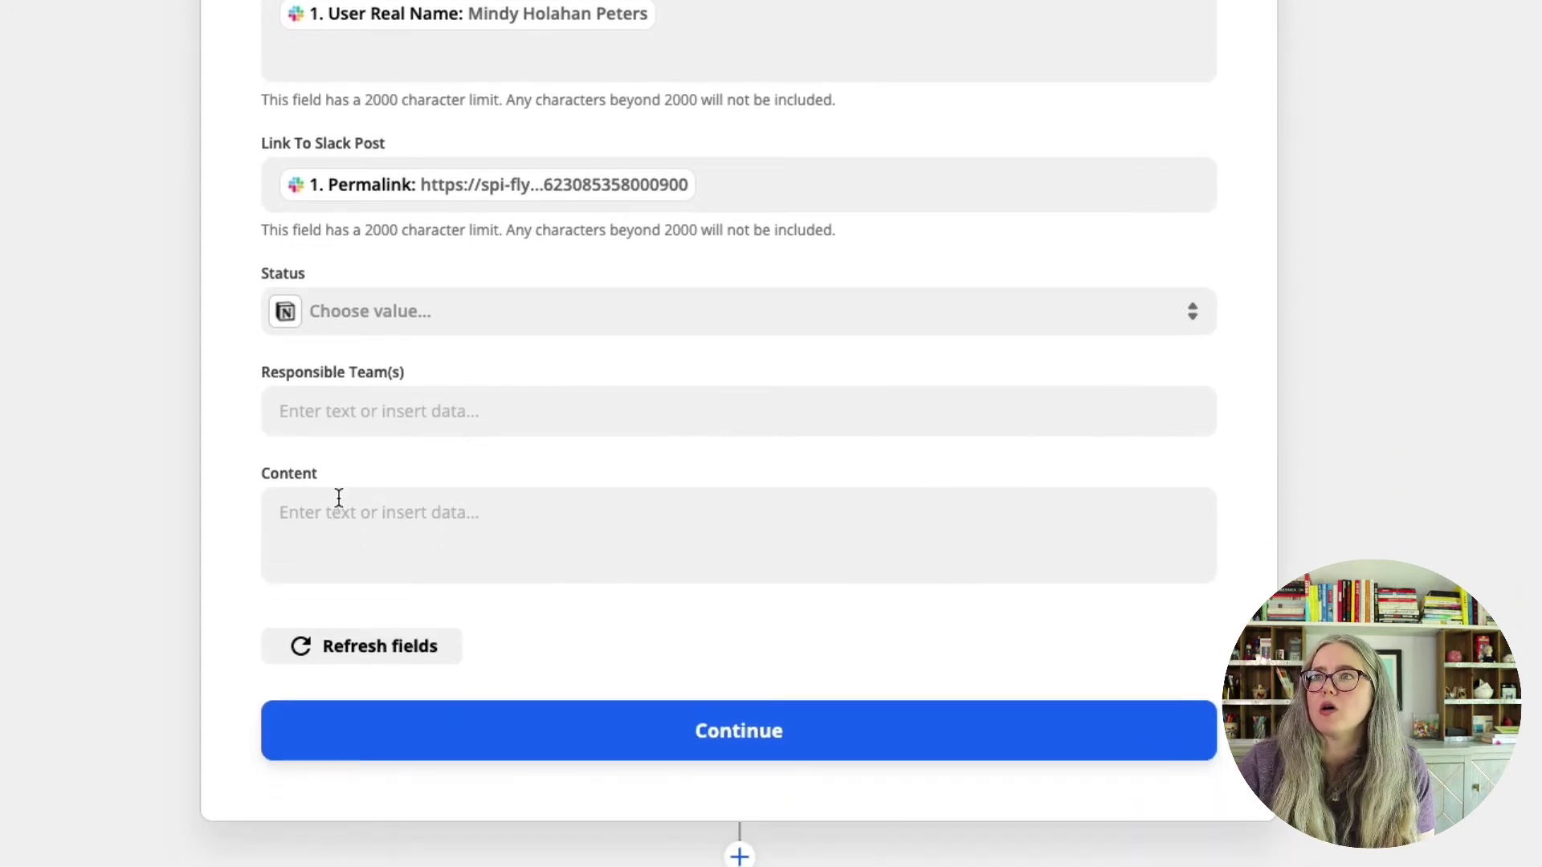
pyautogui.click(339, 499)
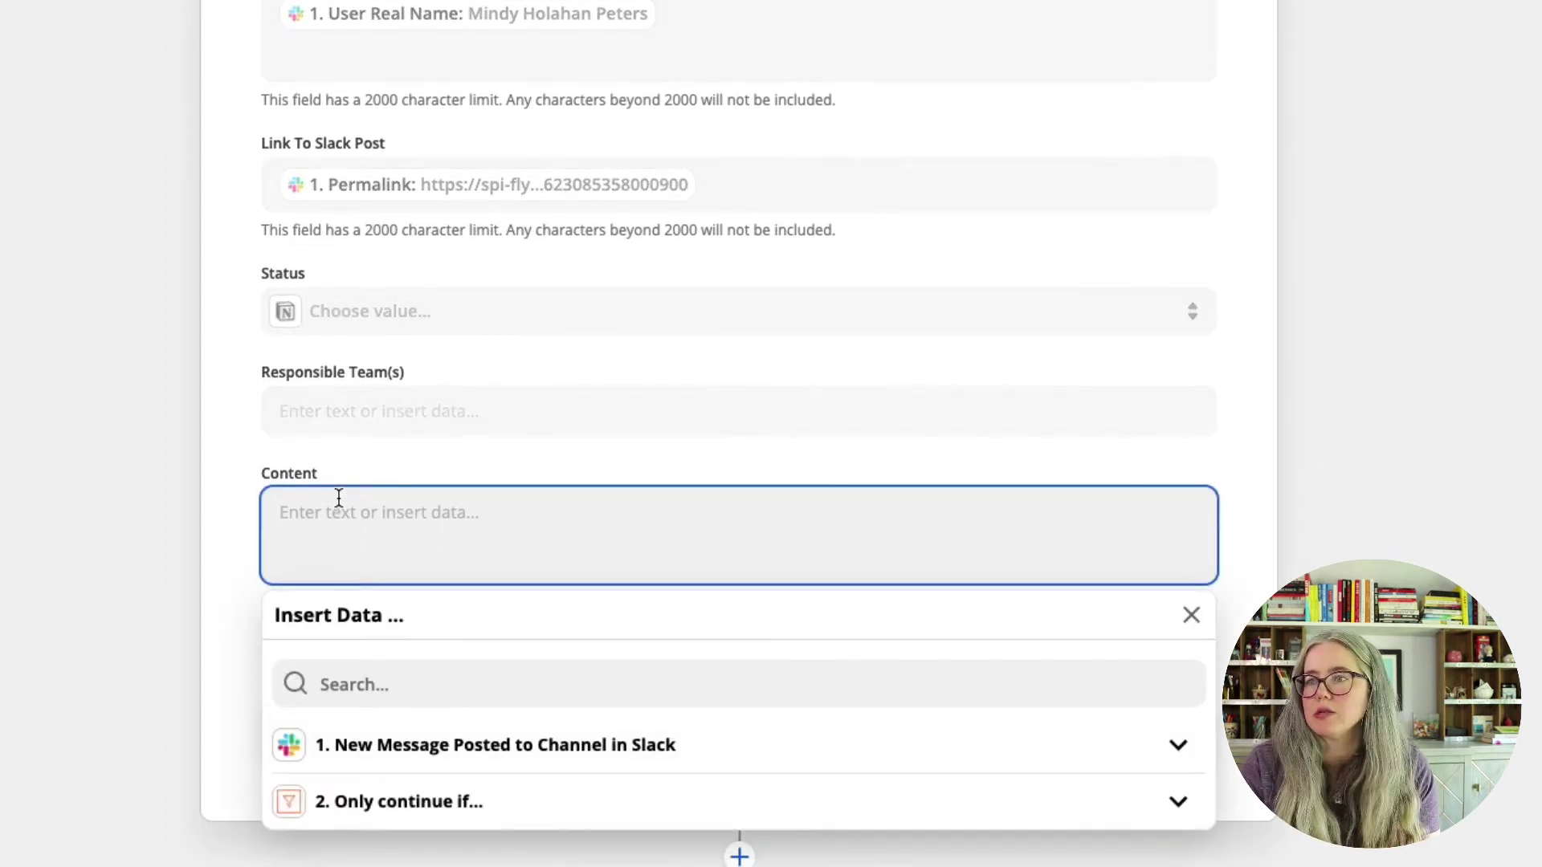
pyautogui.click(365, 687)
pyautogui.write('raw')
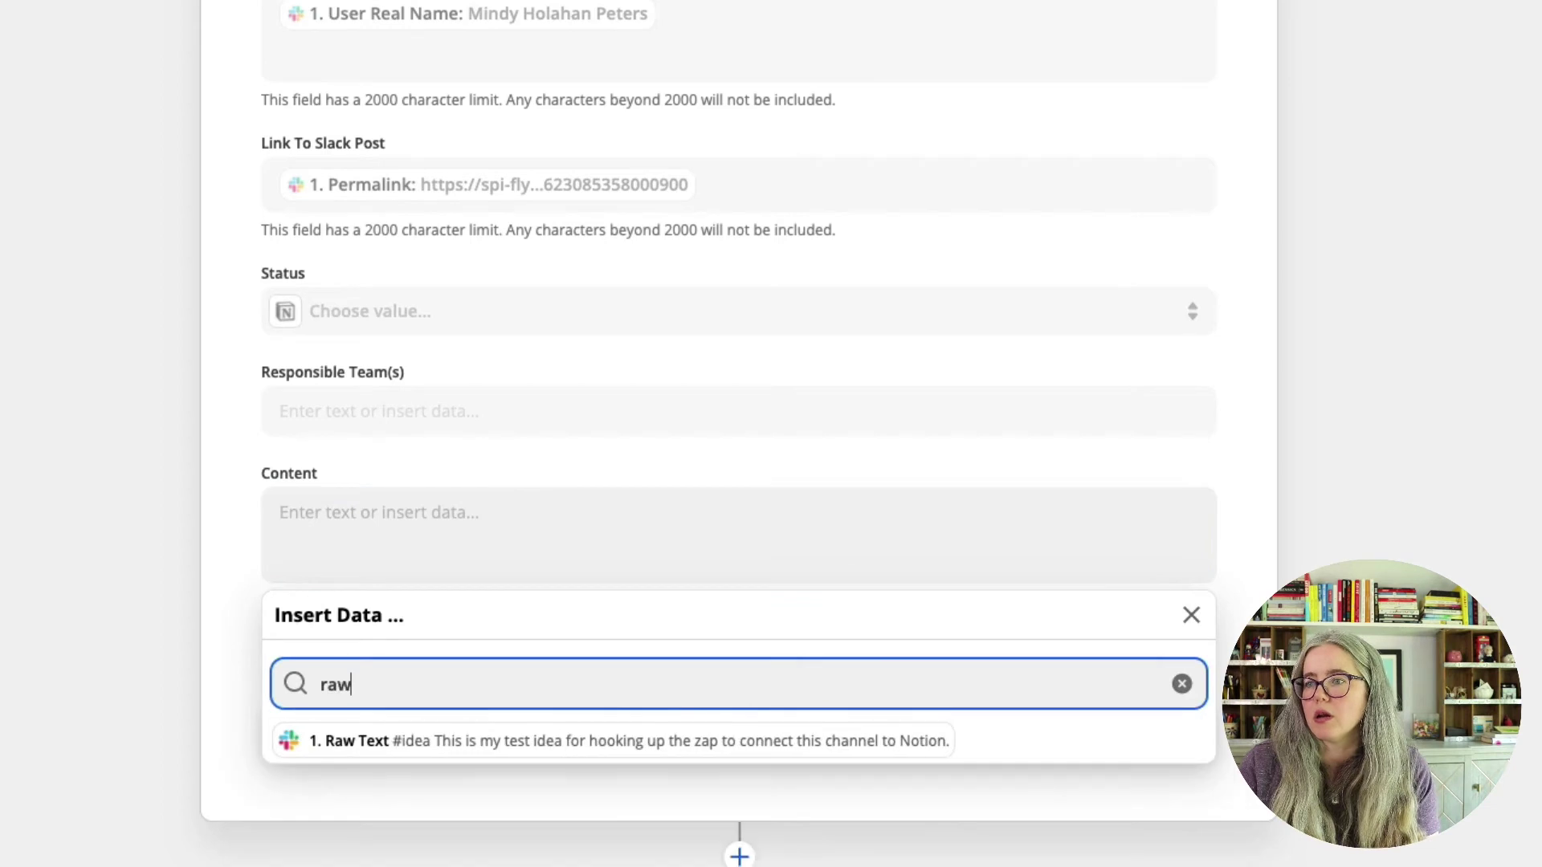
pyautogui.click(359, 740)
pyautogui.click(214, 475)
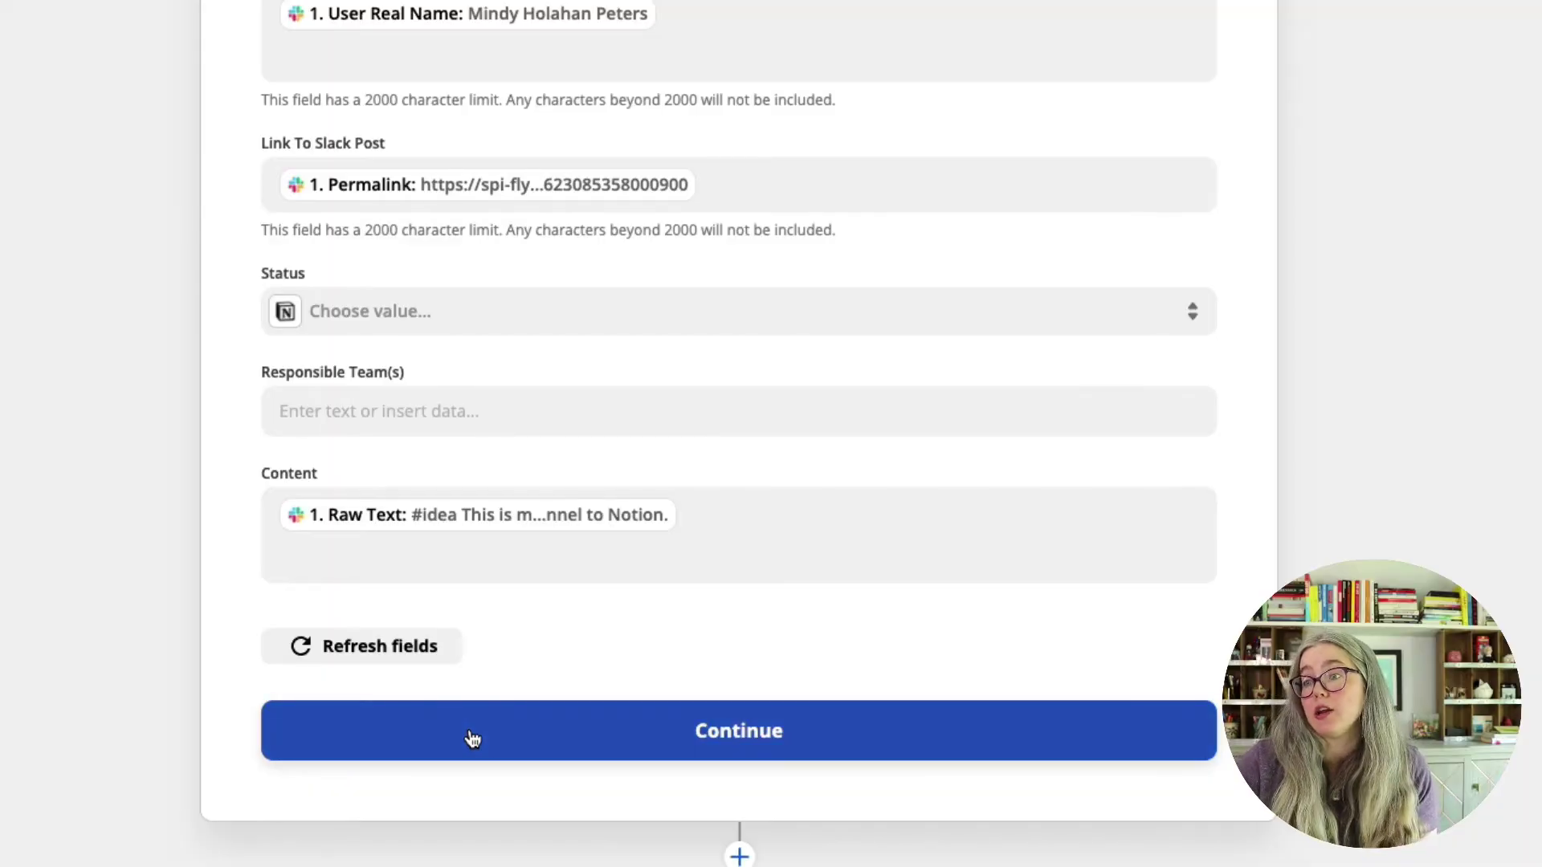
# Step: Finish the action setup and test it by sending the sample database item to Notion
pyautogui.click(472, 737)
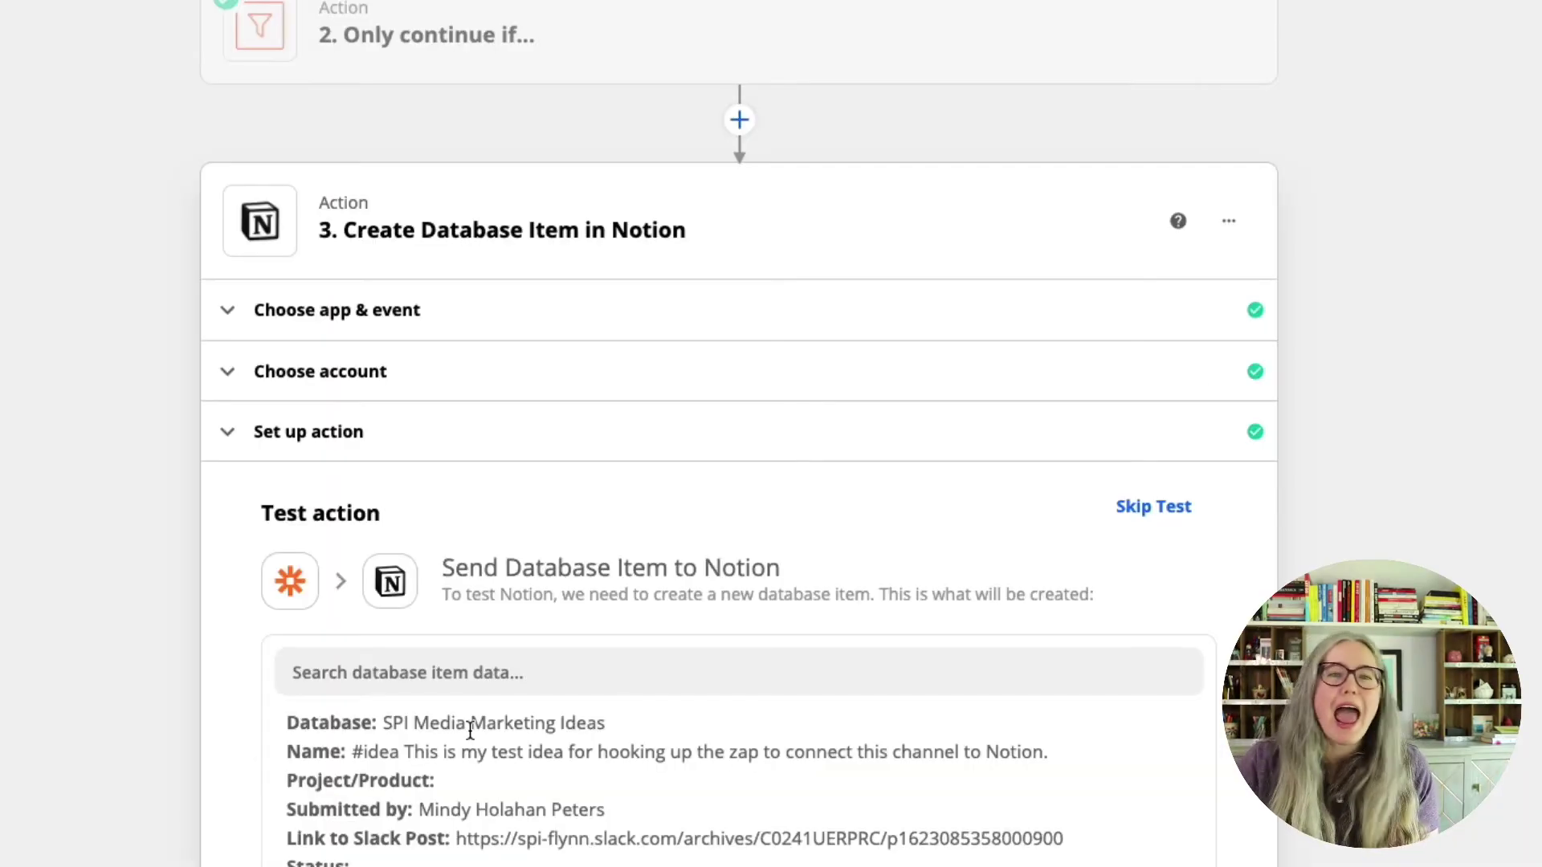
pyautogui.scroll(-5, 493, 634)
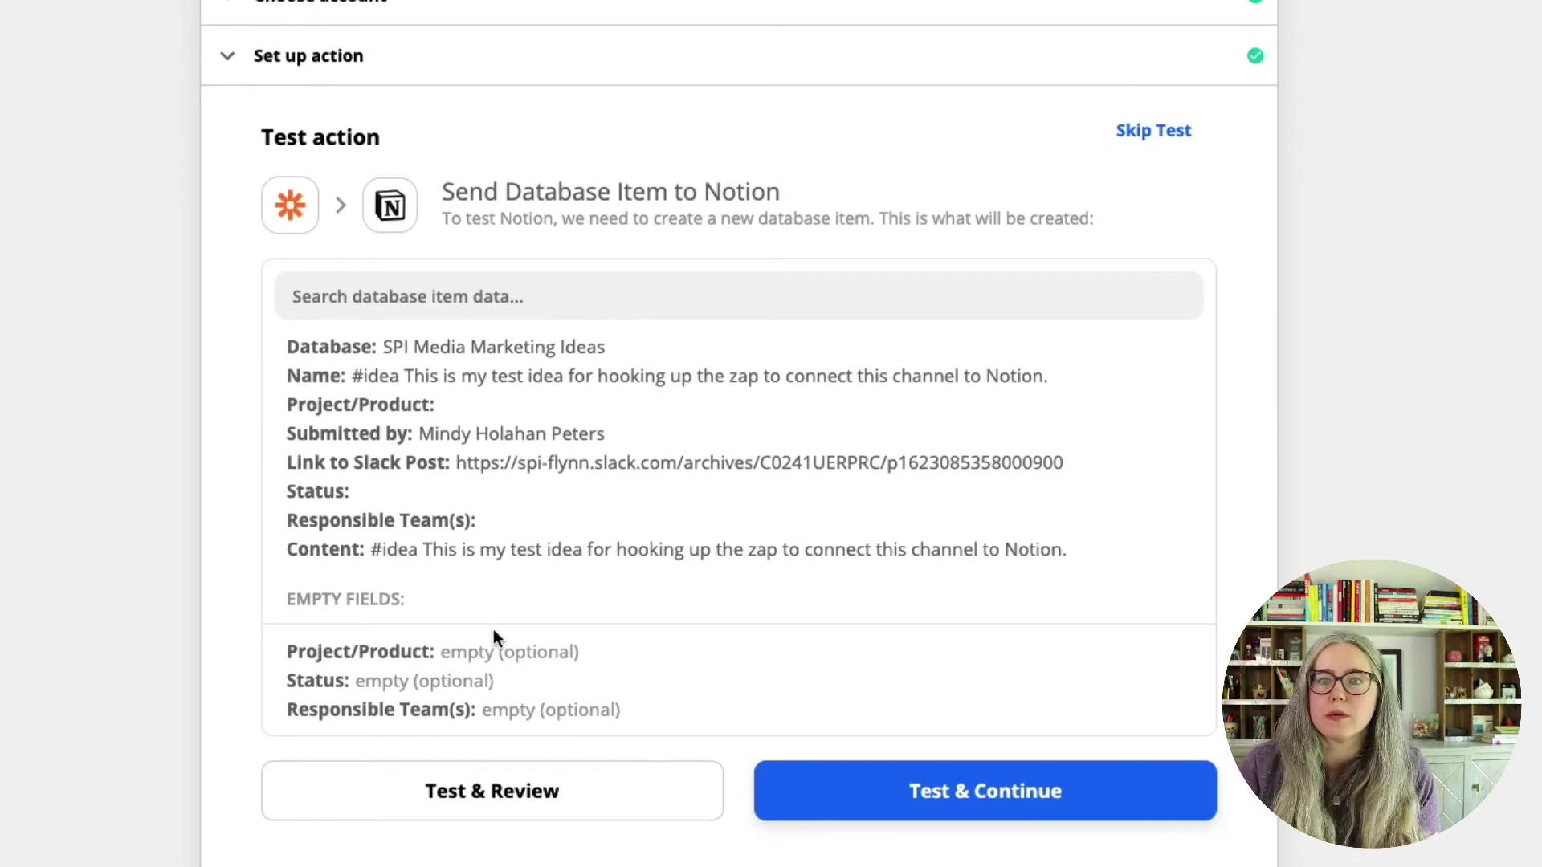
pyautogui.scroll(-1, 493, 636)
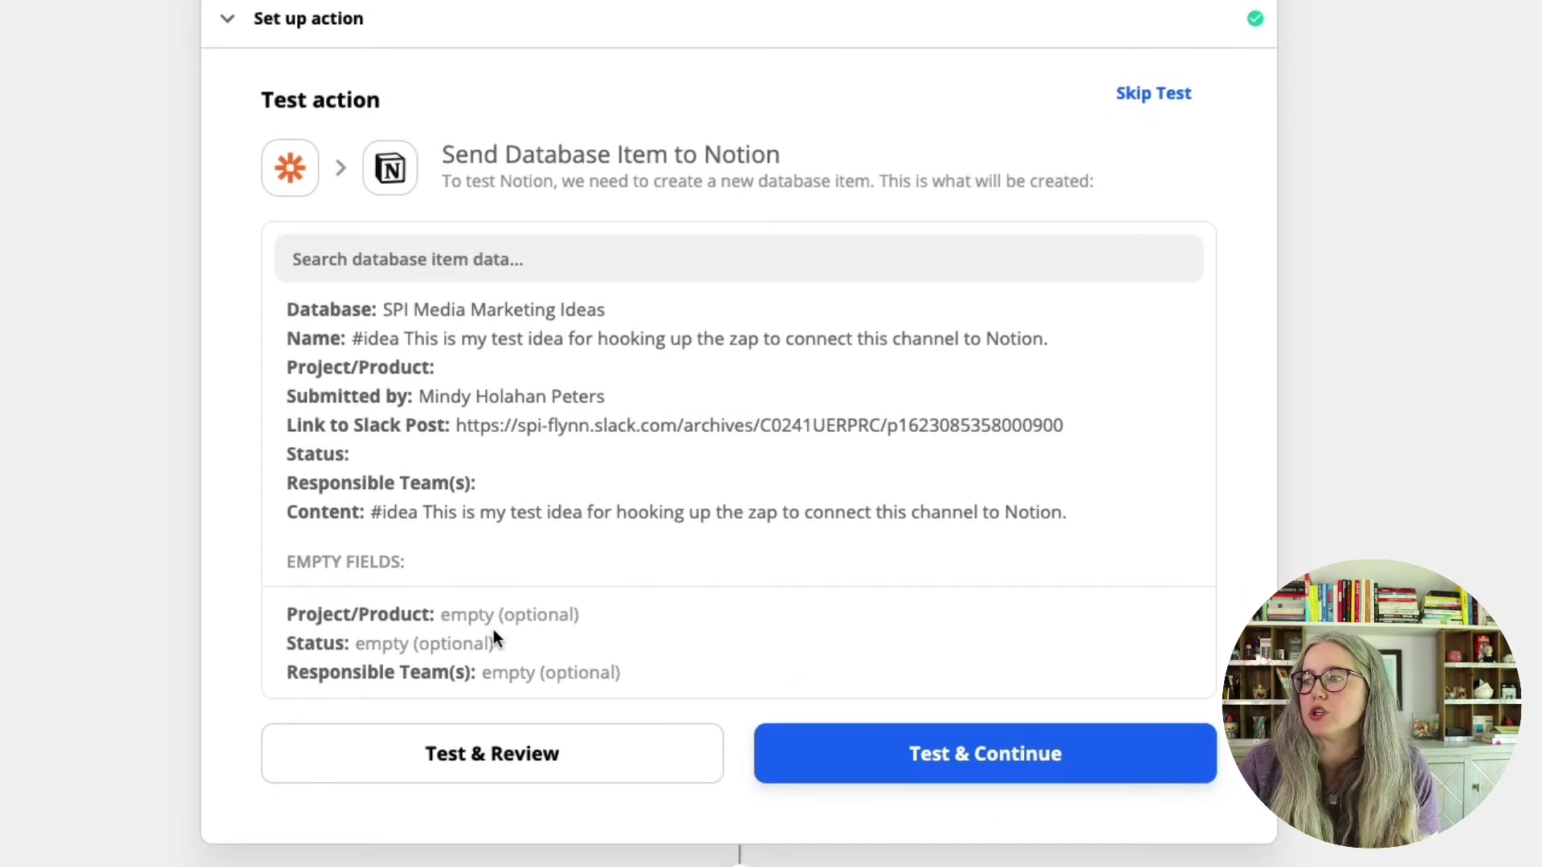
pyautogui.click(907, 768)
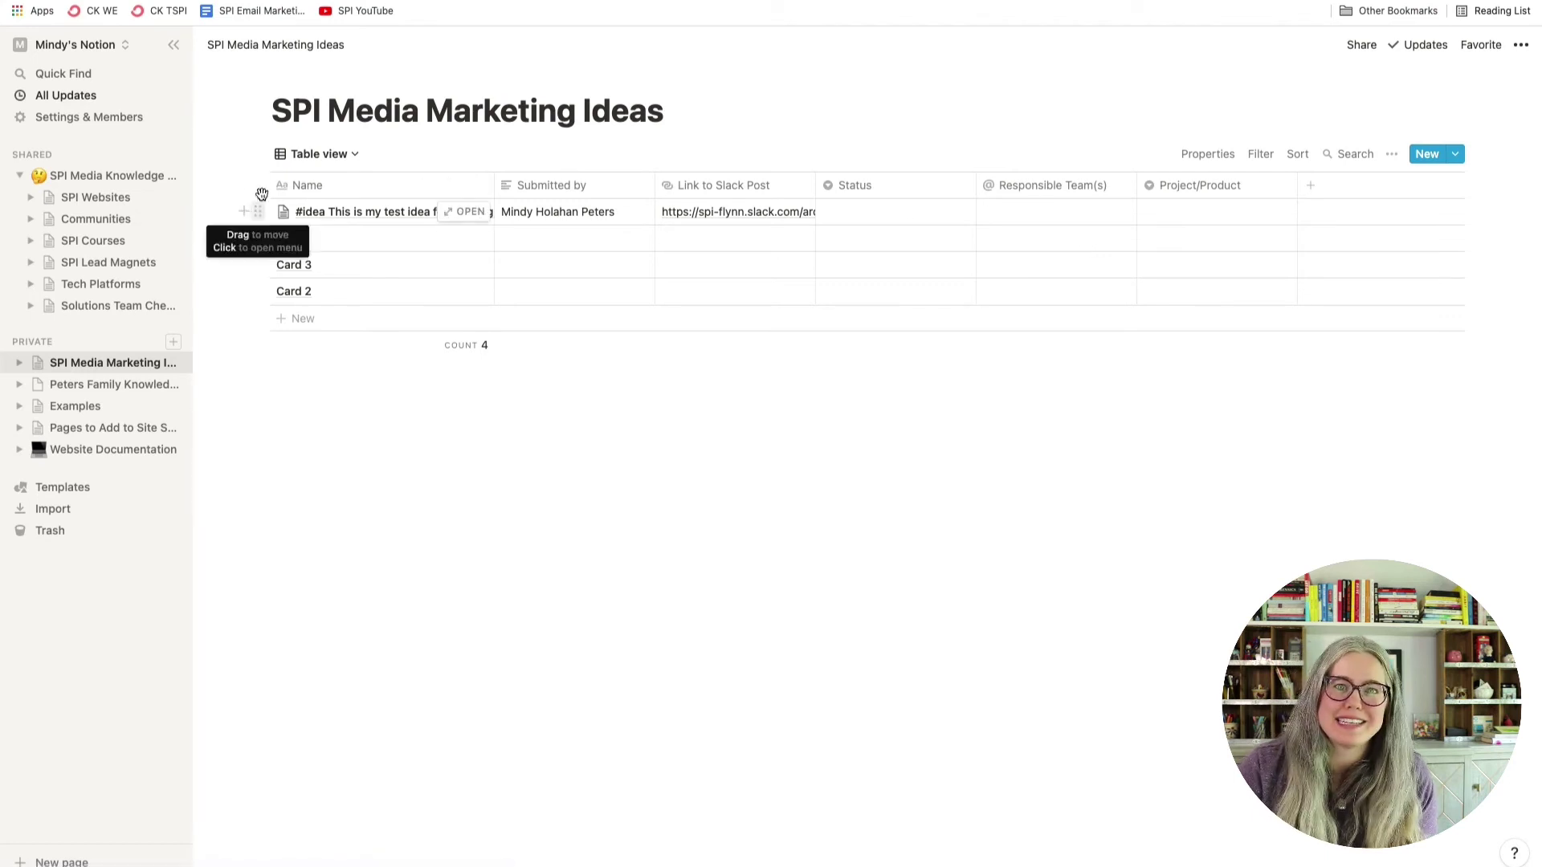
# Step: In Notion, switch the SPI Media Marketing Ideas database to Board view and open the #idea test card to check its title and properties
pyautogui.click(310, 163)
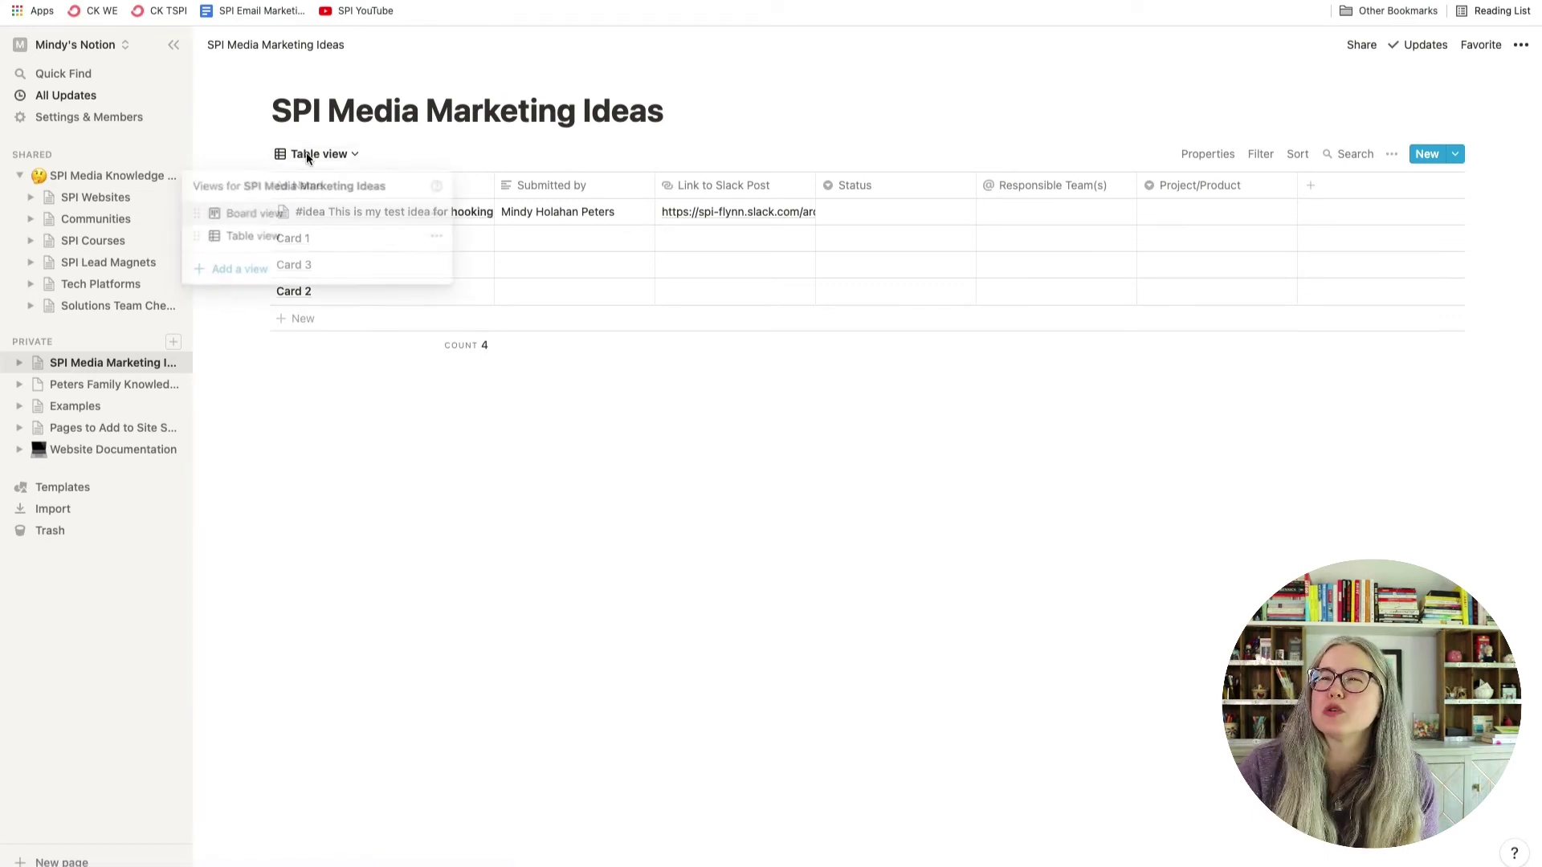
pyautogui.click(263, 212)
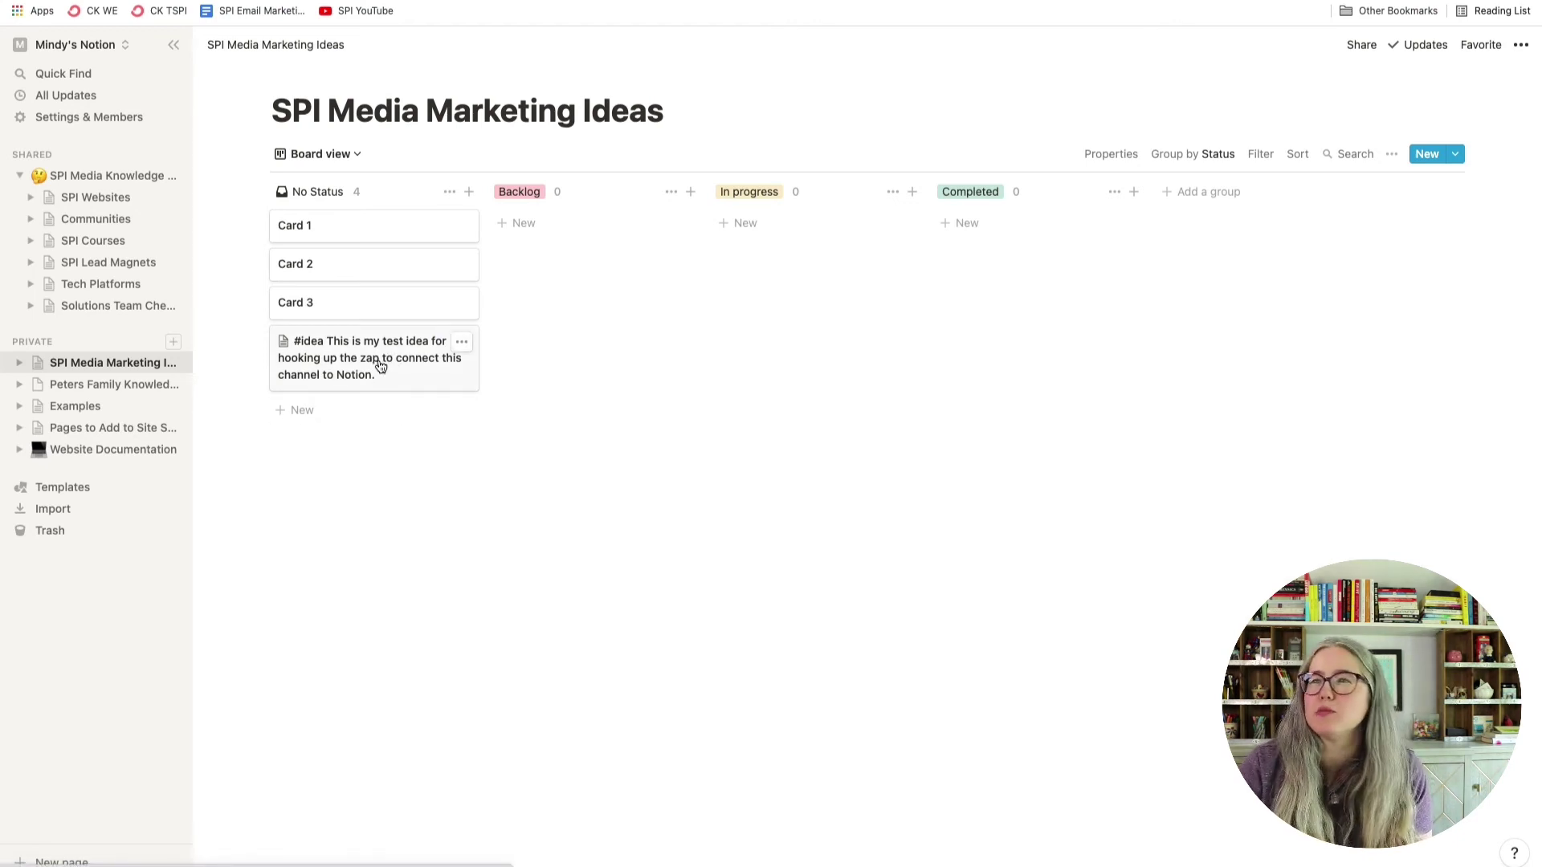
pyautogui.click(408, 348)
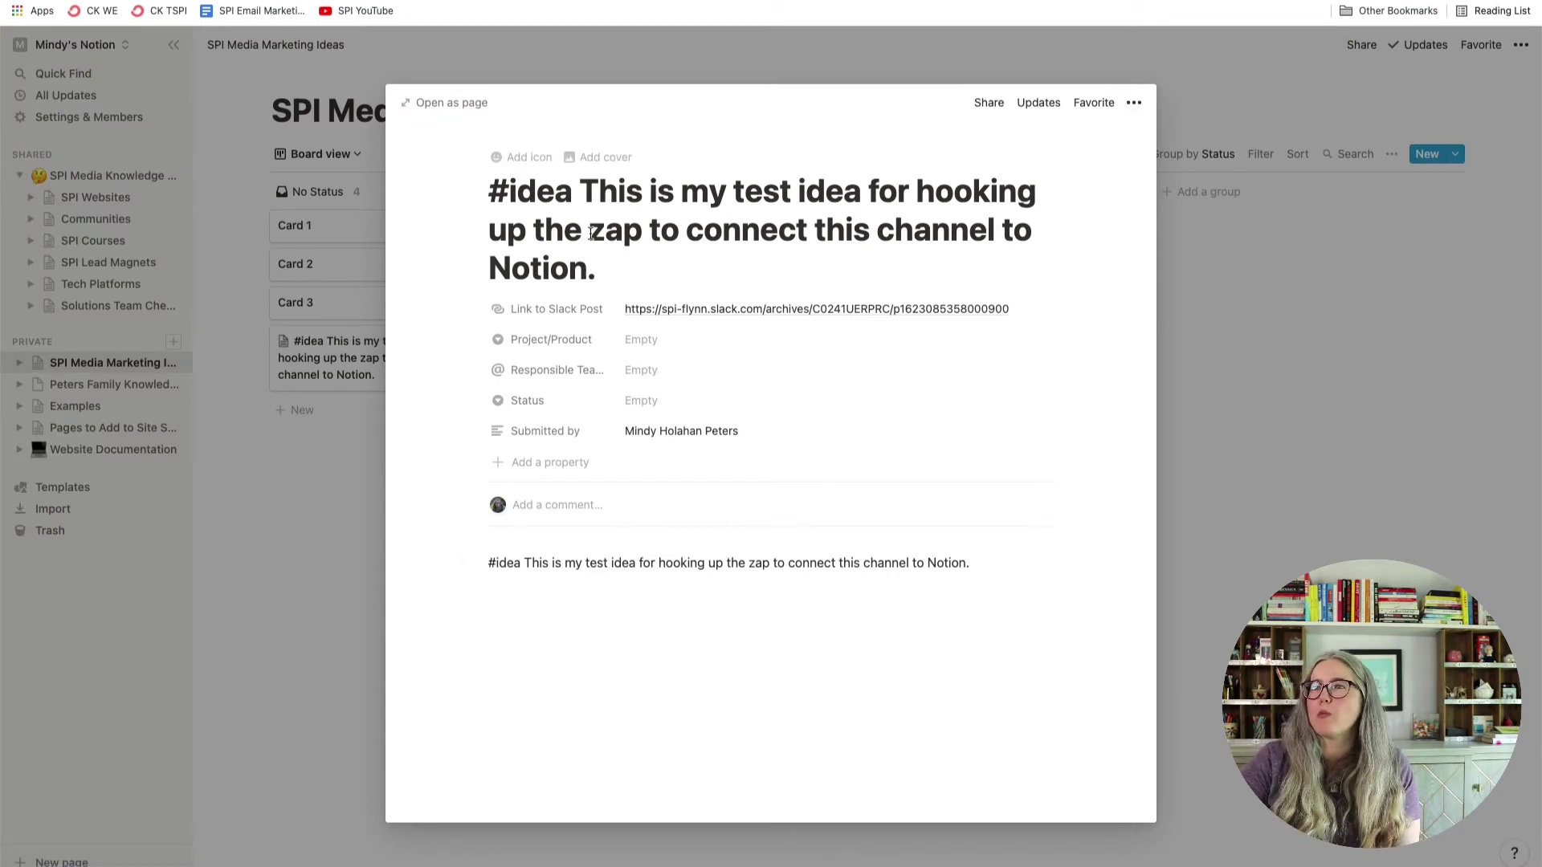
pyautogui.moveTo(600, 278); pyautogui.dragTo(492, 191)
pyautogui.click(492, 194)
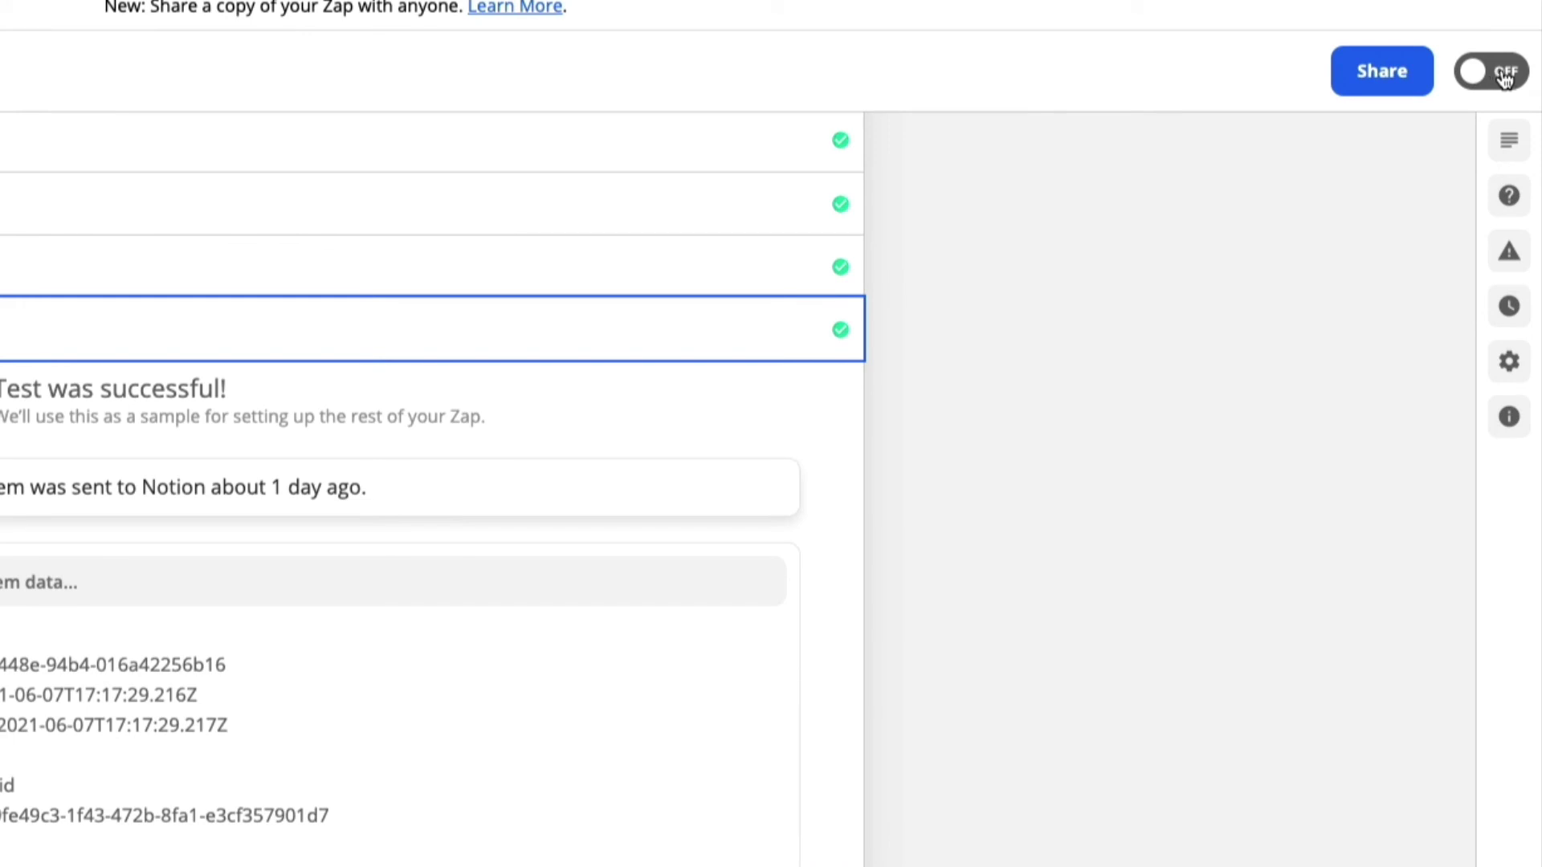
# Step: Back in Zapier, turn on the Marketing Ideas: Slack to Notion Zap and dismiss the offer to share a copy
pyautogui.click(1496, 76)
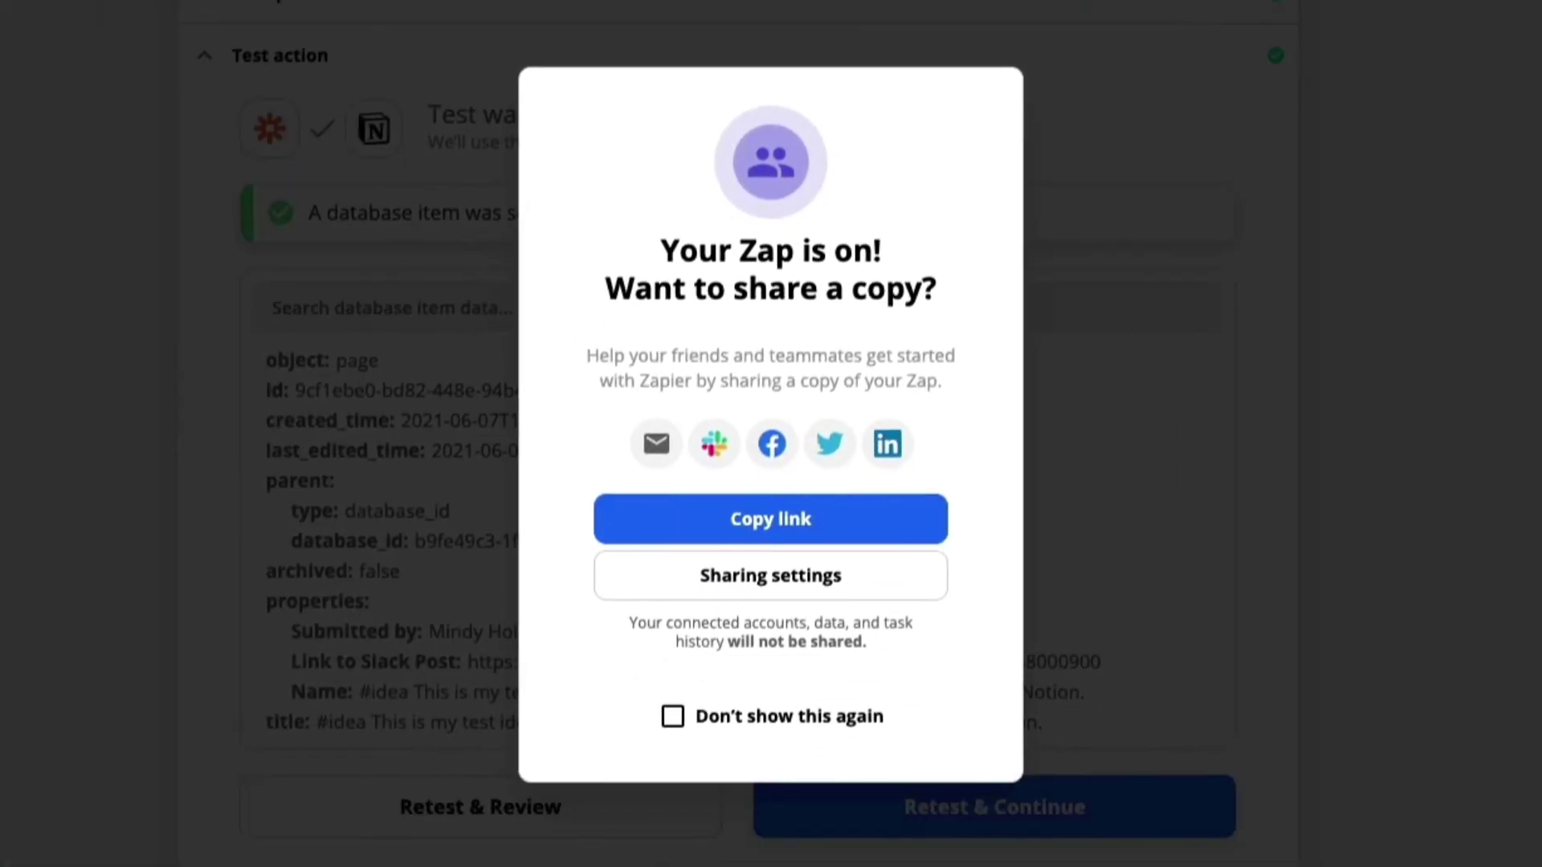
pyautogui.press('Escape')
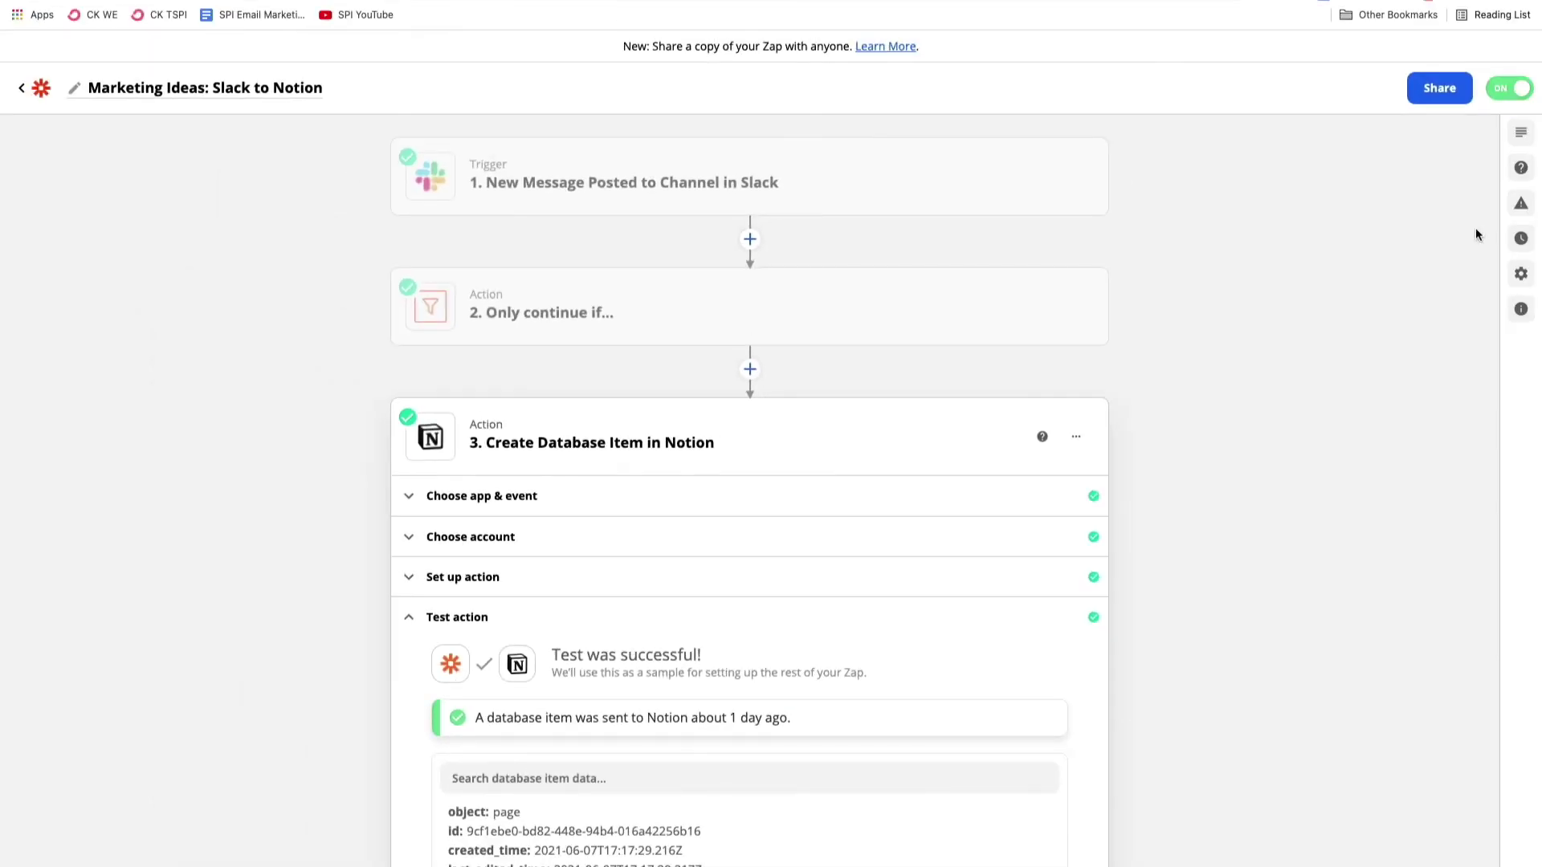